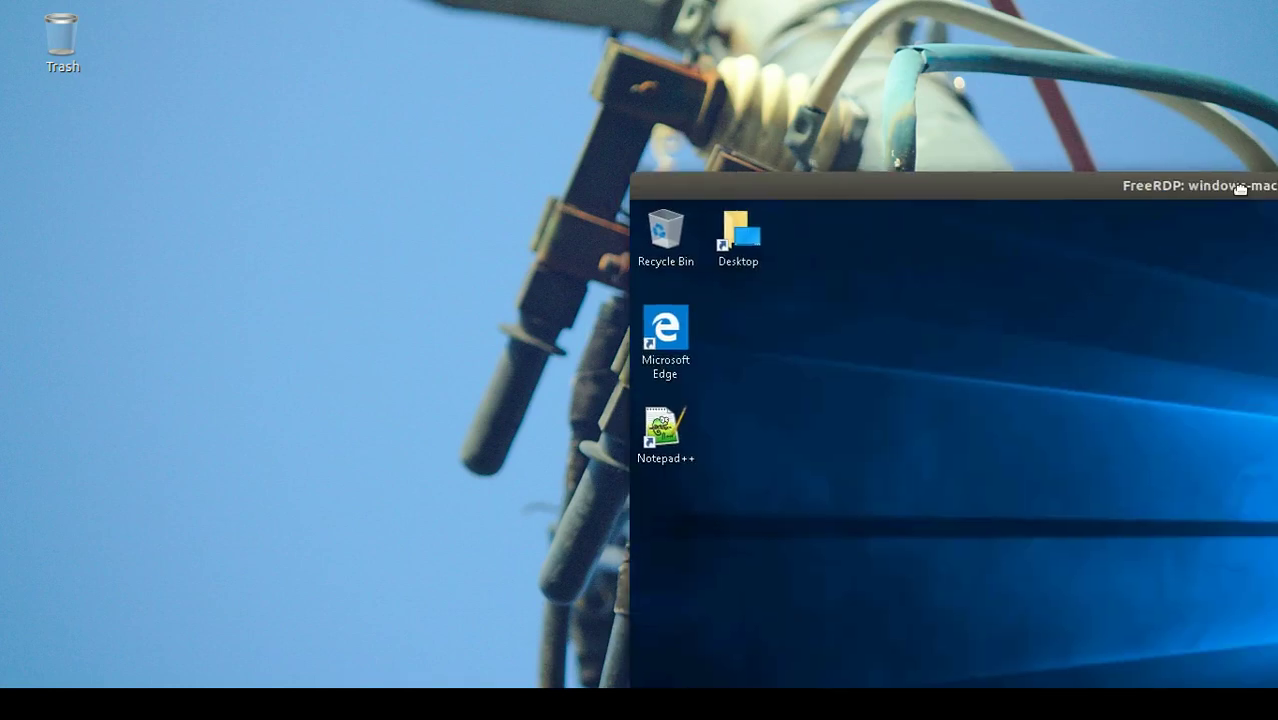
# Maximize the remote desktop window and open Apps & features through a Start search for 'app'.
pyautogui.moveTo(1241, 188); pyautogui.dragTo(670, 20)
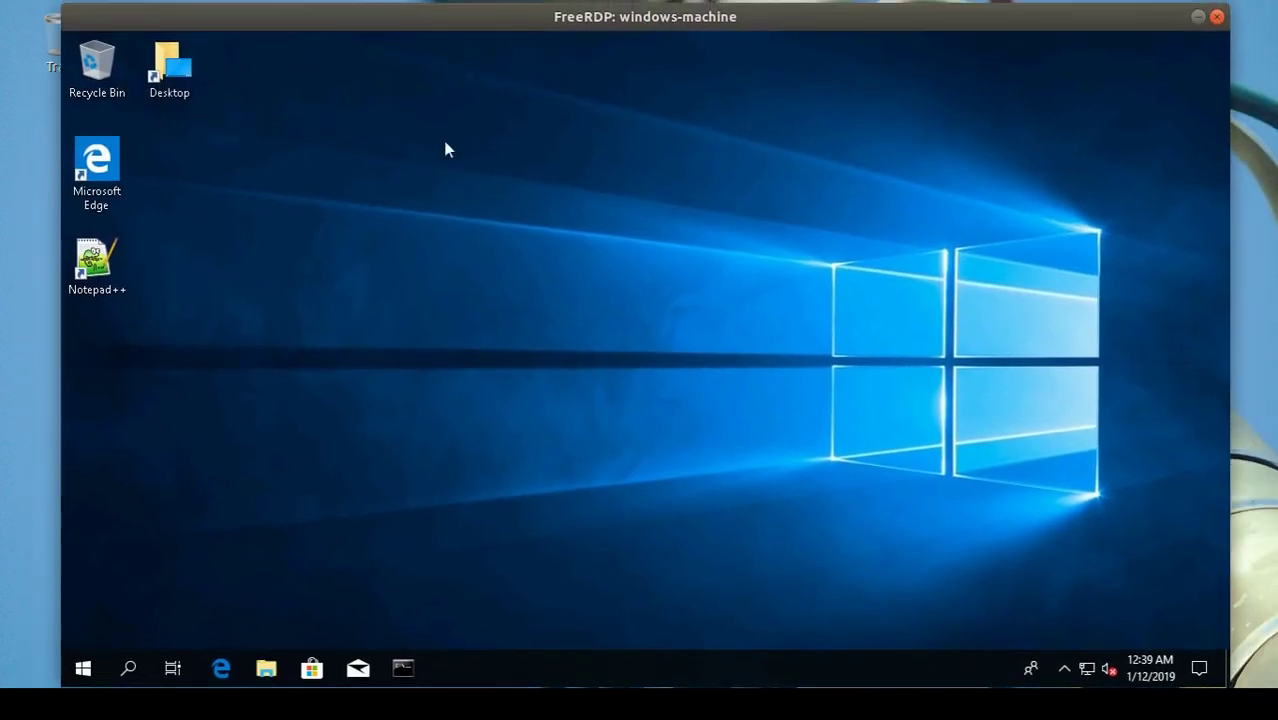
pyautogui.click(98, 669)
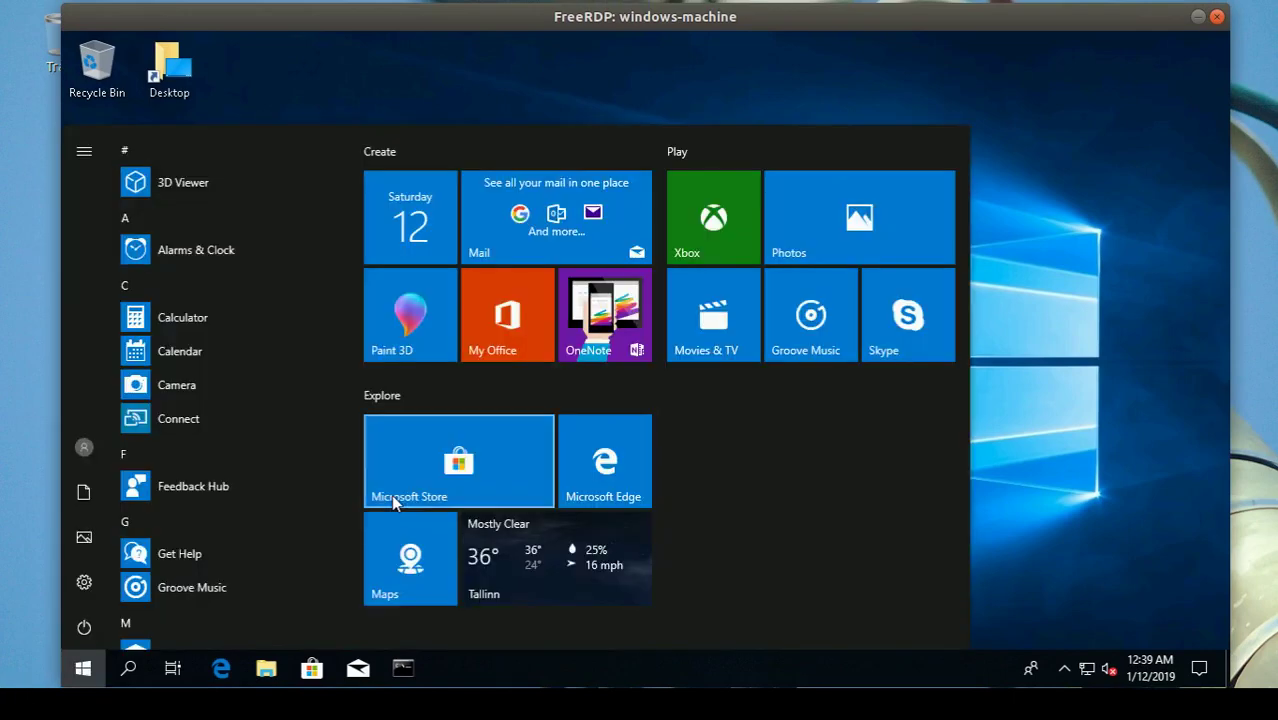
pyautogui.write('app')
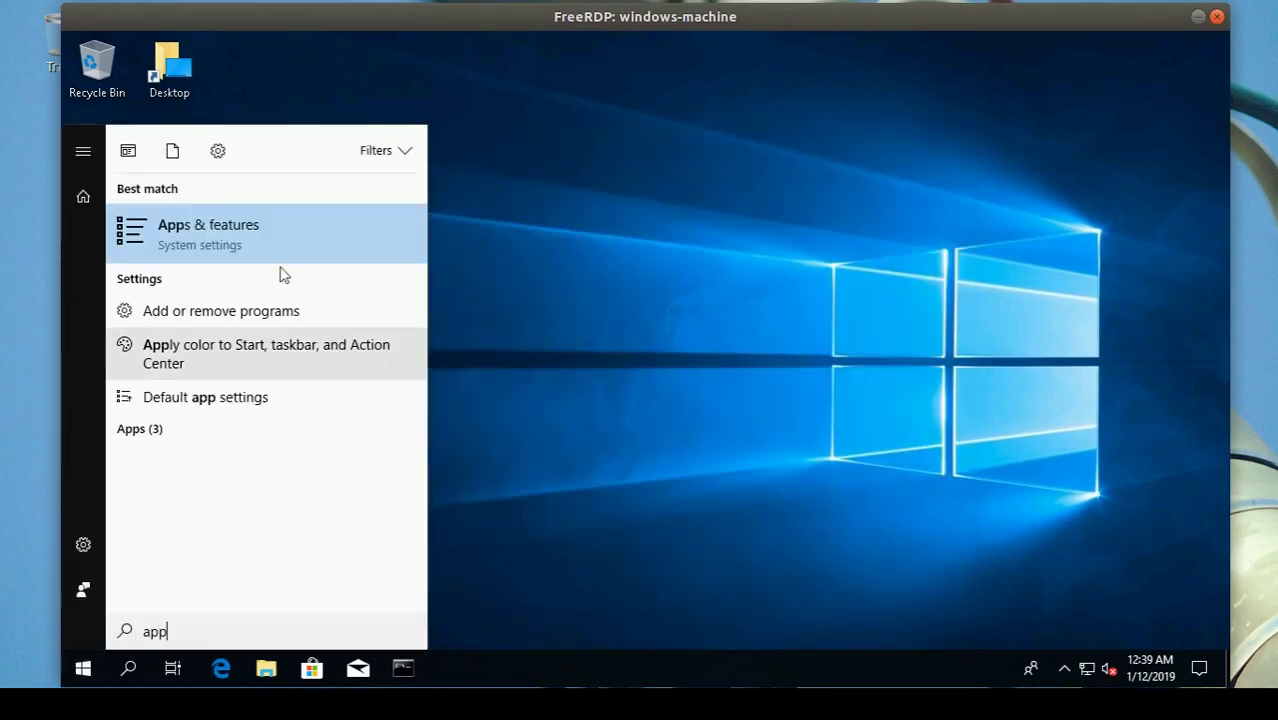
pyautogui.click(425, 251)
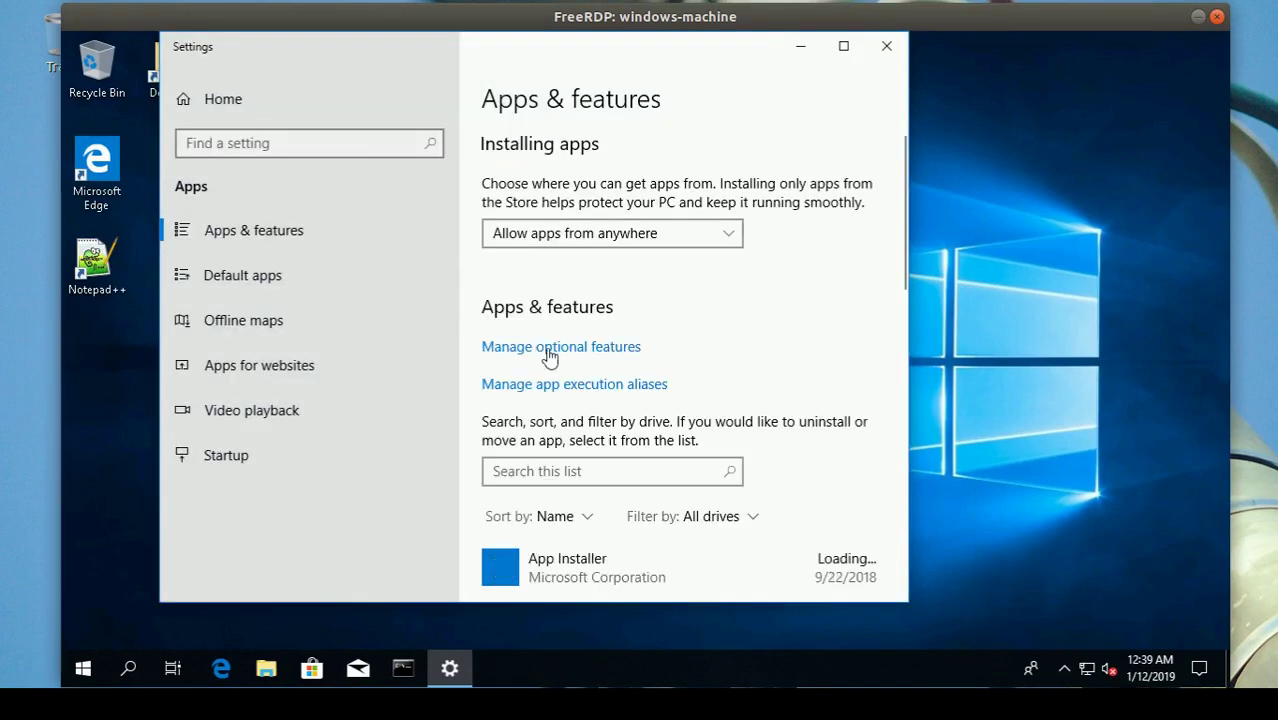
# Install OpenSSH Client and OpenSSH Server from Manage optional features > Add a feature.
pyautogui.click(548, 352)
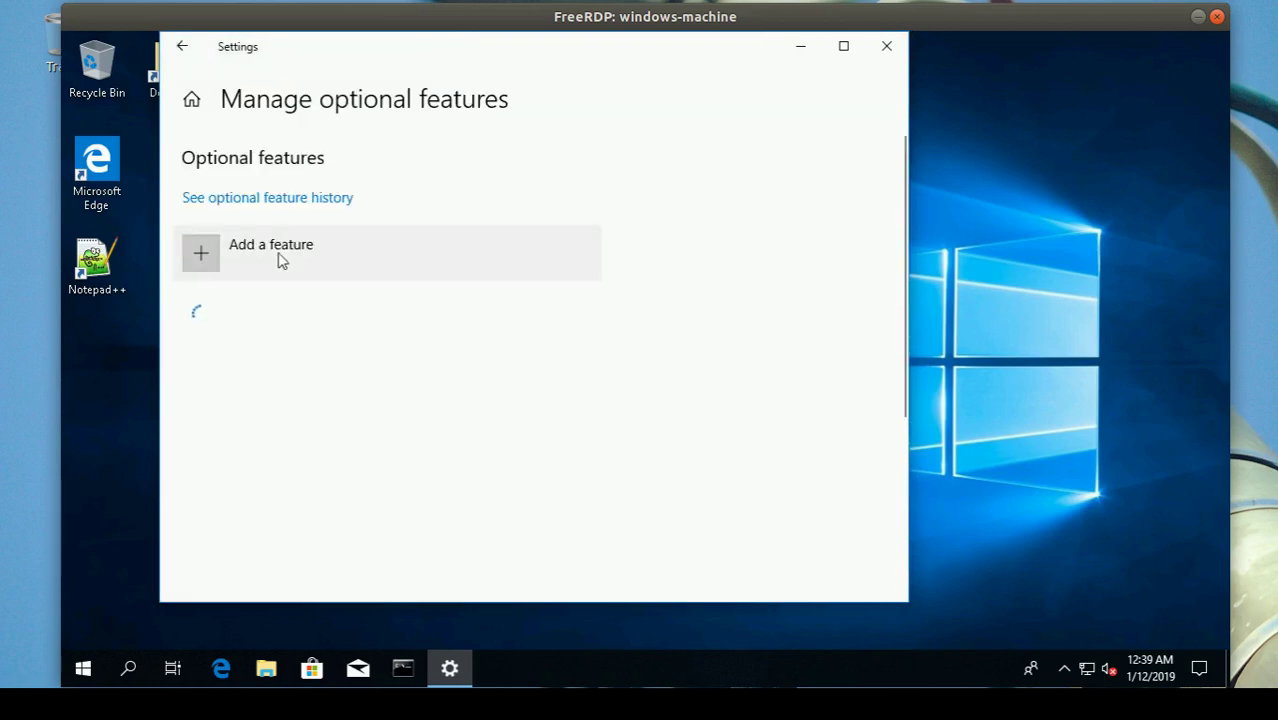
pyautogui.click(268, 250)
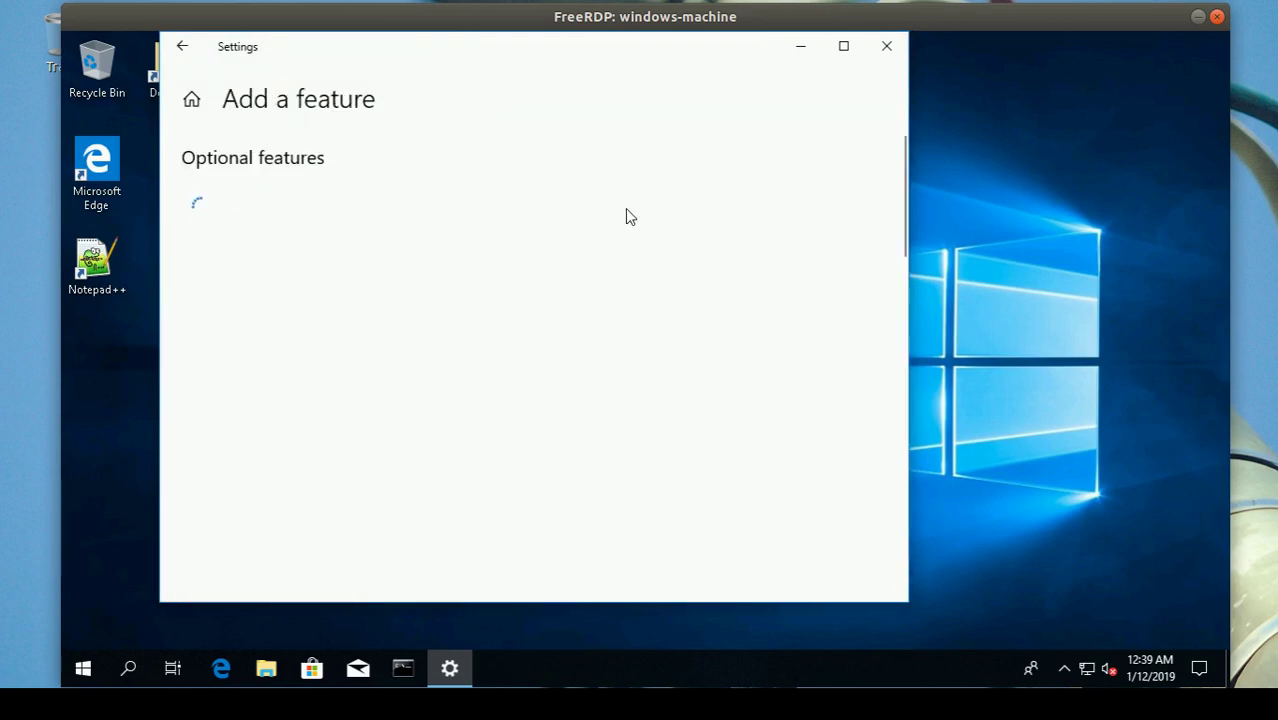
pyautogui.scroll(-10, 628, 216)
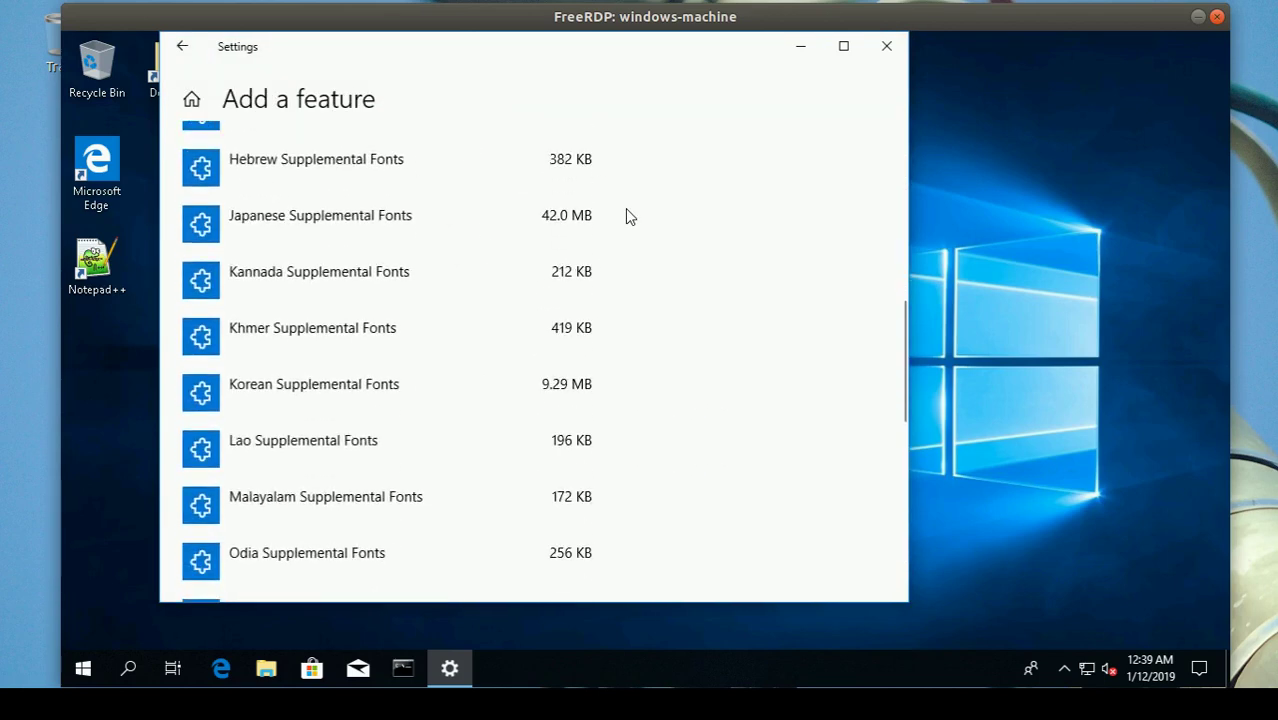
pyautogui.scroll(-3, 628, 216)
pyautogui.click(368, 222)
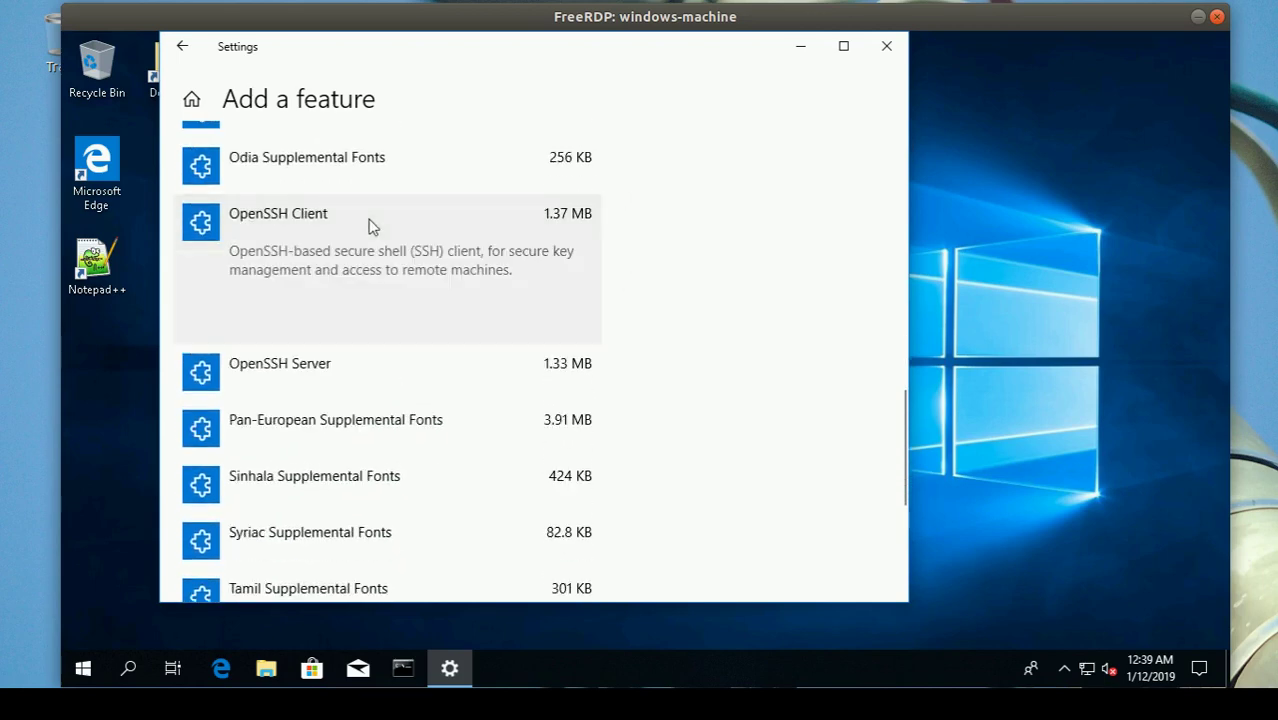
pyautogui.click(533, 323)
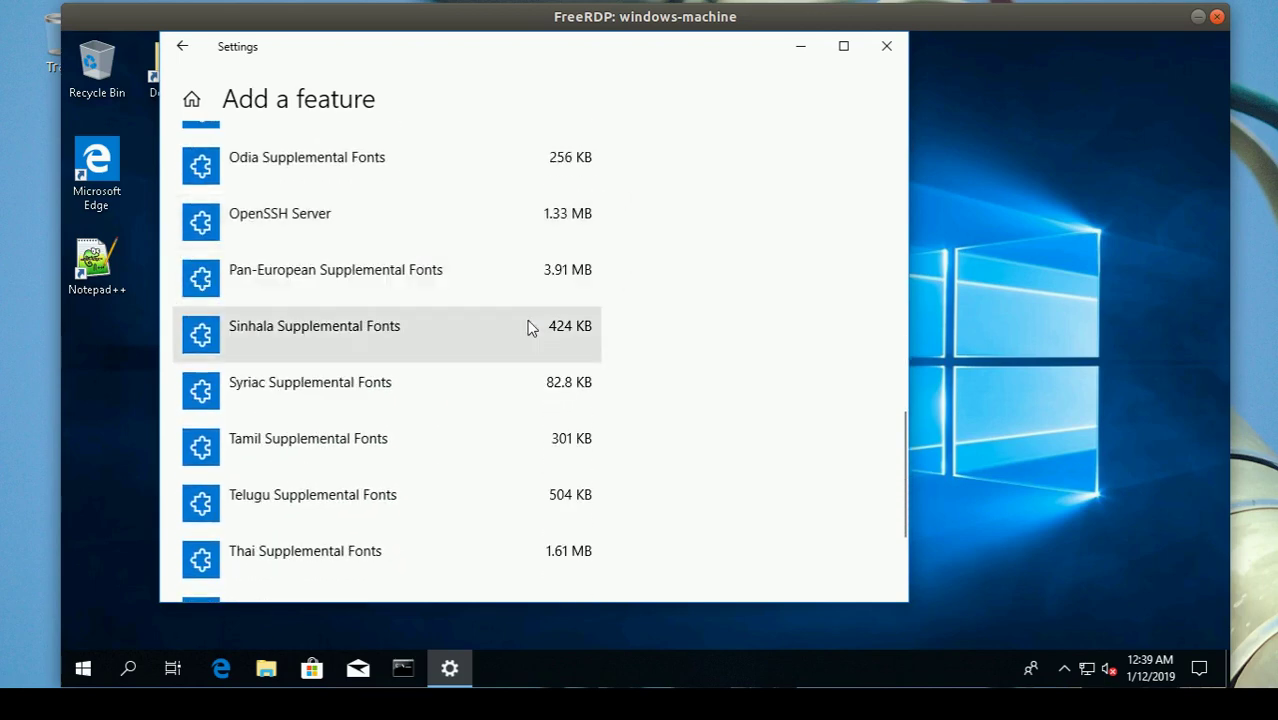
pyautogui.click(316, 230)
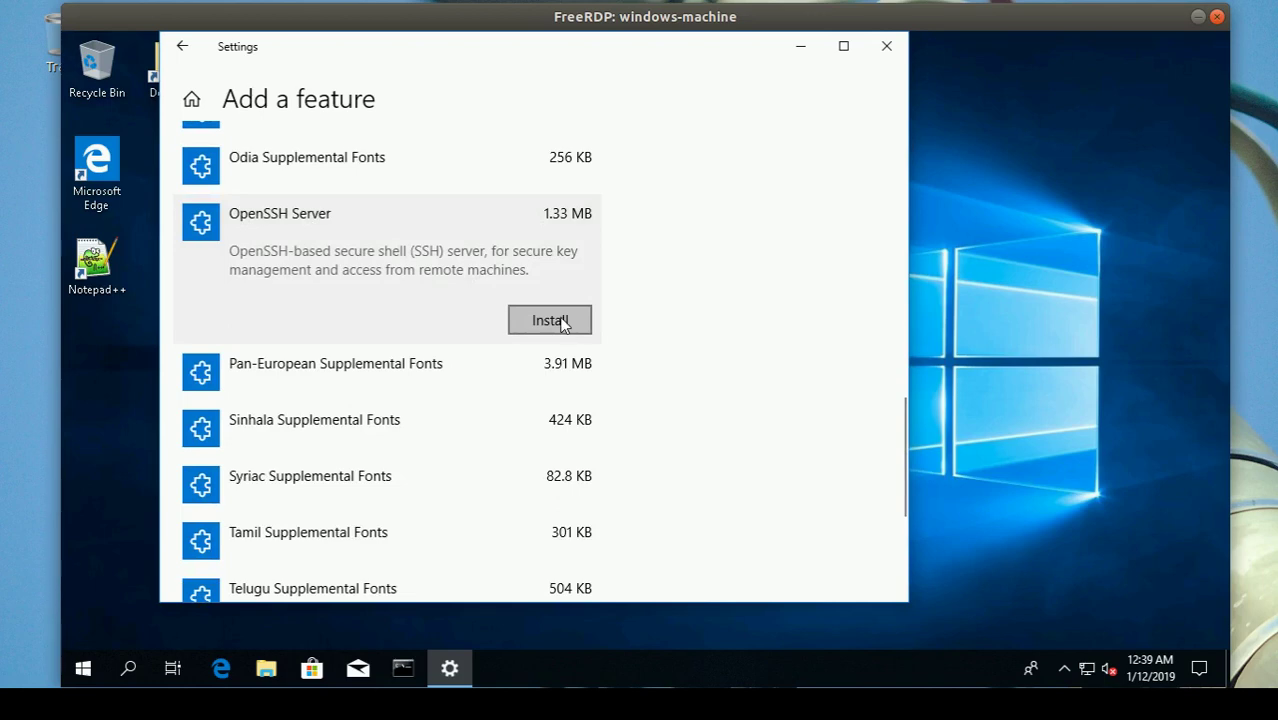
pyautogui.click(563, 322)
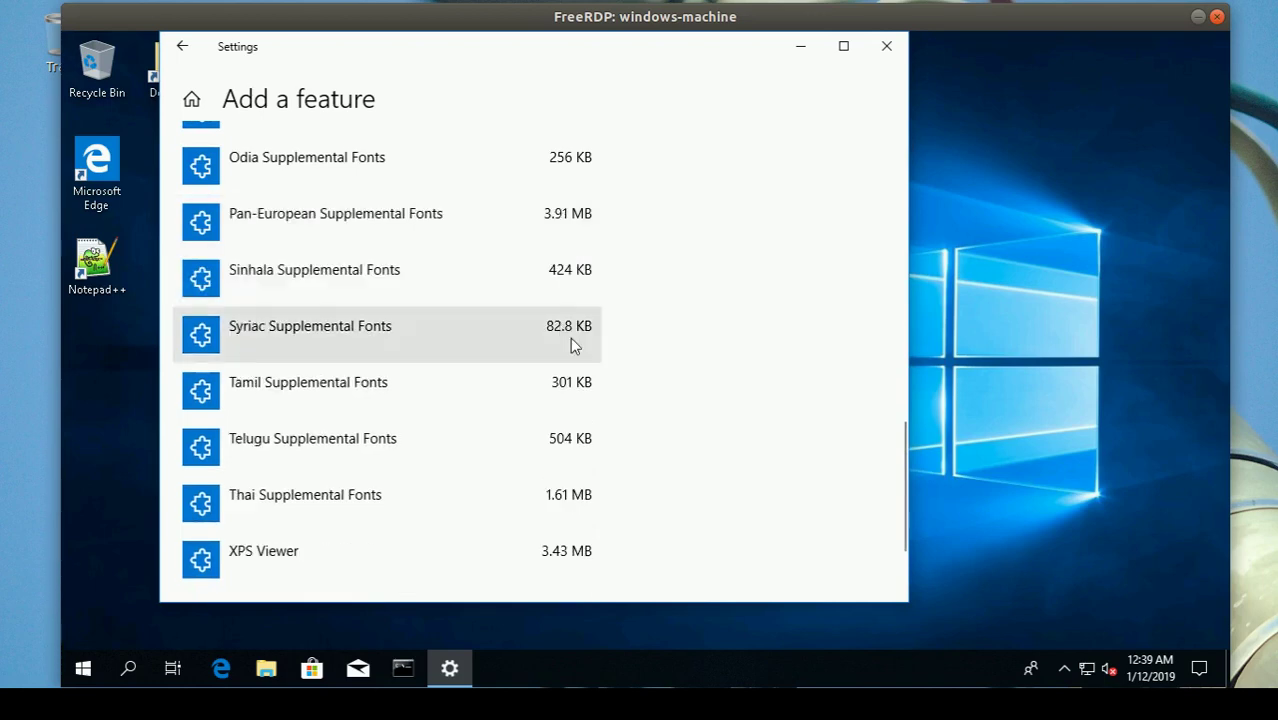
pyautogui.click(184, 48)
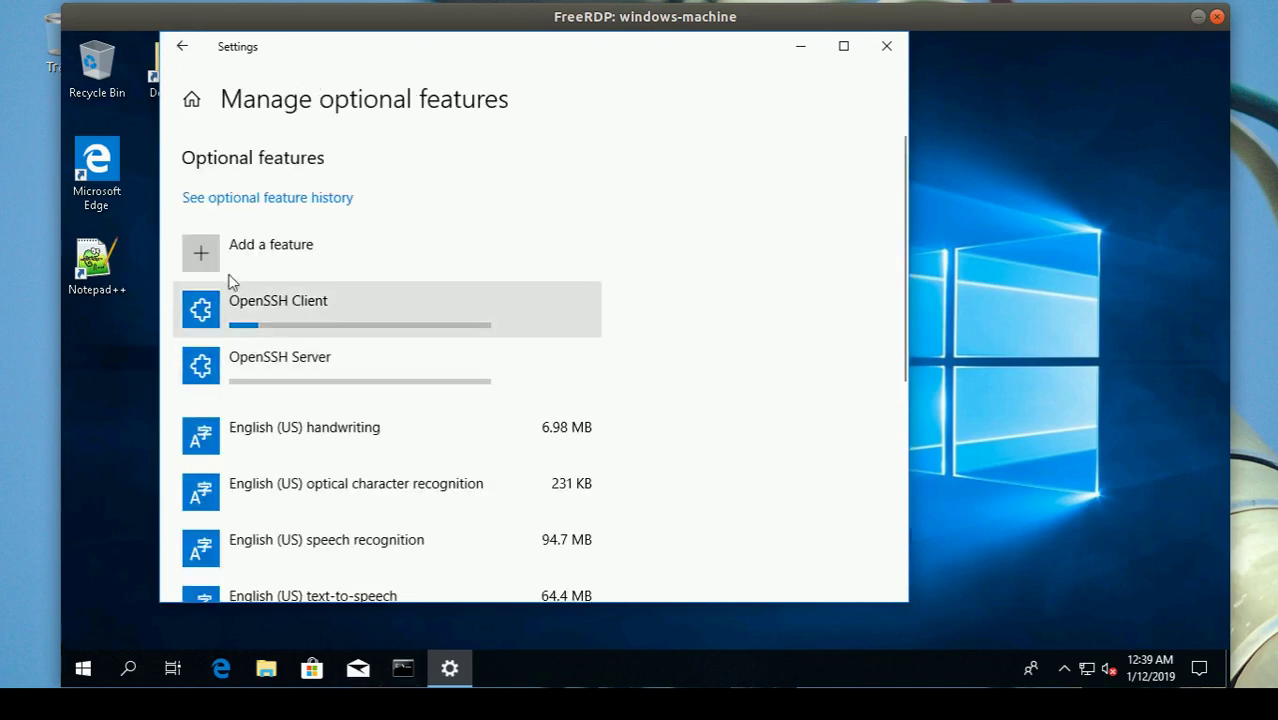
# In Command Prompt, run ssh to confirm it isn't recognized yet, and check installation progress.
pyautogui.click(400, 676)
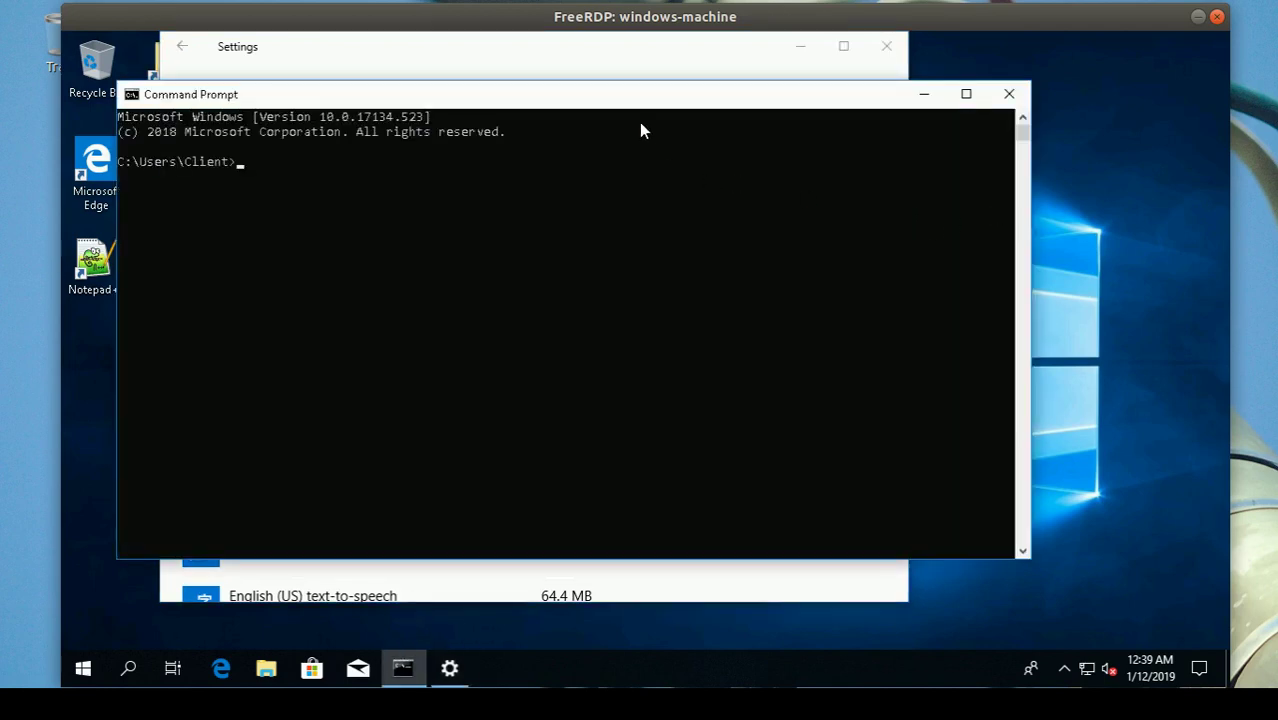
pyautogui.write('ssh')
pyautogui.press('Return')
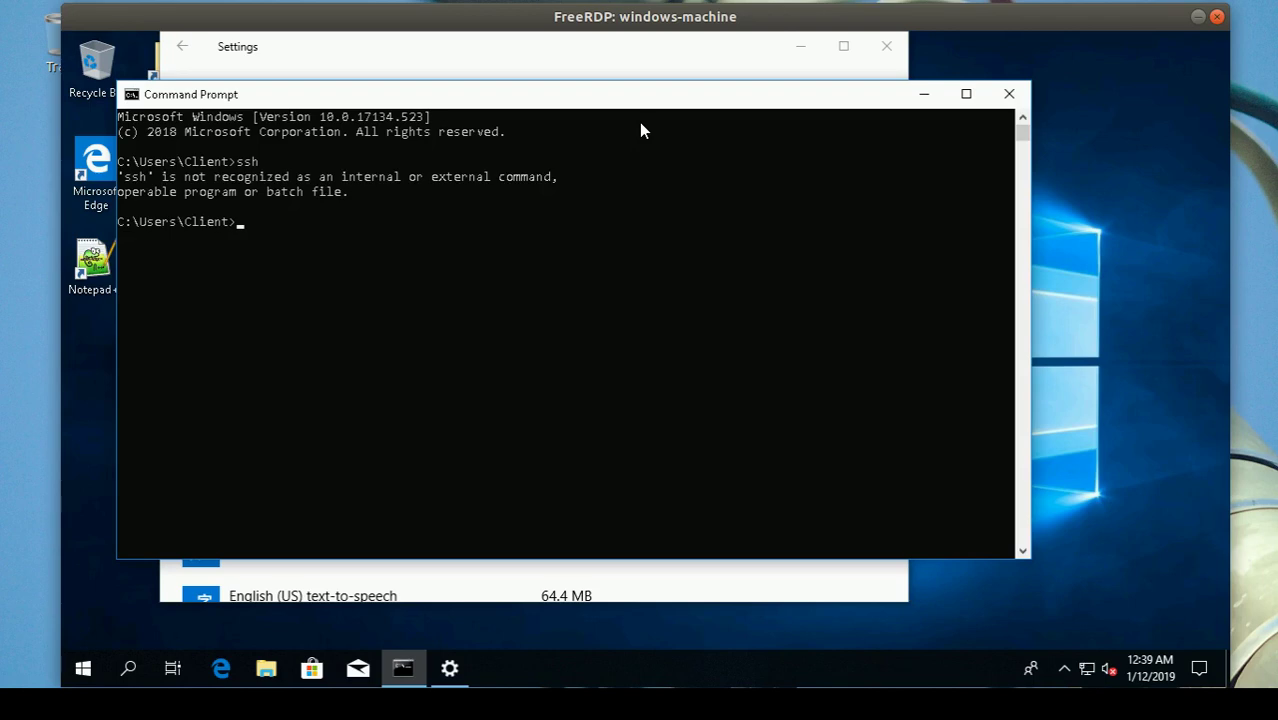
pyautogui.click(610, 62)
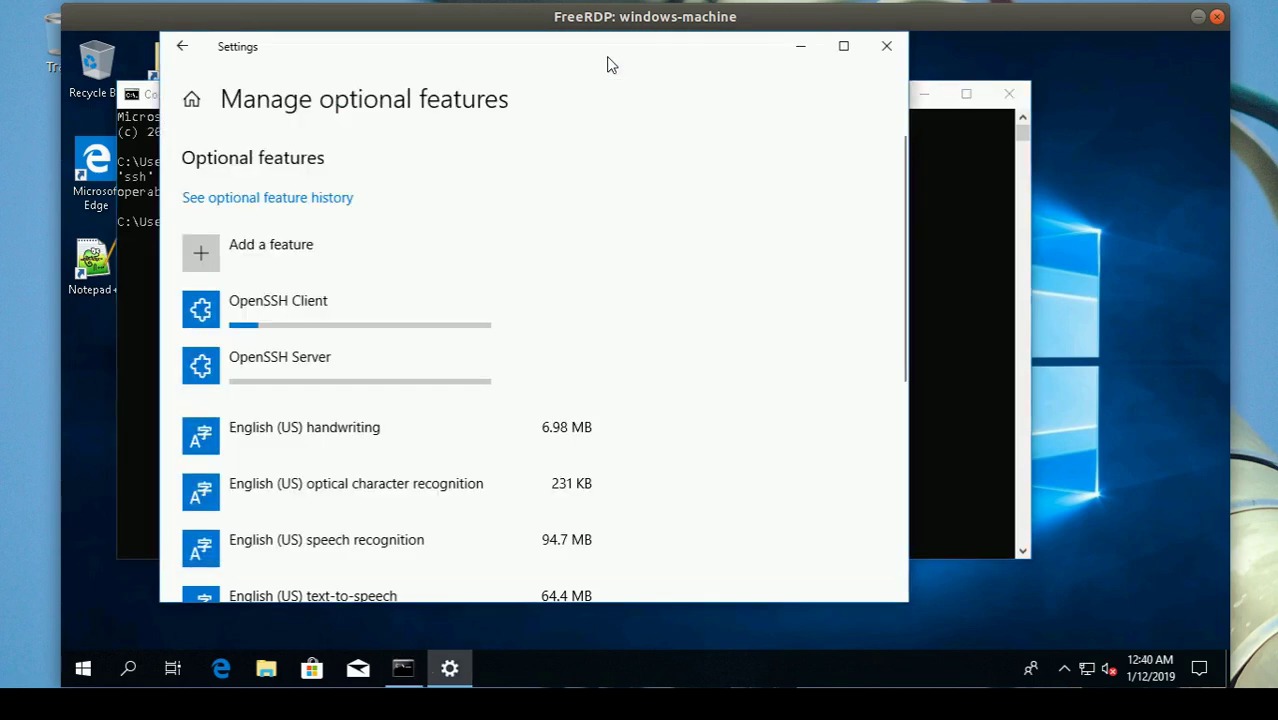
pyautogui.click(970, 243)
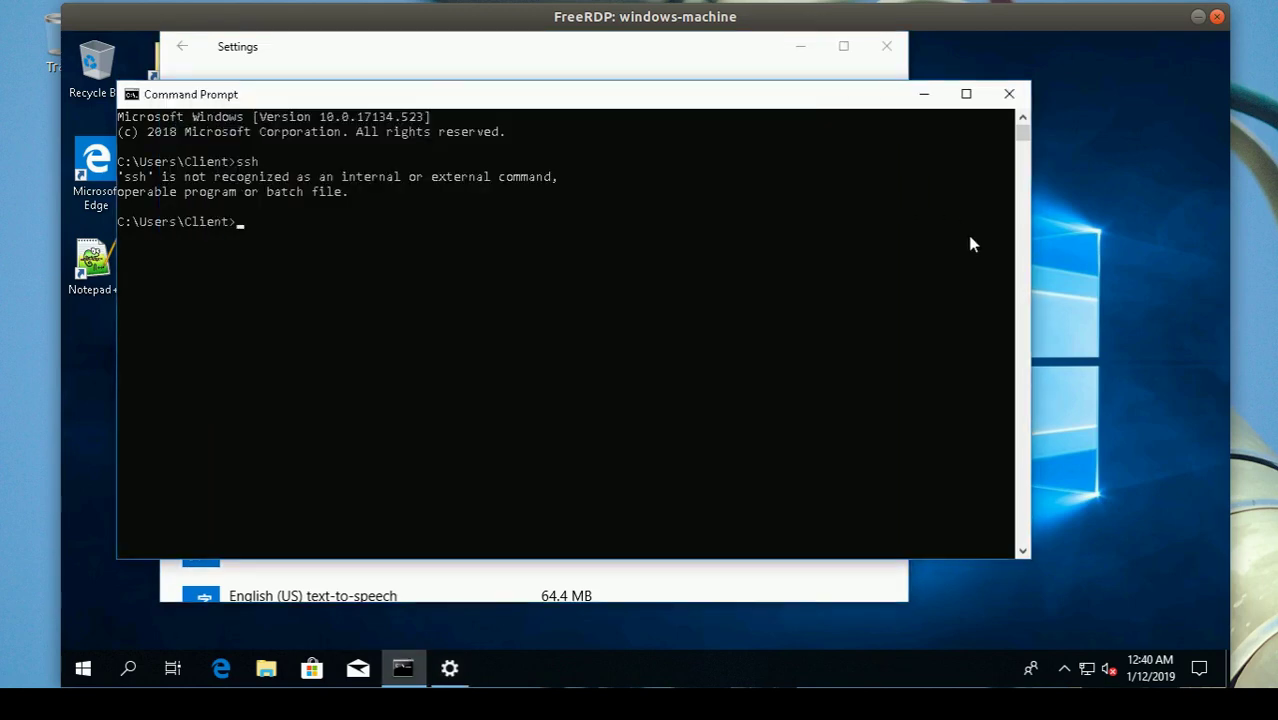
# Clear the console with cls and run whoami to show the current user.
pyautogui.write('cls')
pyautogui.press('Return')
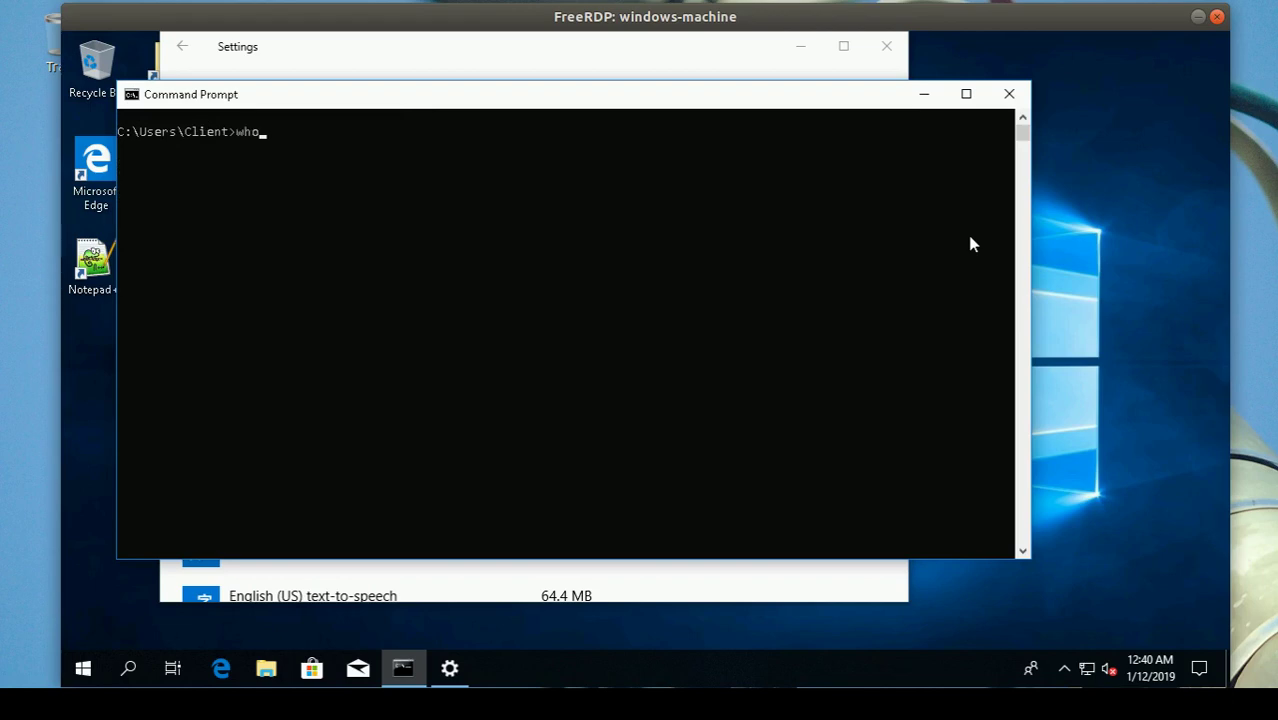
pyautogui.write('whoami')
pyautogui.press('Return')
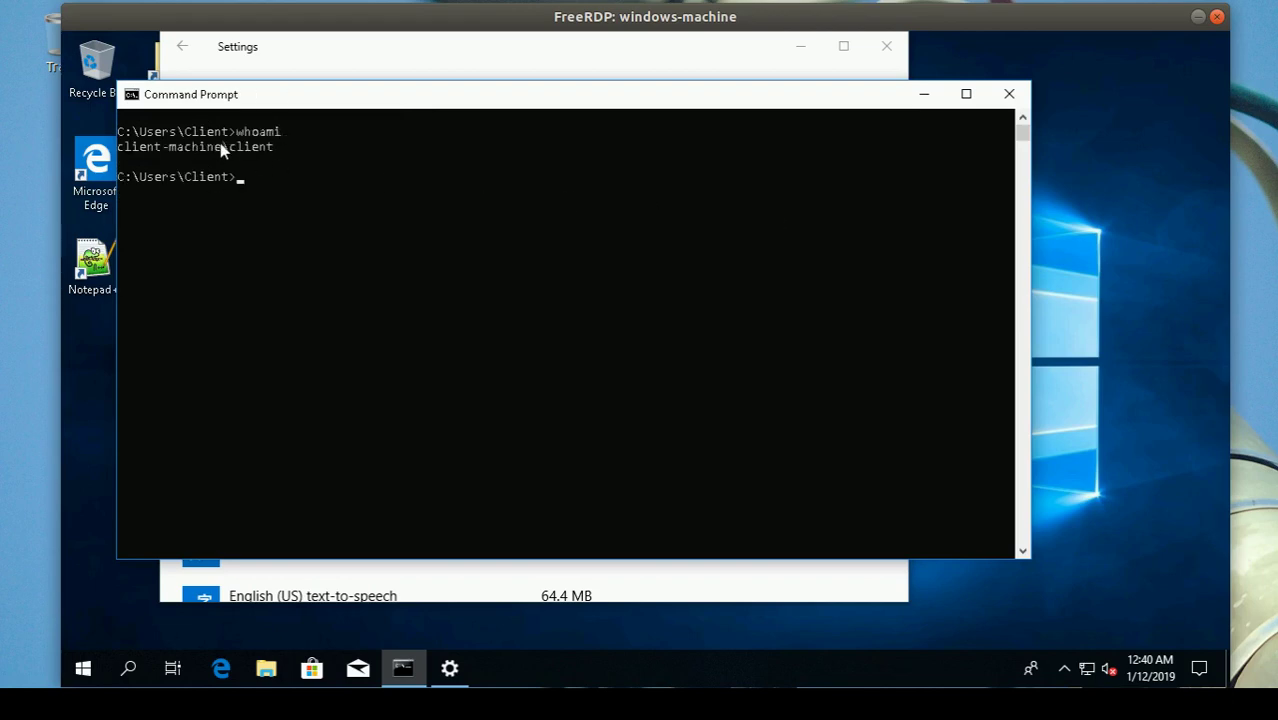
# Launch Computer Management via a Start search for 'compu', then bring the optional features page forward.
pyautogui.click(265, 148)
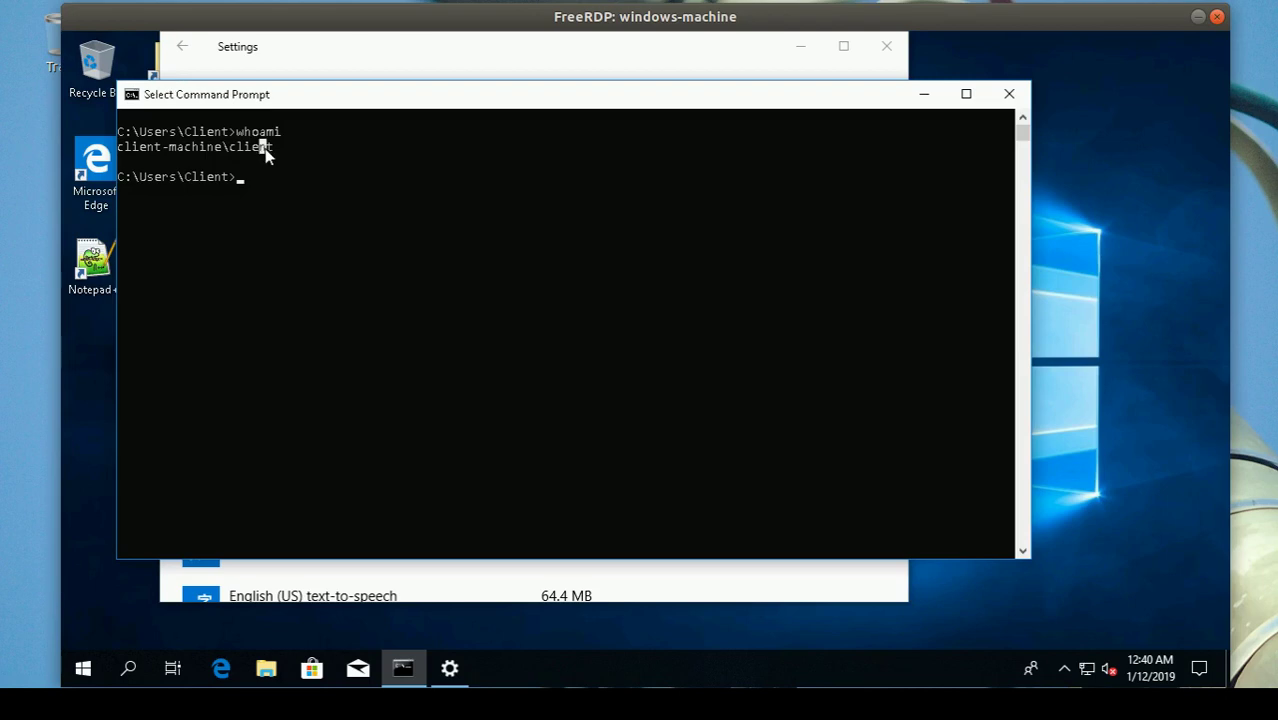
pyautogui.click(82, 670)
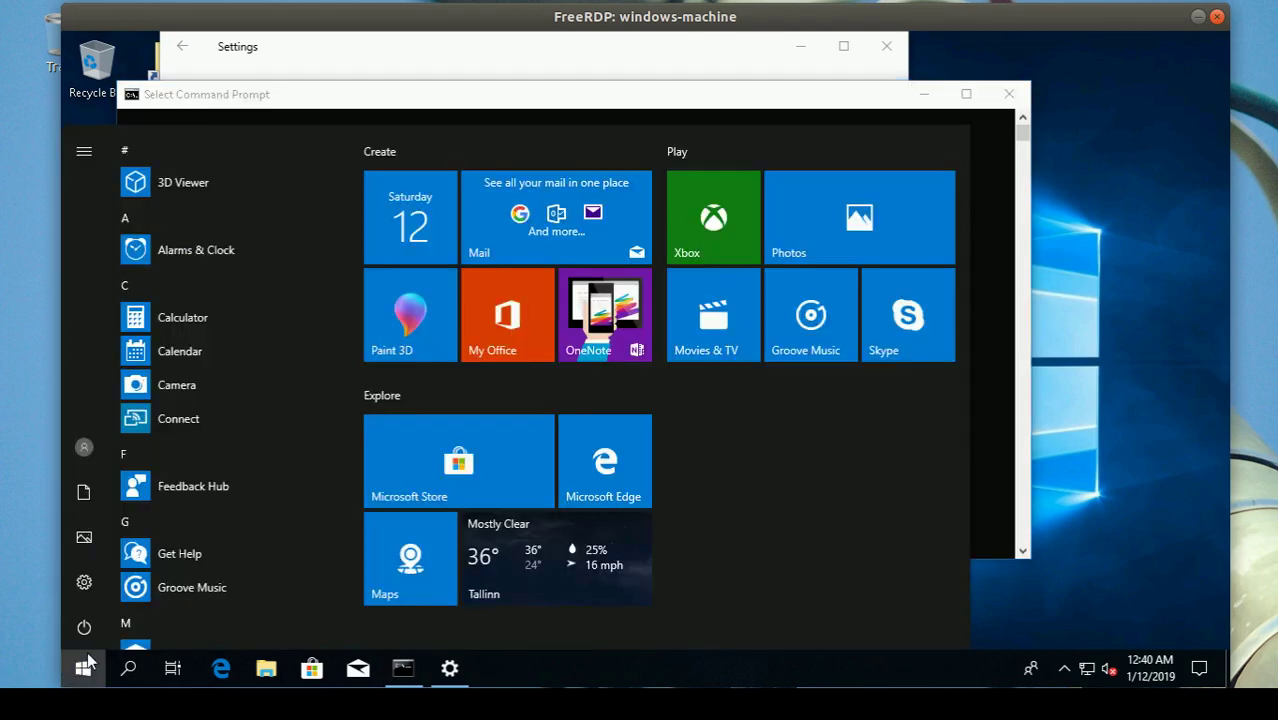
pyautogui.write('compu')
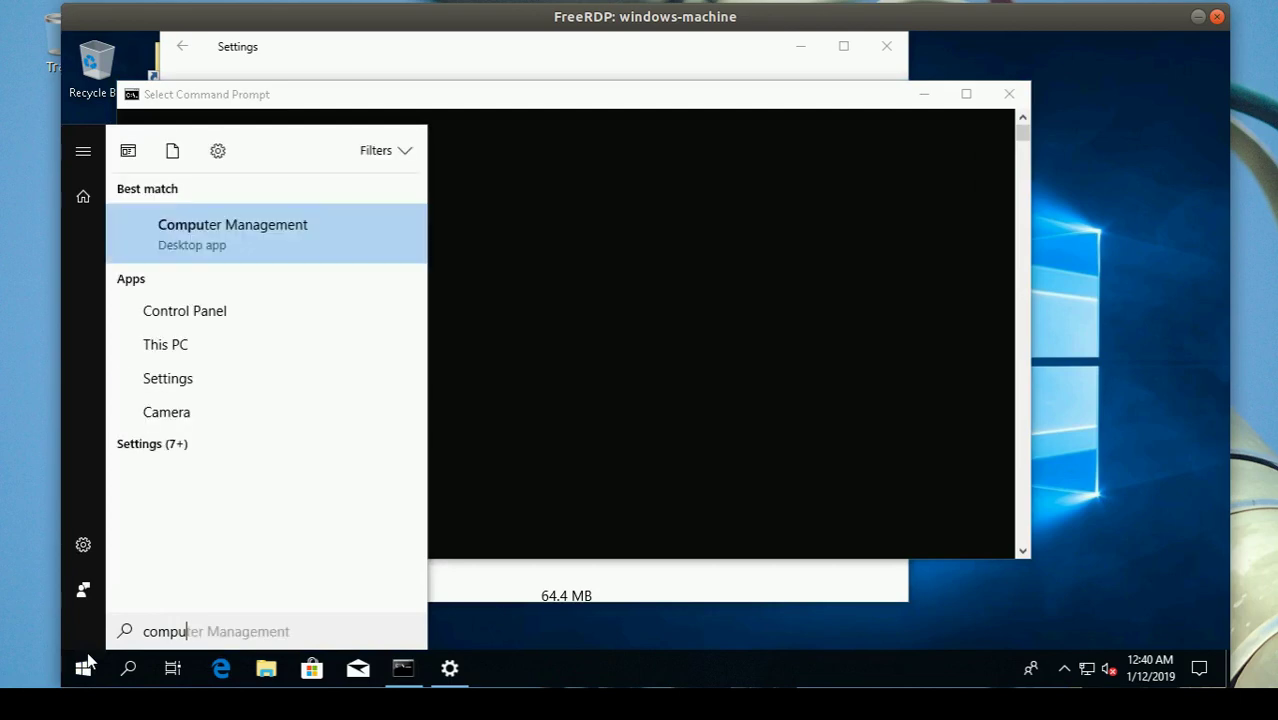
pyautogui.click(245, 236)
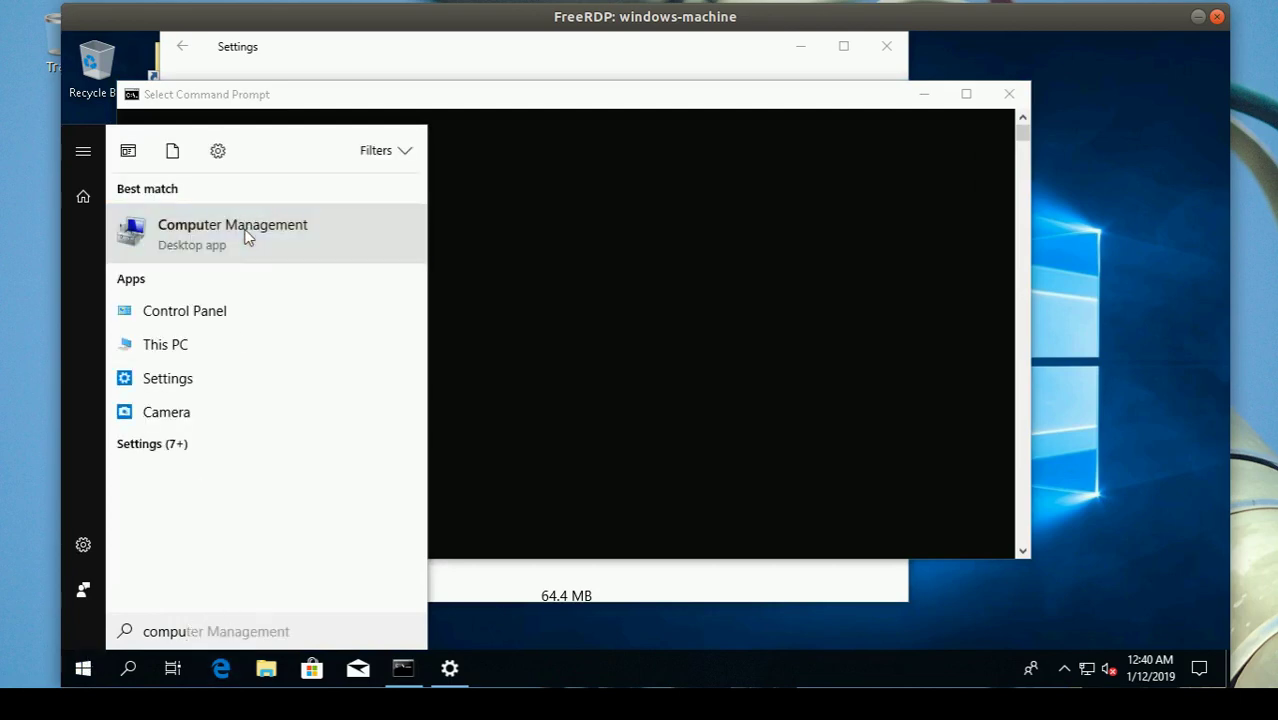
pyautogui.click(604, 166)
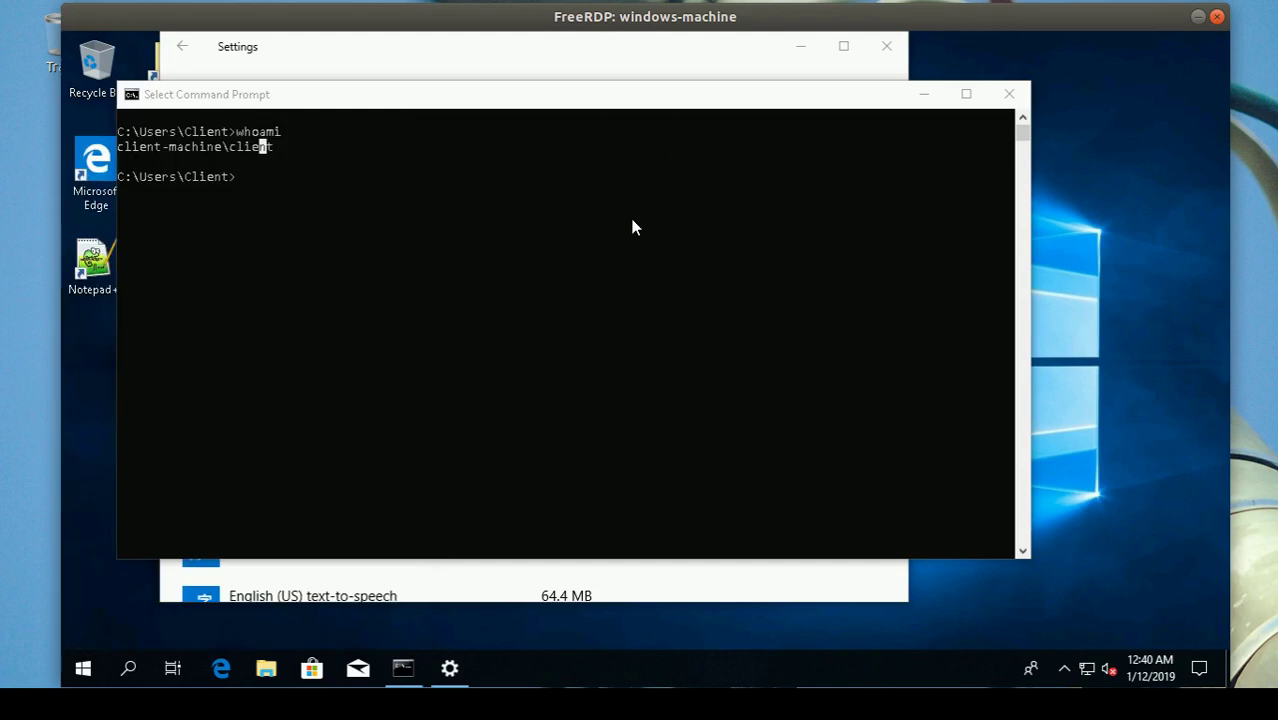
pyautogui.click(591, 57)
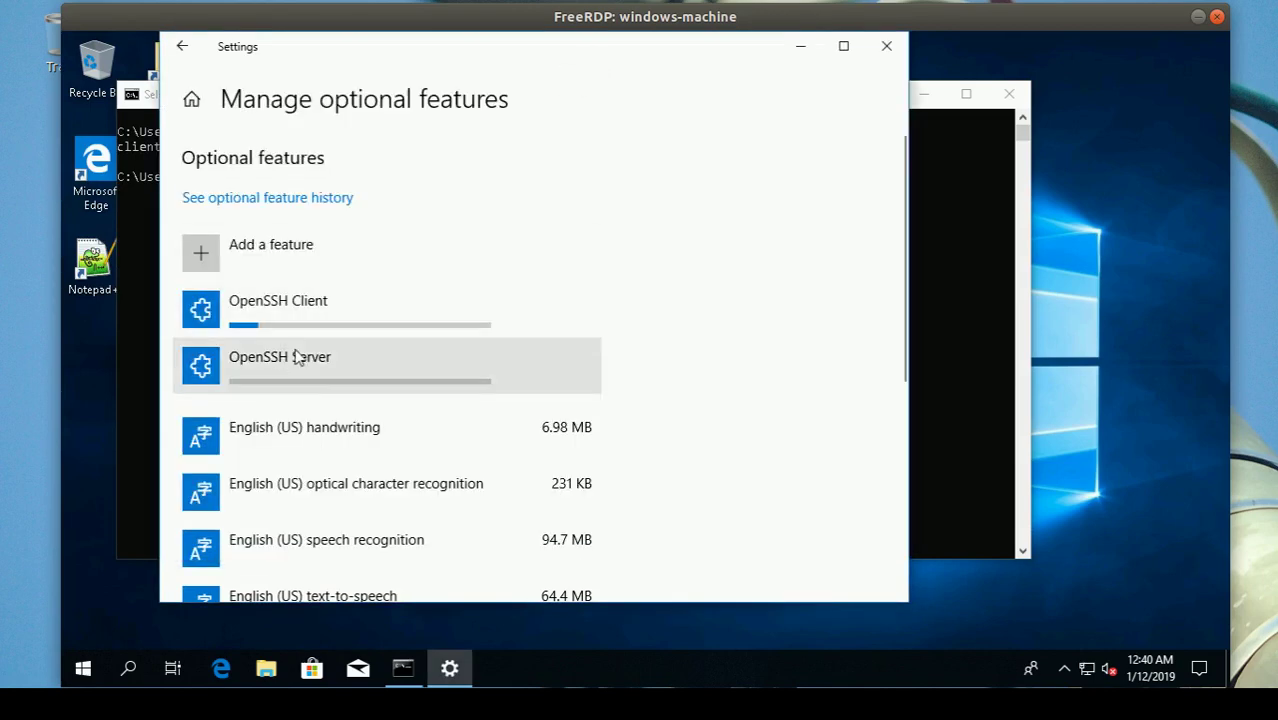
# Open the sshd user's Properties under Local Users and Groups > Users and view its Member Of tab.
pyautogui.click(495, 668)
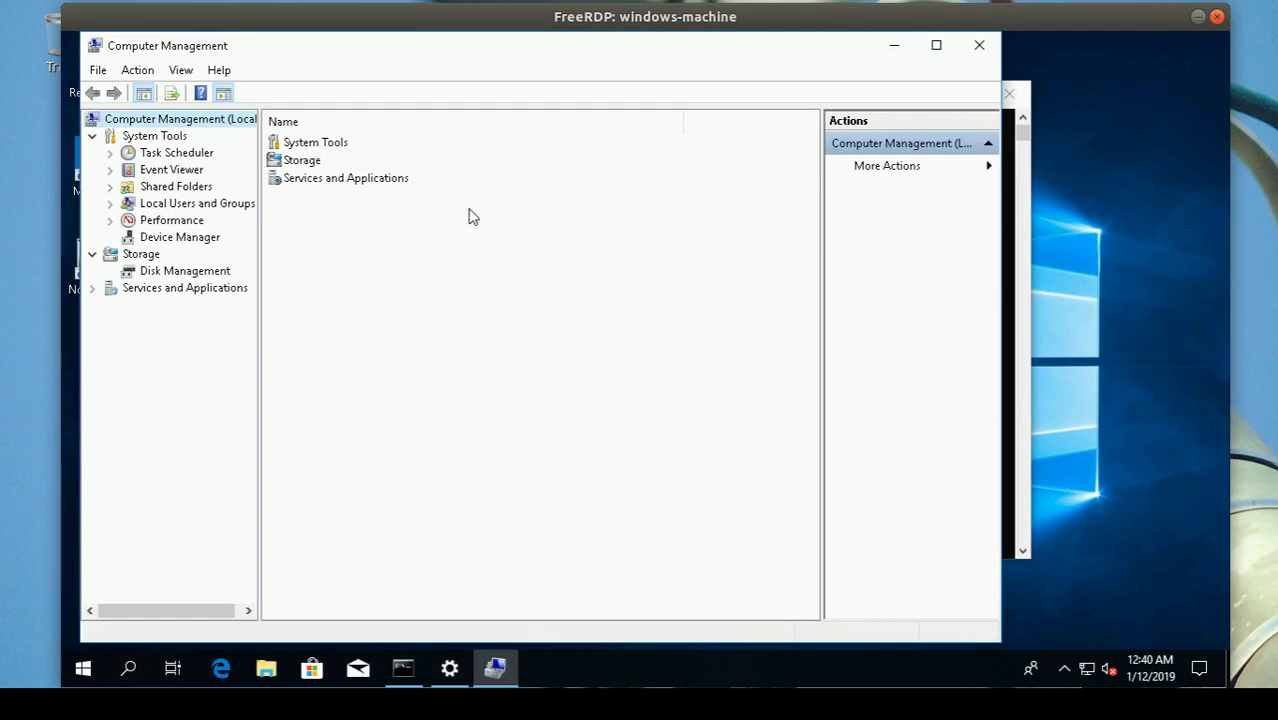
pyautogui.click(110, 203)
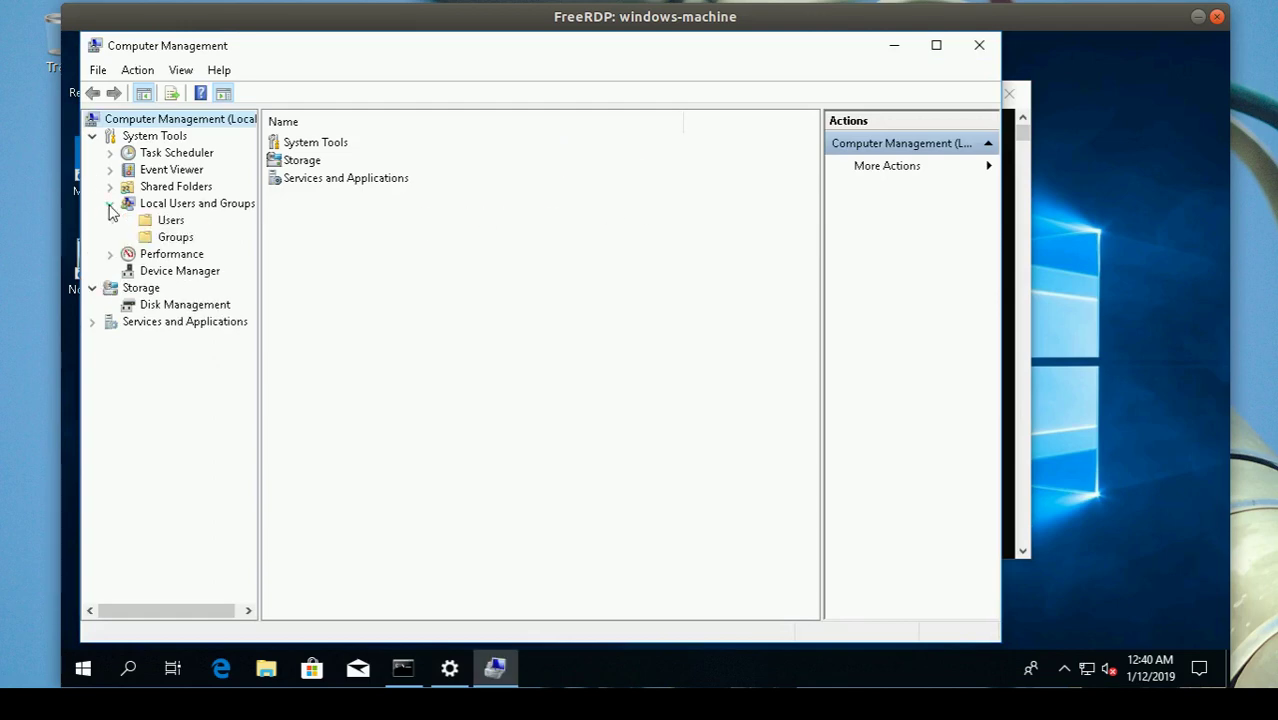
pyautogui.click(165, 220)
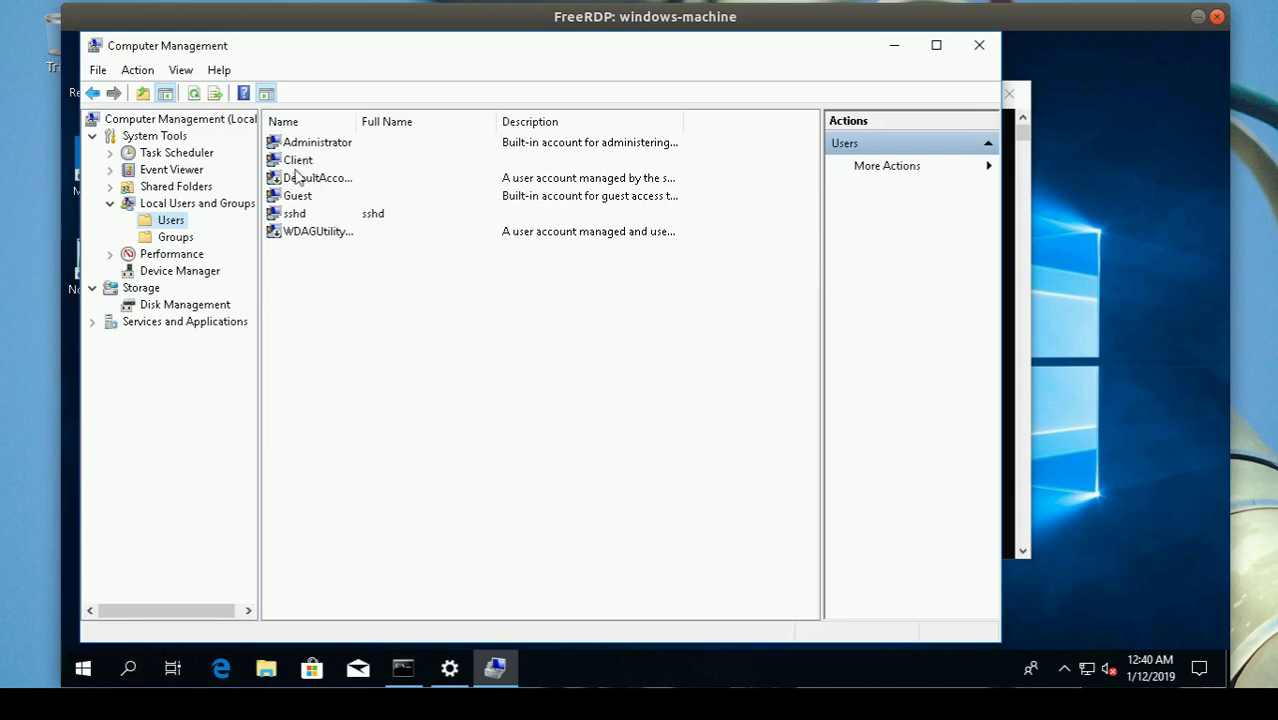
pyautogui.click(288, 220)
pyautogui.rightClick(288, 220)
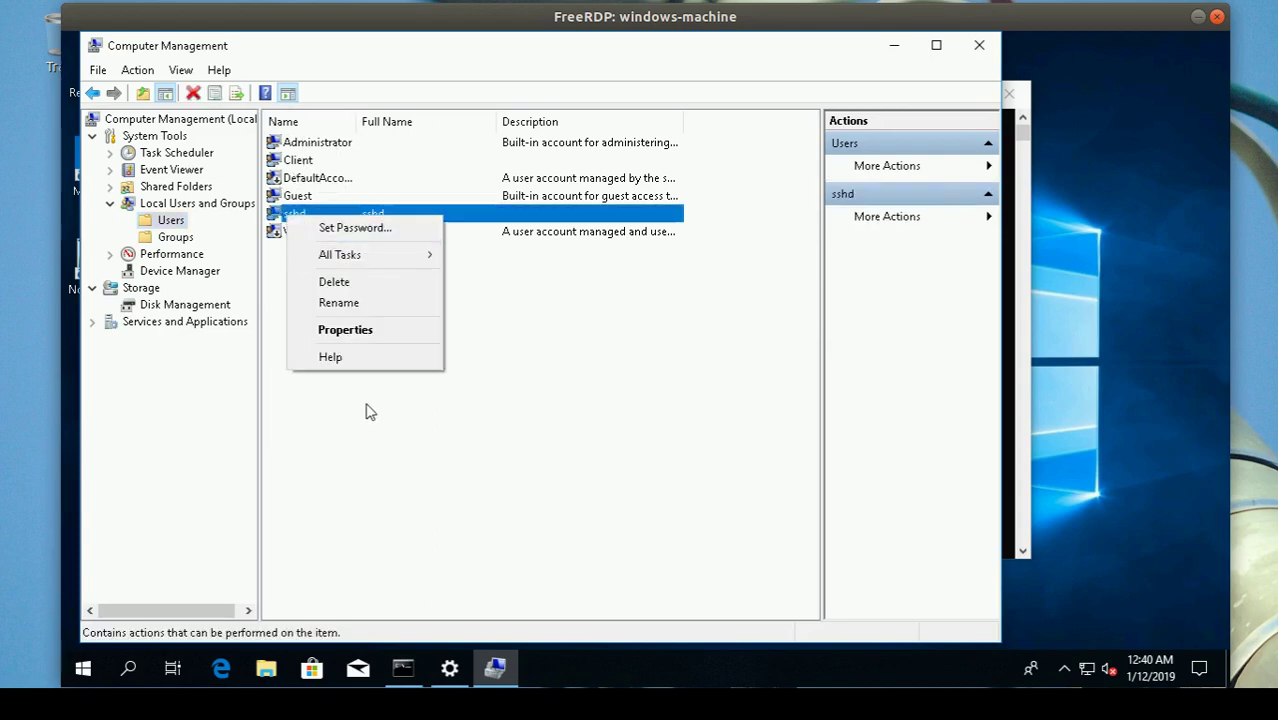
pyautogui.click(342, 329)
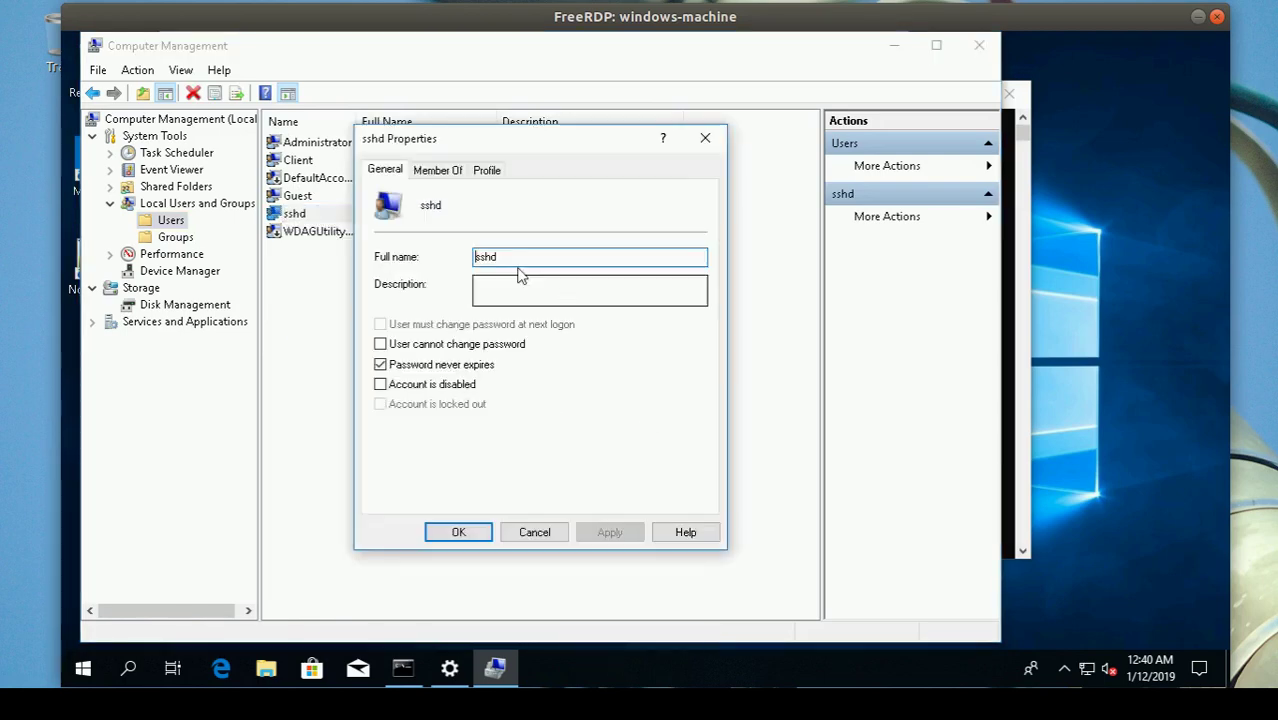
pyautogui.click(438, 170)
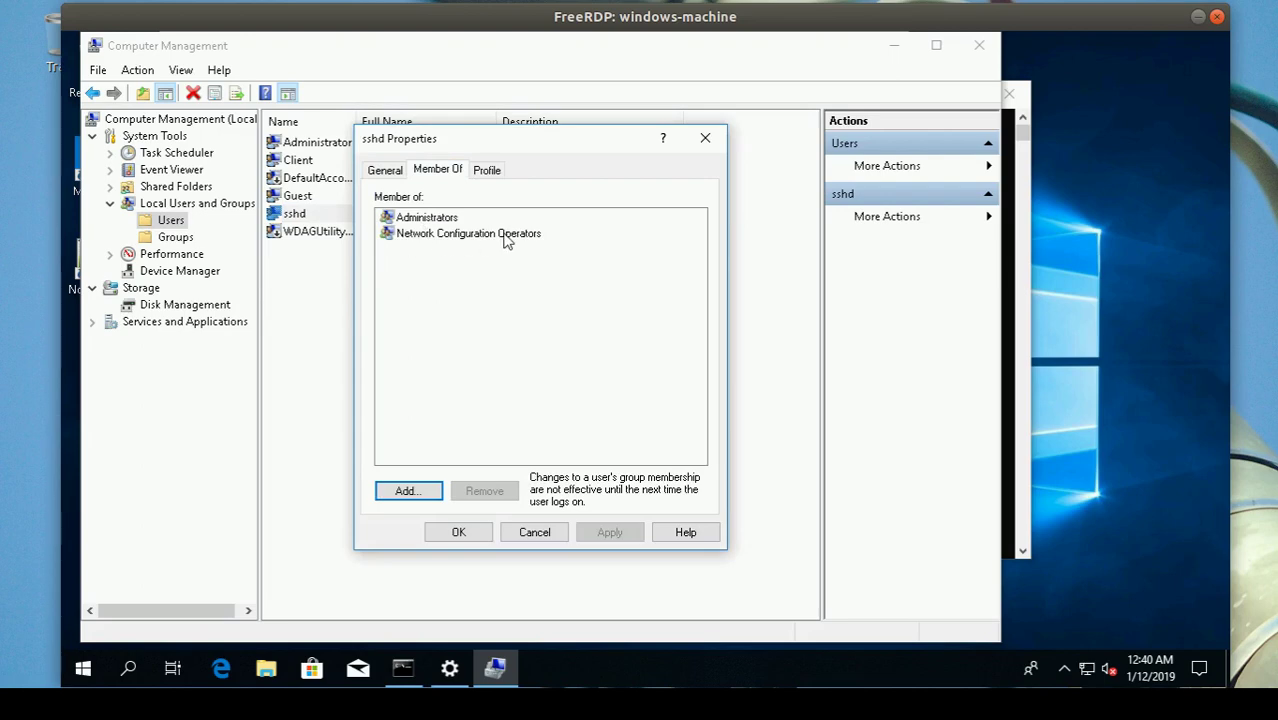
# Close the sshd Properties, check the OpenSSH Server installation progress, and return to Command Prompt.
pyautogui.click(705, 138)
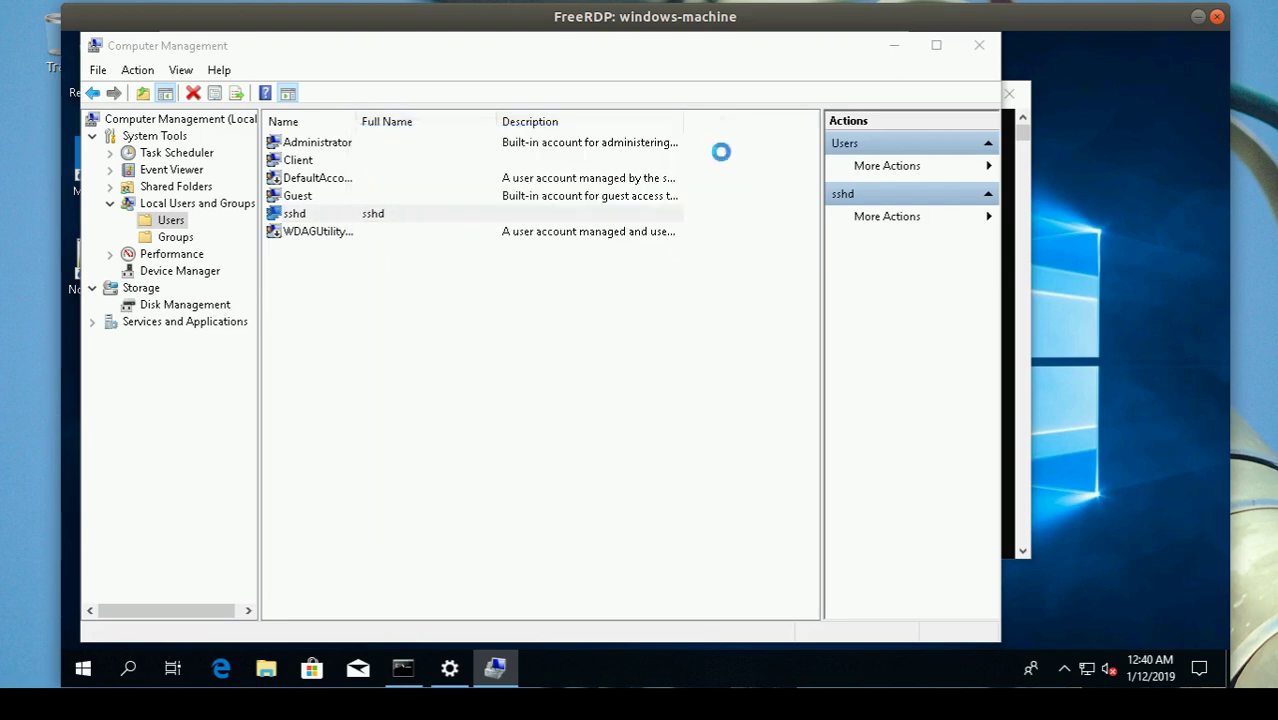
pyautogui.click(893, 47)
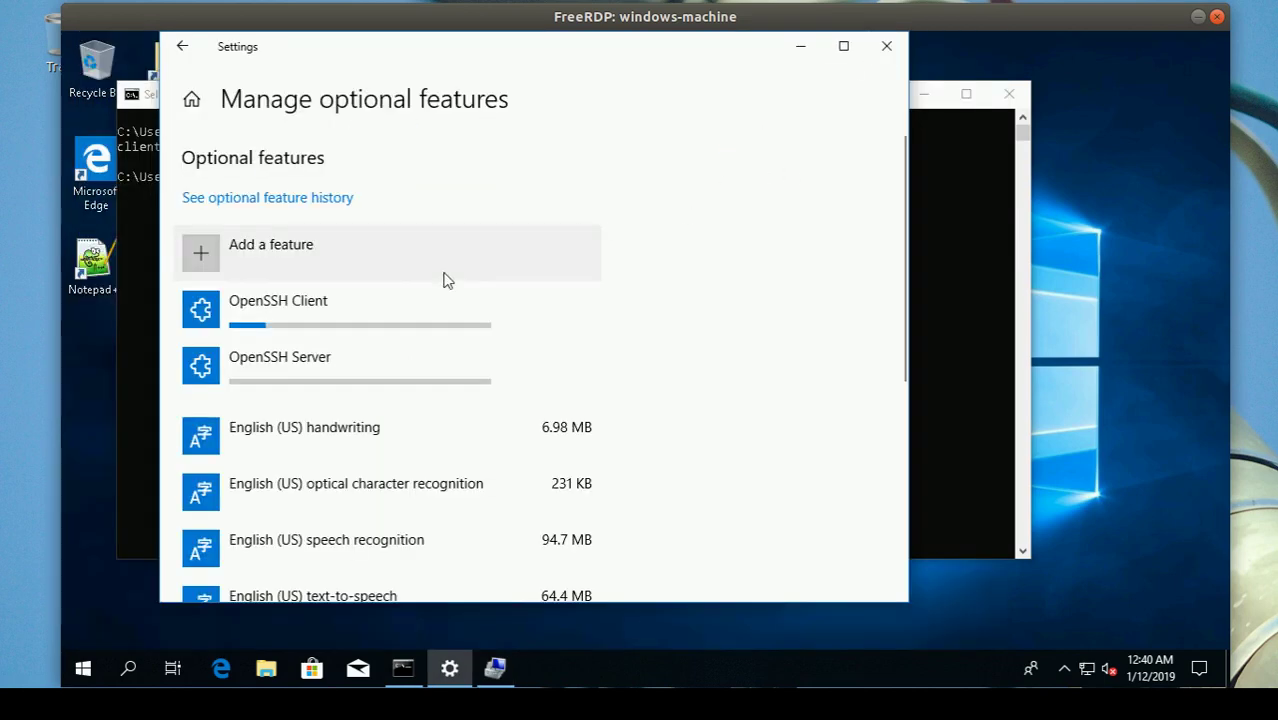
pyautogui.click(307, 367)
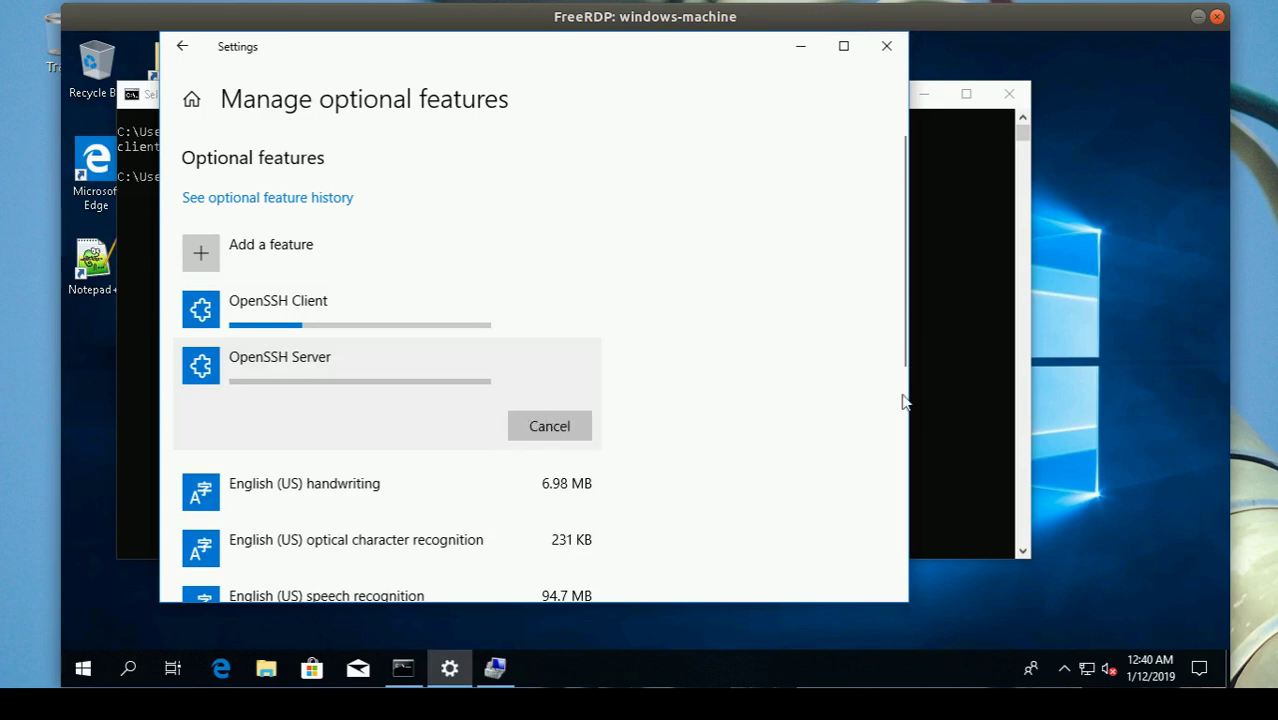
pyautogui.click(1030, 398)
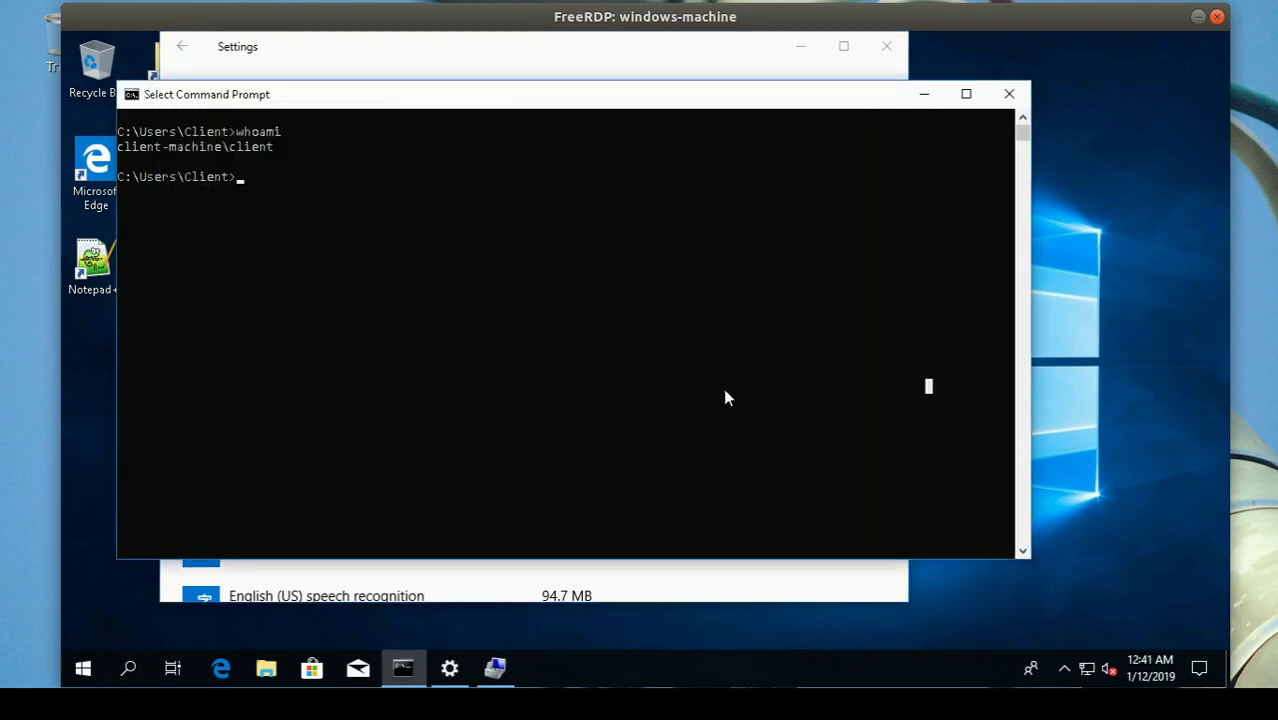
# Launch the Services console through a Start search for 'servi'.
pyautogui.click(83, 670)
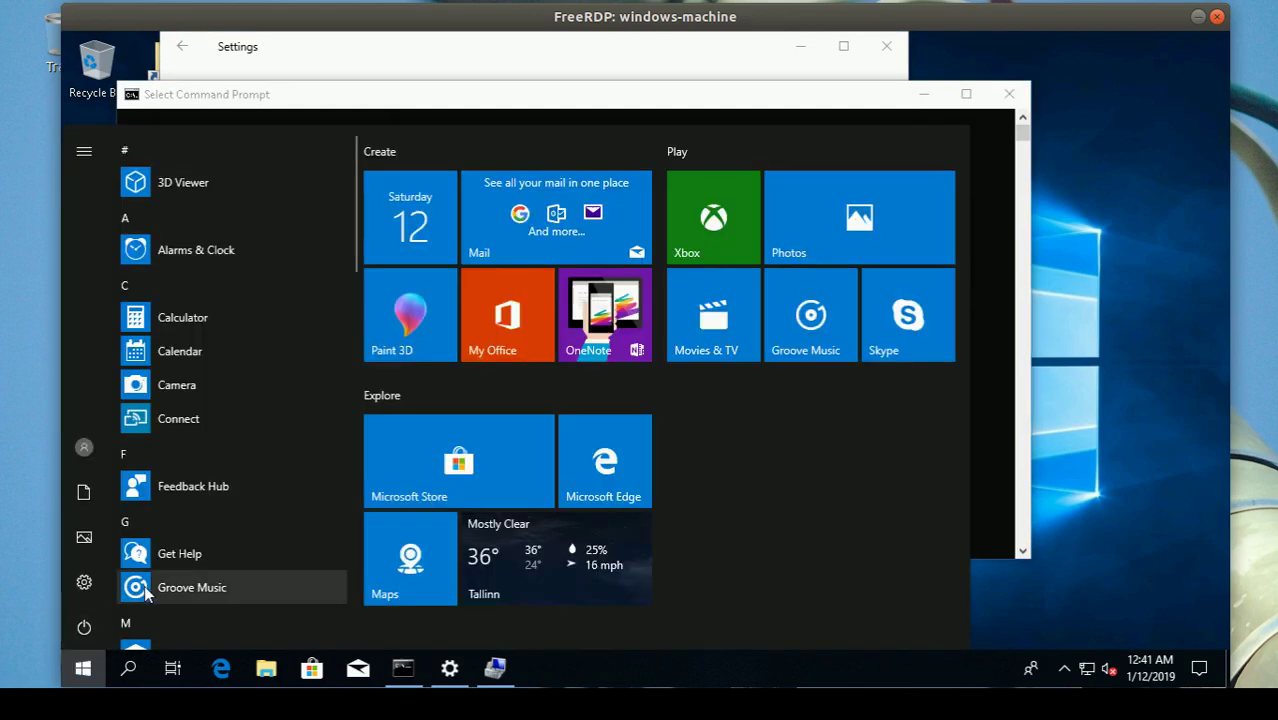
pyautogui.click(144, 595)
pyautogui.write('servi')
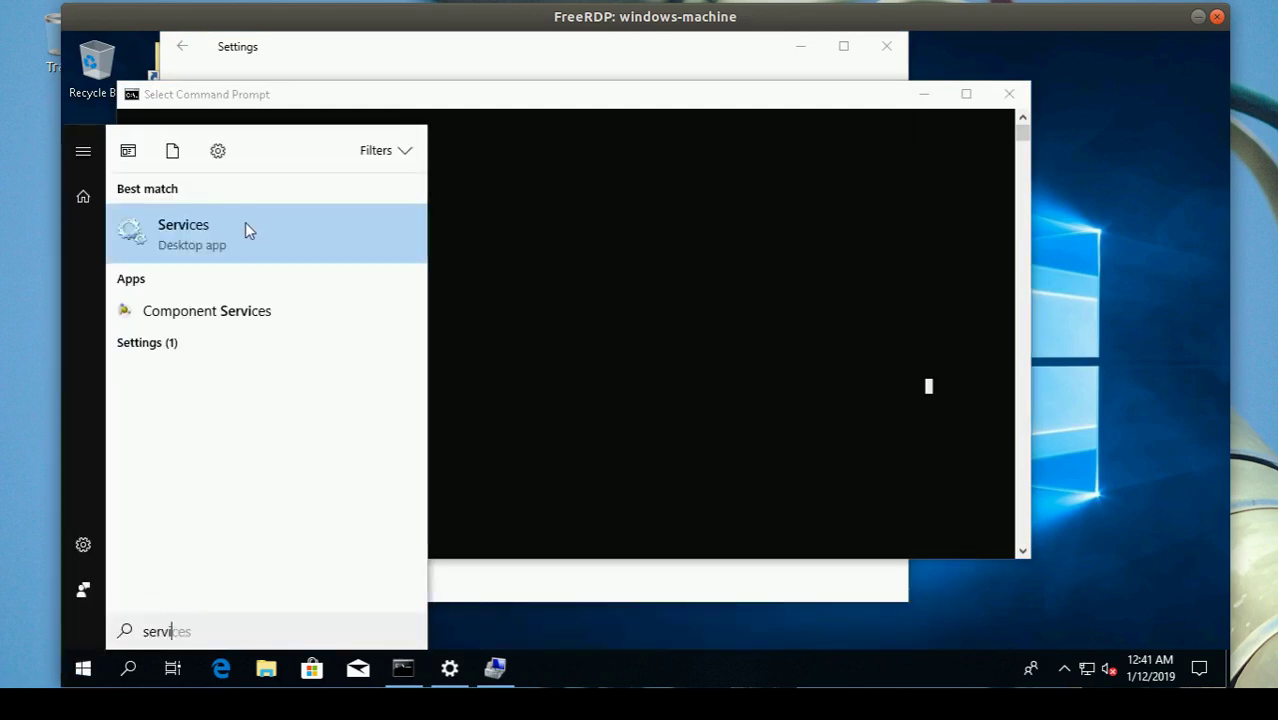
pyautogui.click(241, 238)
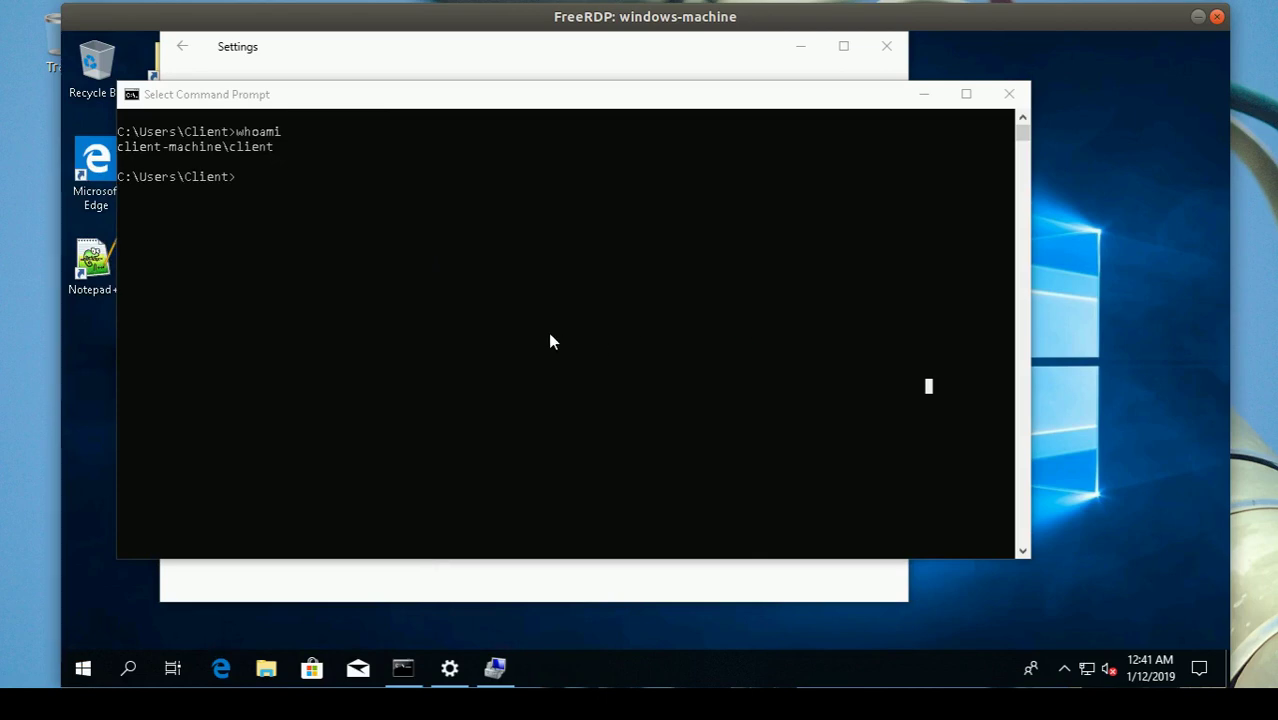
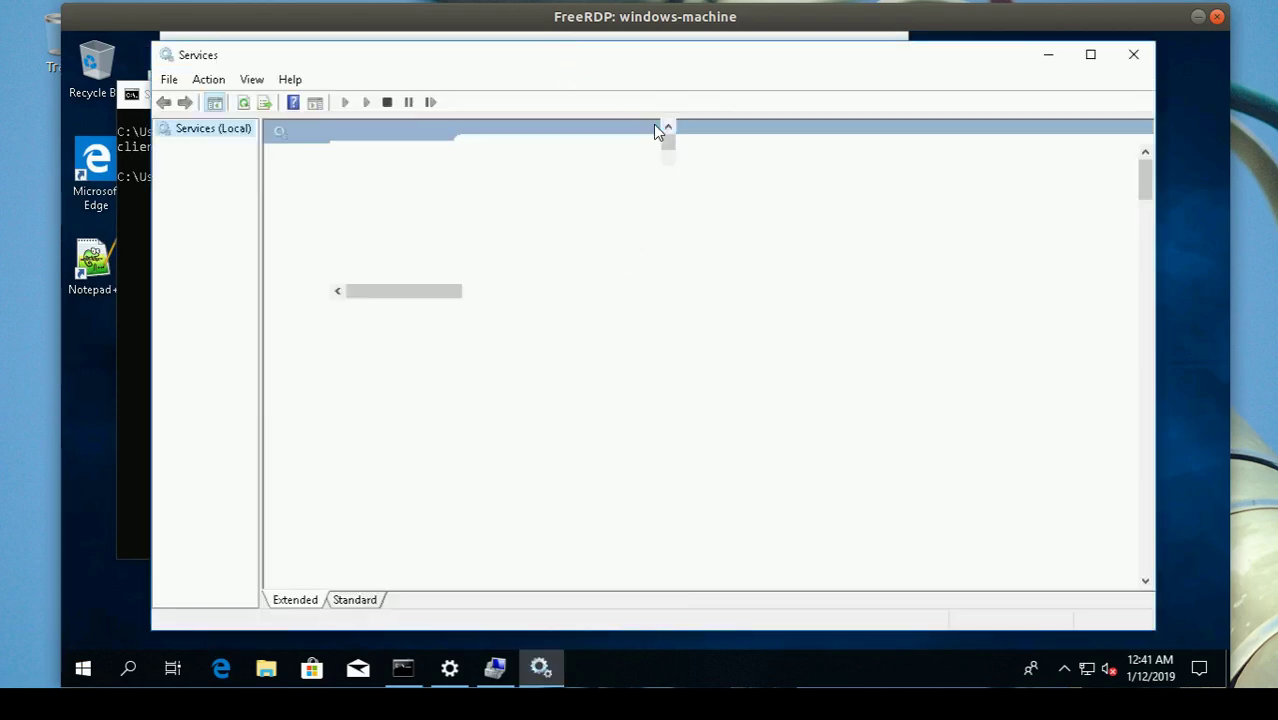
# Select OpenSSH Authentication Agent in Services to see its description, after checking the OpenSSH Server install in Settings.
pyautogui.scroll(-13, 528, 272)
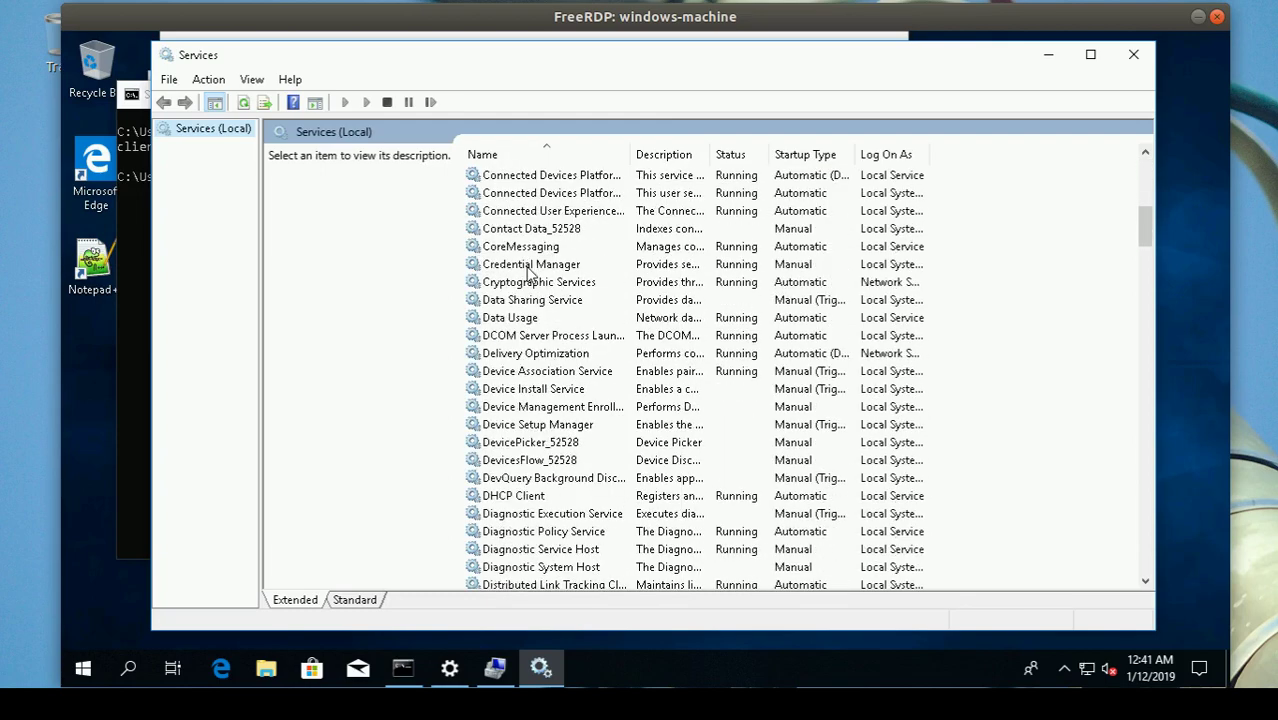
pyautogui.scroll(-10, 528, 272)
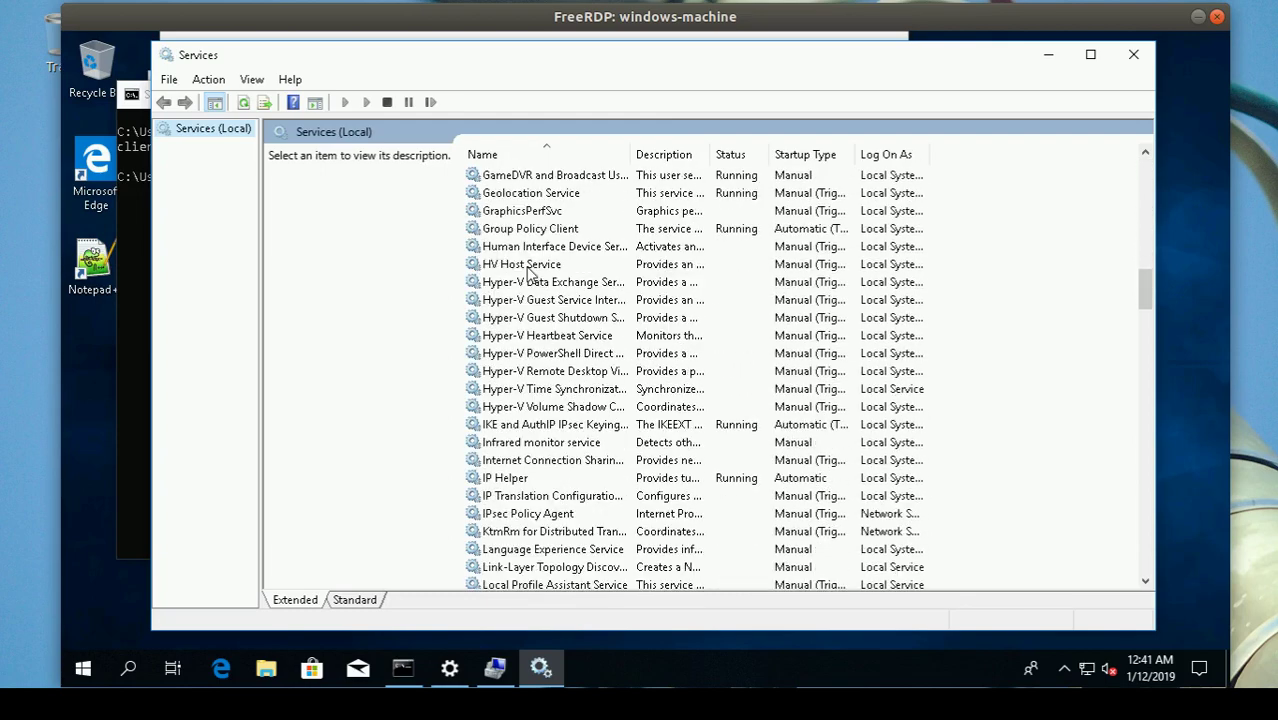
pyautogui.scroll(-10, 528, 272)
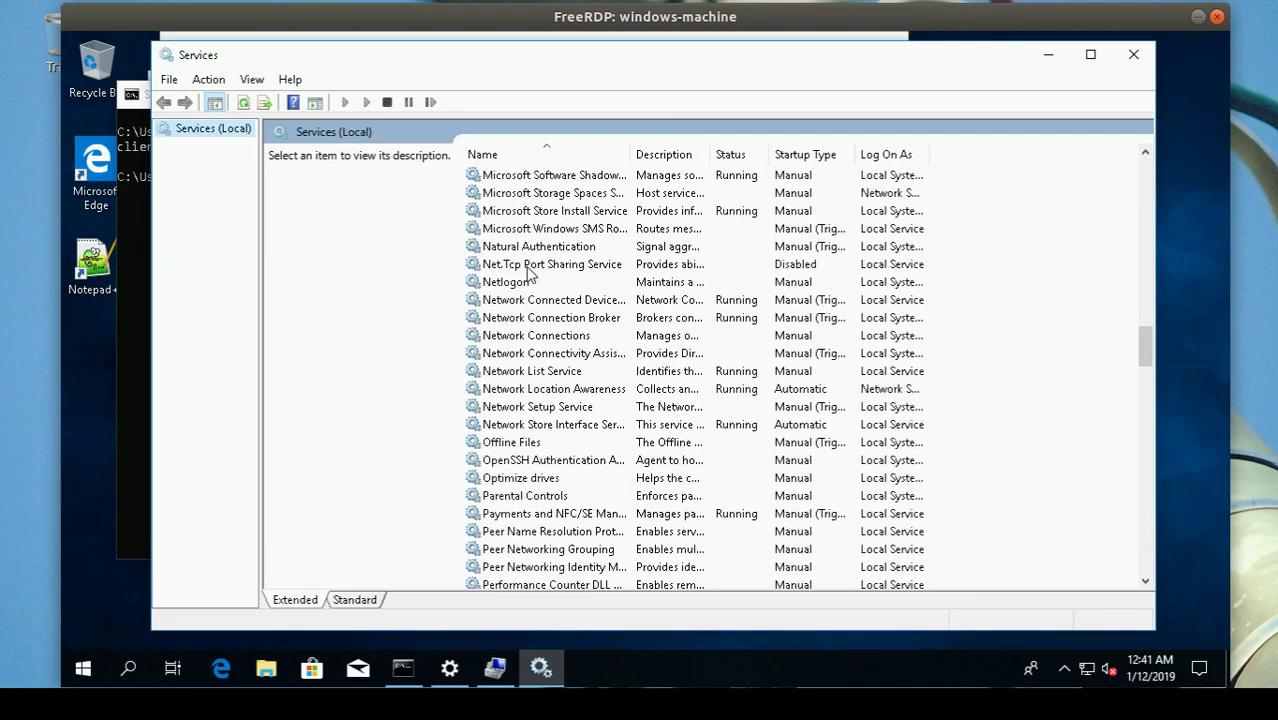
pyautogui.click(557, 462)
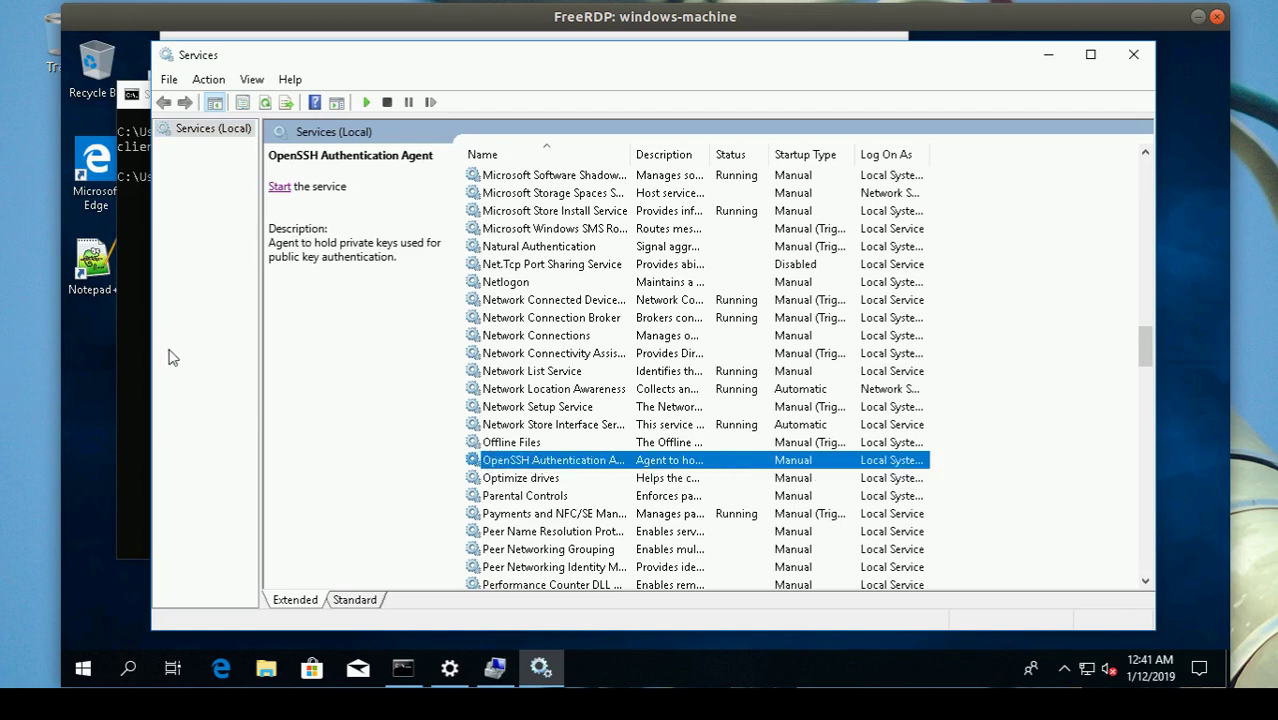
pyautogui.click(365, 35)
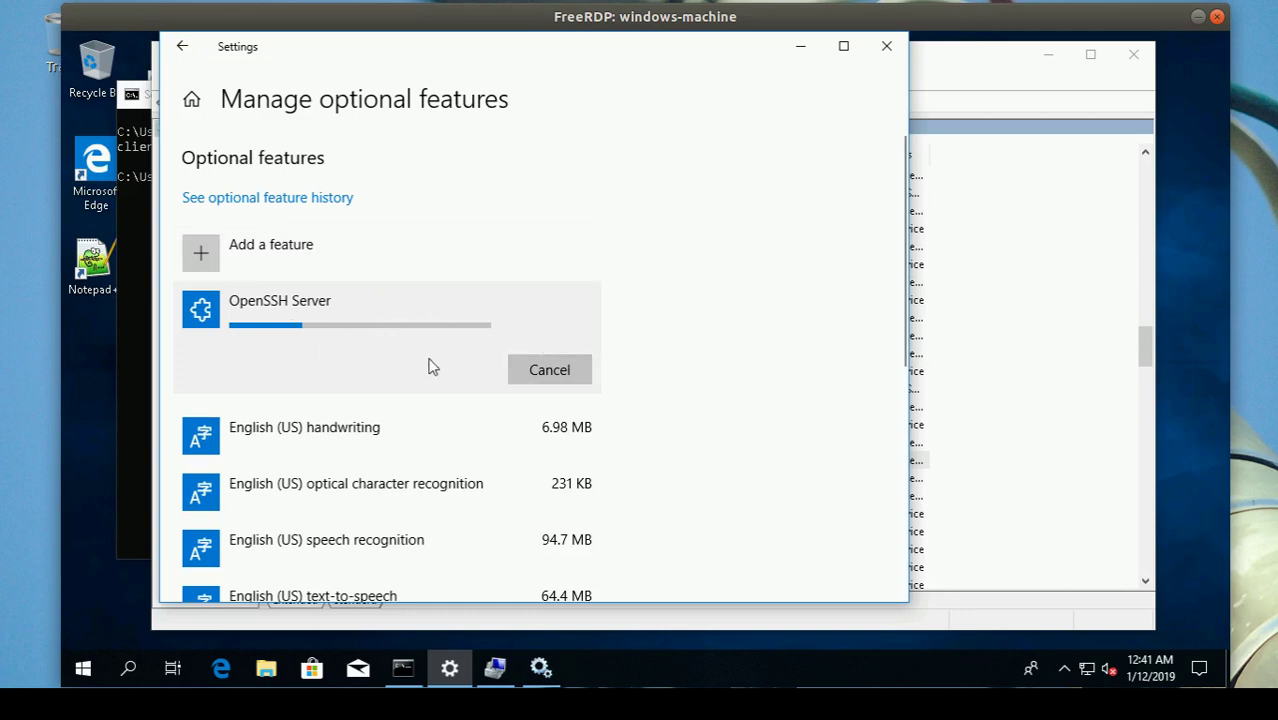
pyautogui.click(986, 88)
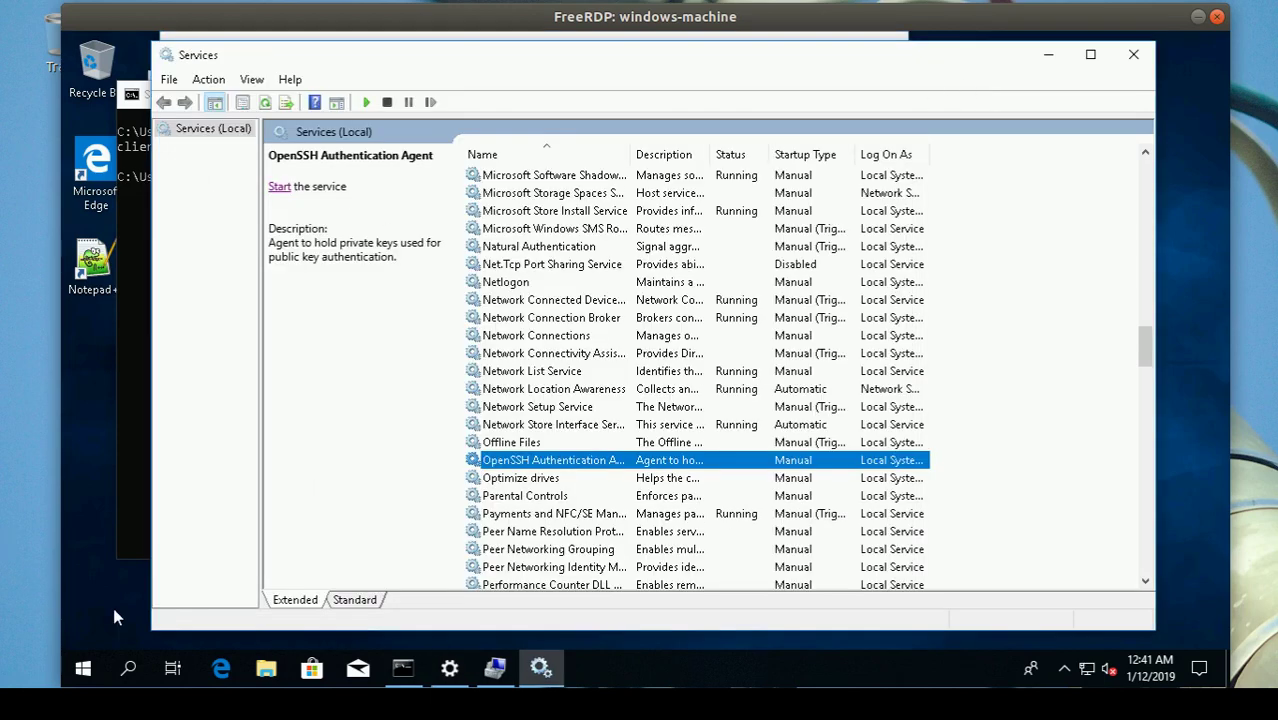
# Launch mmc from the Run dialog with administrator approval, opening an empty Console1 window.
pyautogui.click(90, 667)
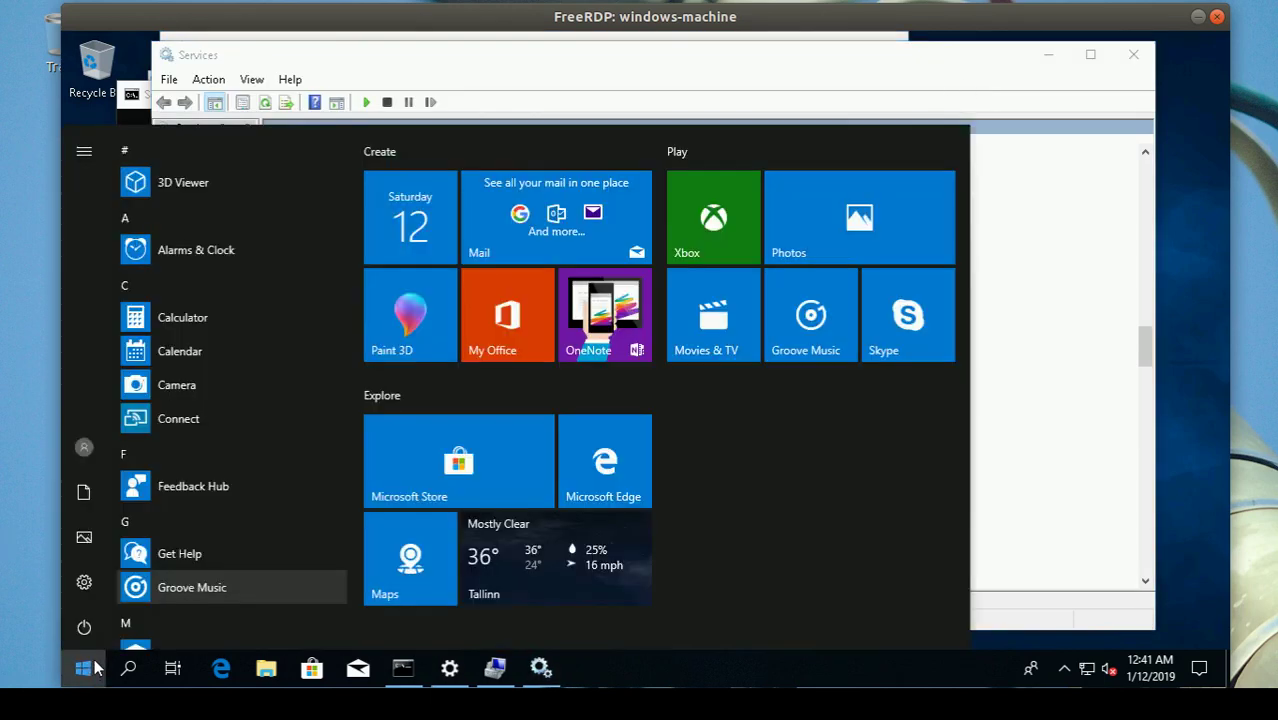
pyautogui.write('run')
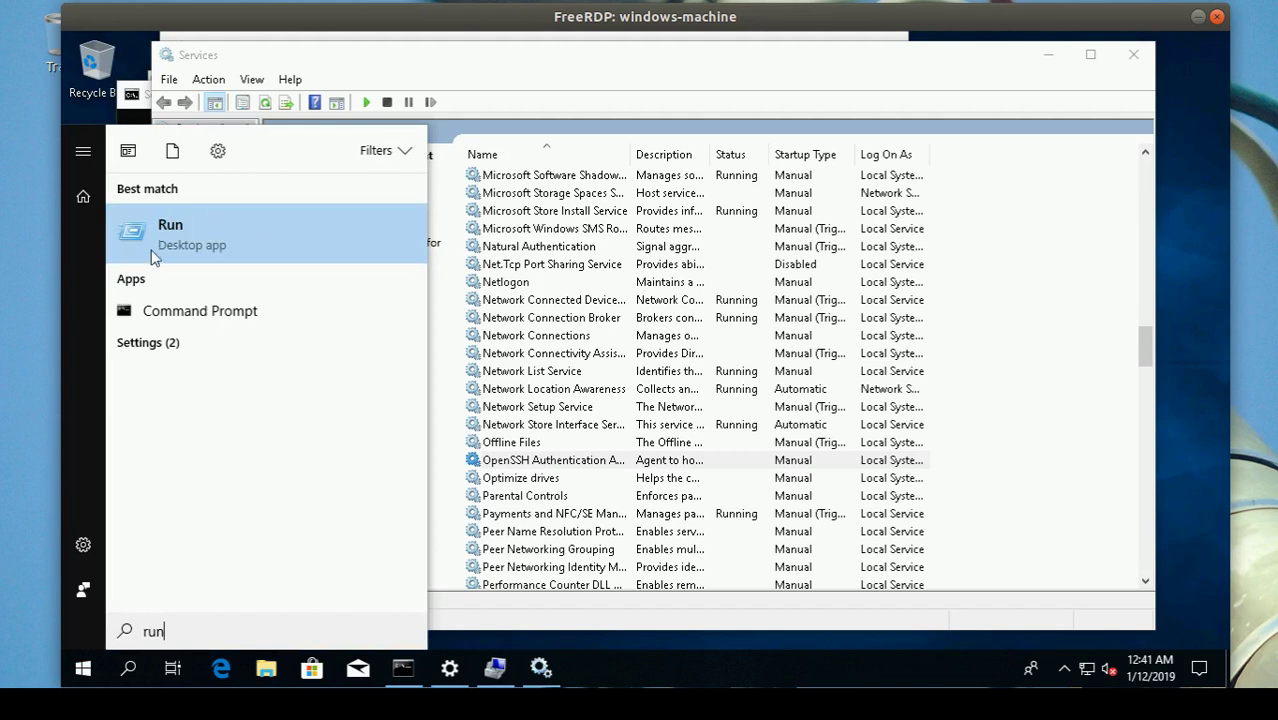
pyautogui.click(157, 251)
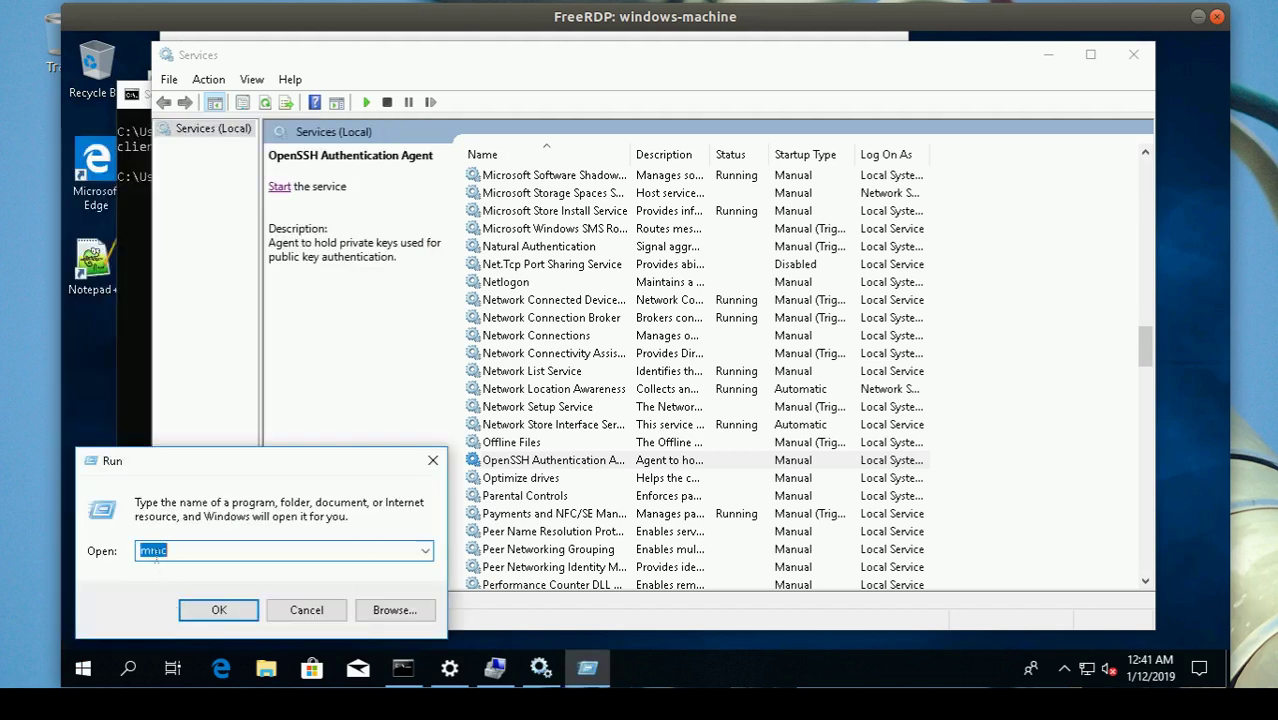
pyautogui.click(217, 609)
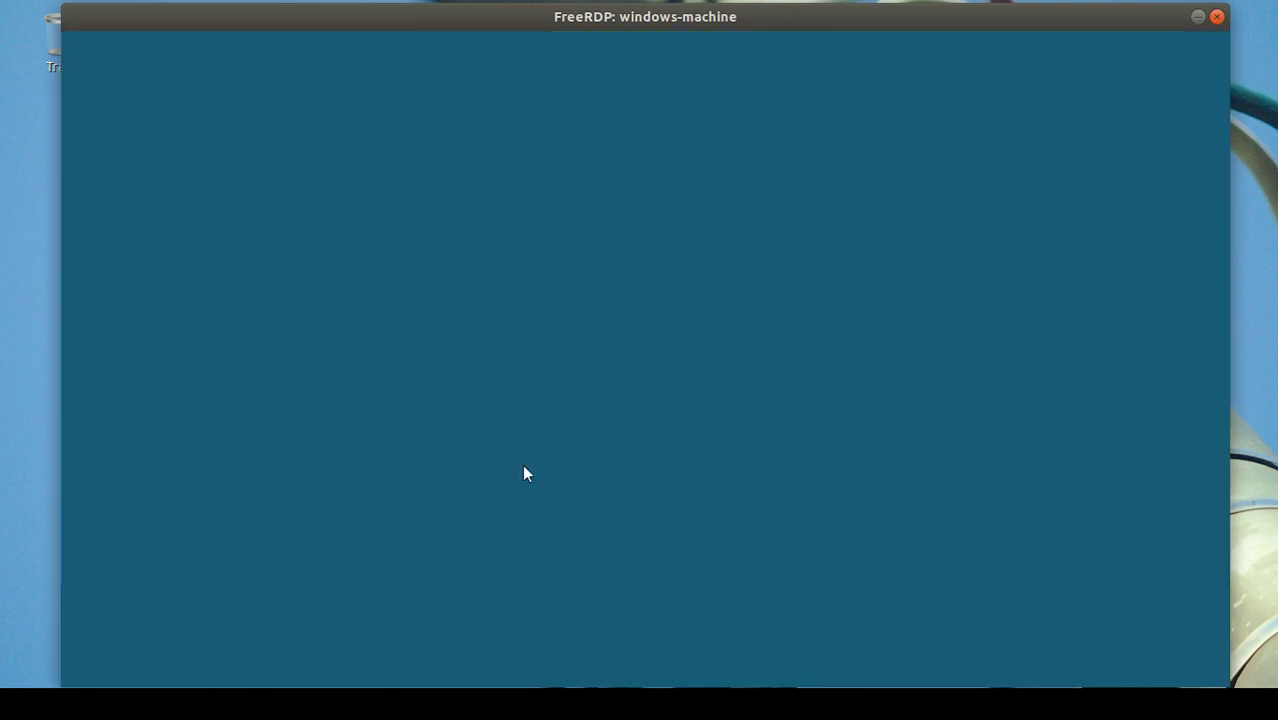
pyautogui.click(557, 465)
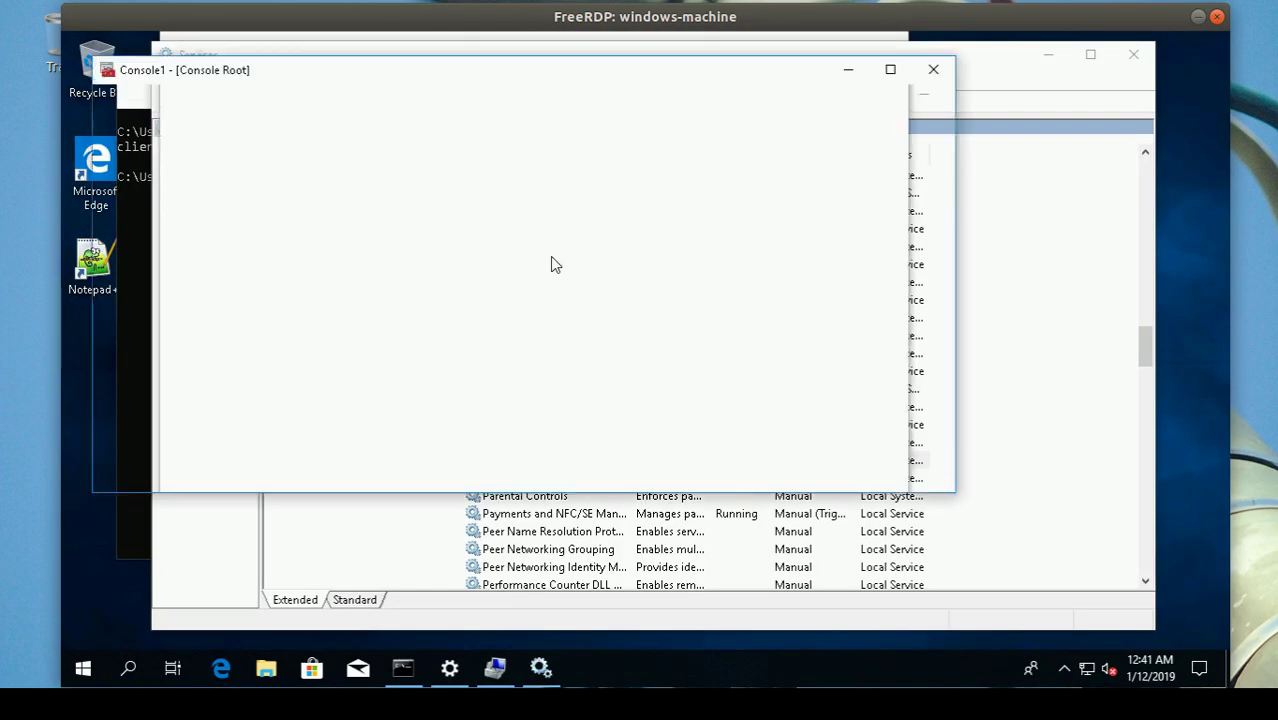
pyautogui.moveTo(357, 75); pyautogui.dragTo(519, 113)
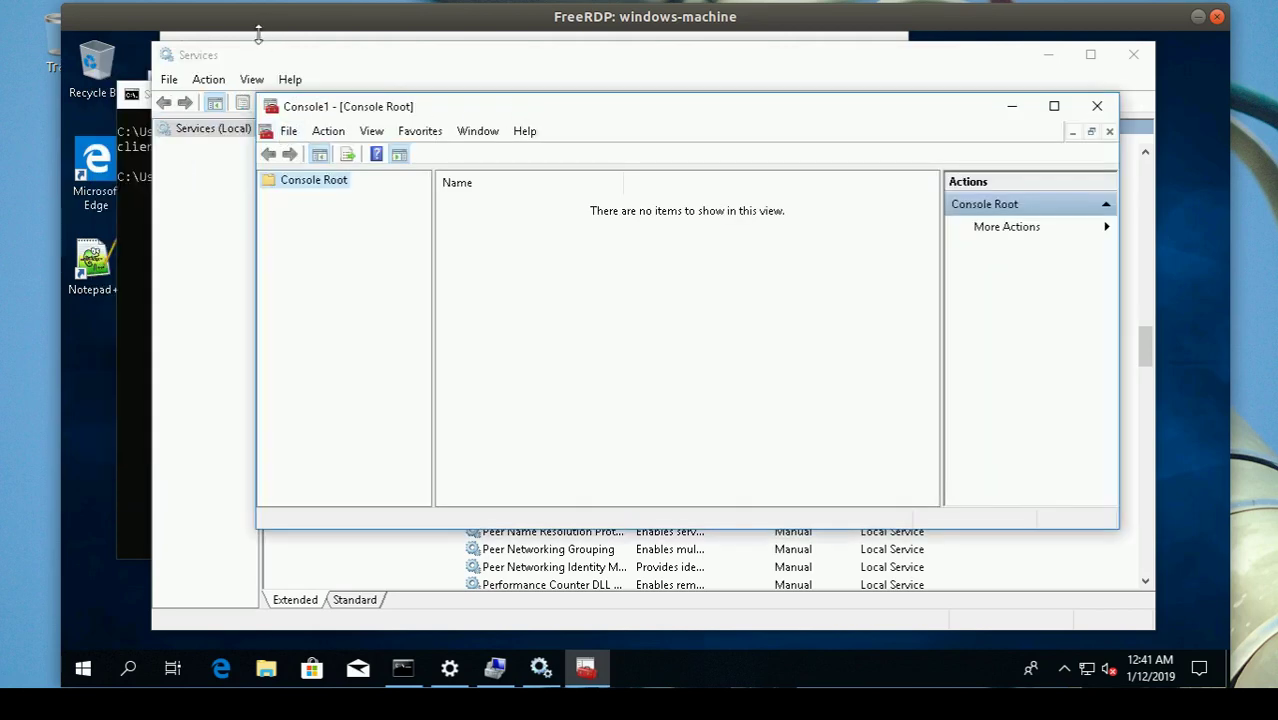
# Add the Computer Management snap-in for the local computer to Console1.
pyautogui.click(492, 678)
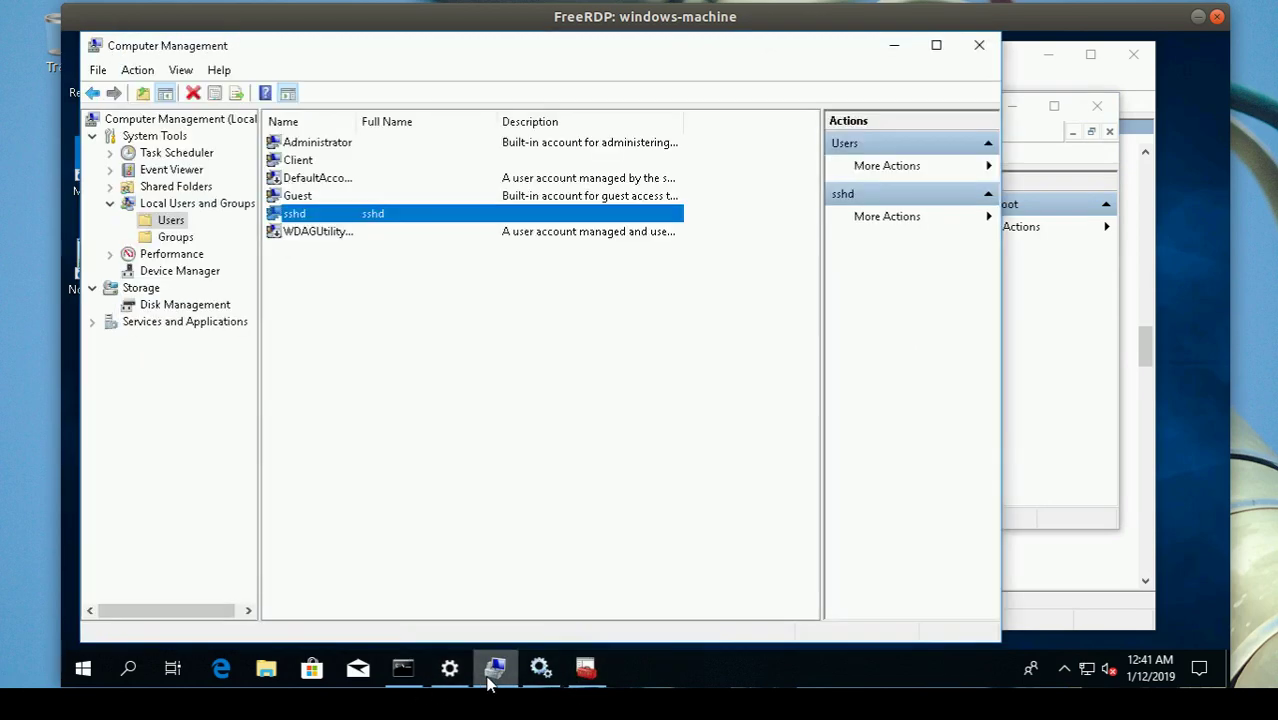
pyautogui.click(585, 668)
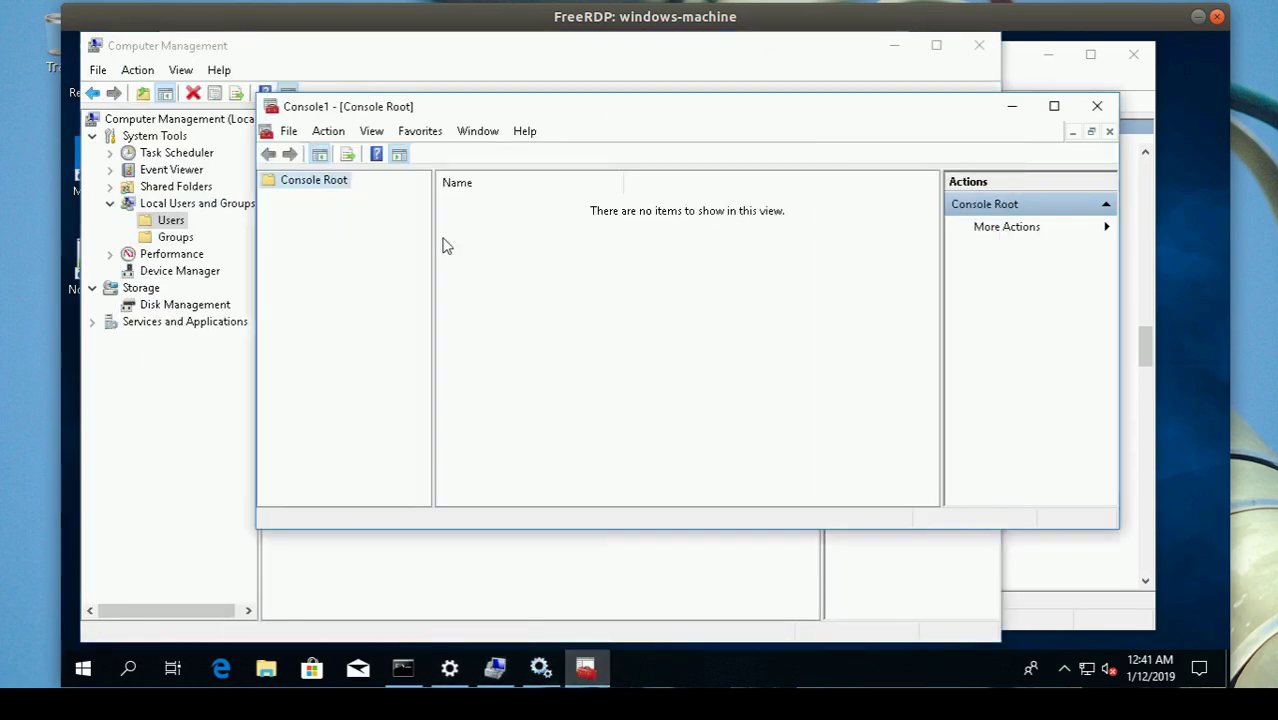
pyautogui.click(290, 134)
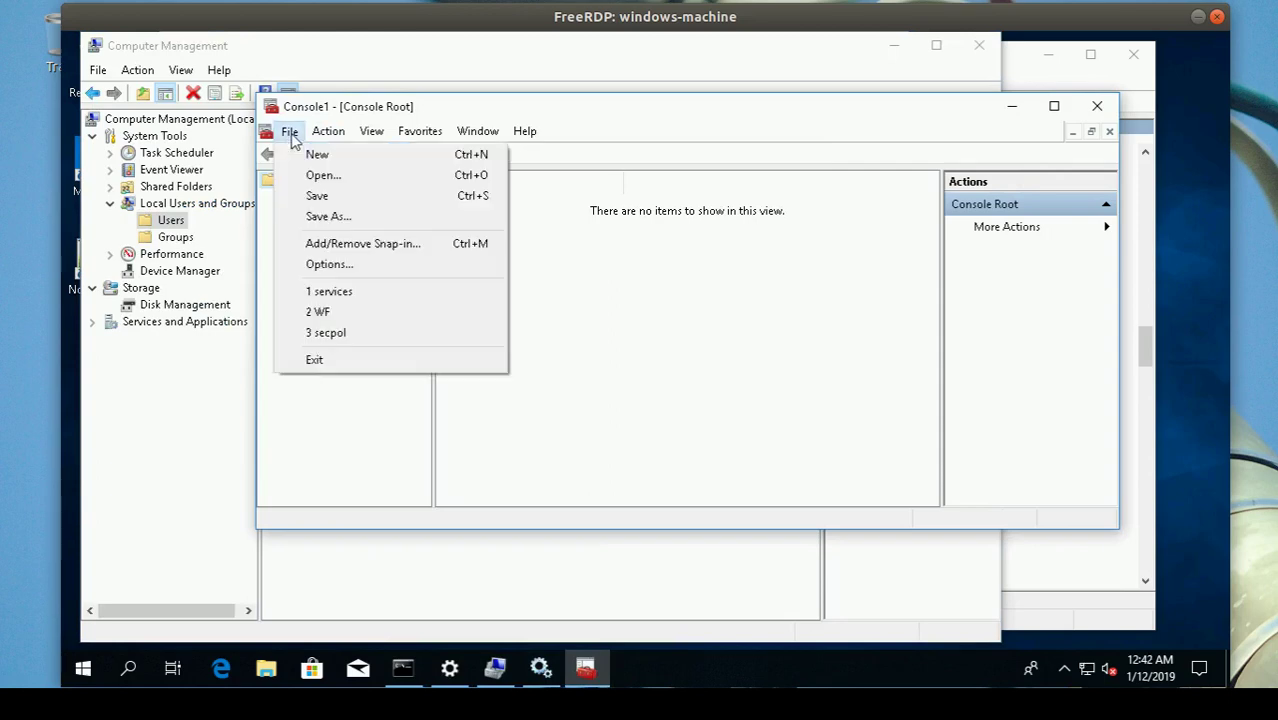
pyautogui.click(333, 246)
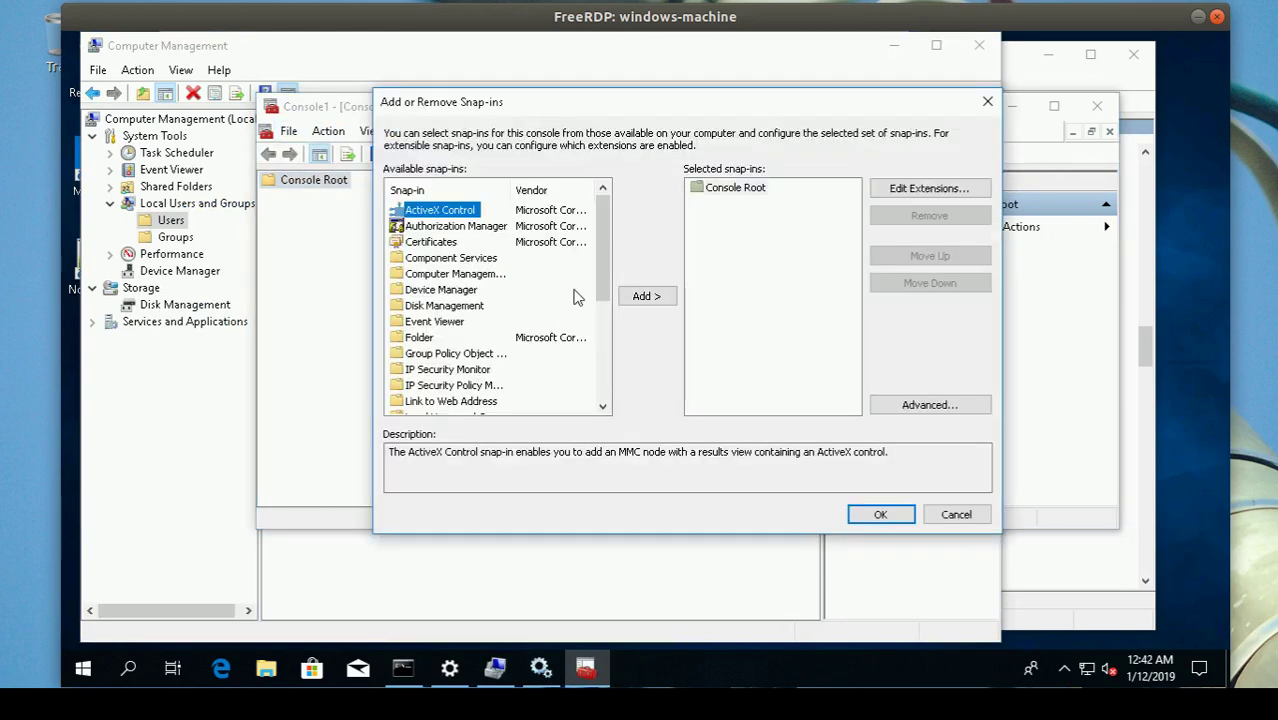
pyautogui.click(464, 275)
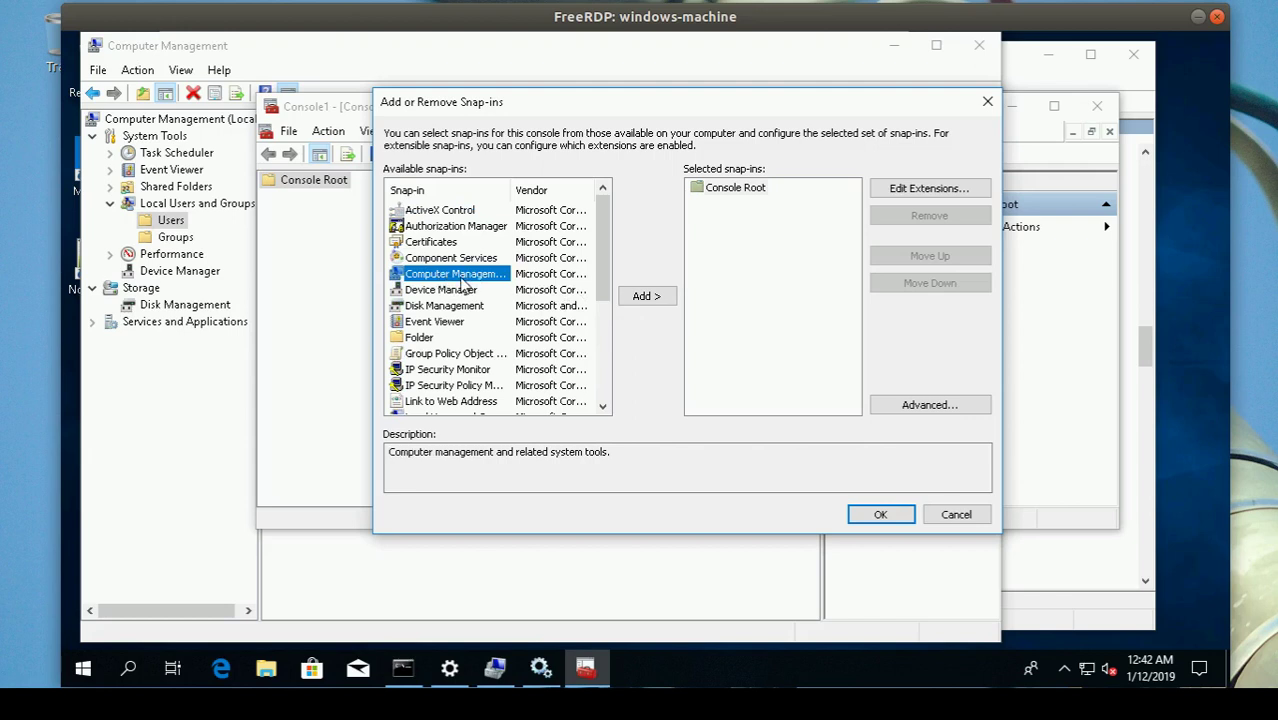
pyautogui.click(660, 297)
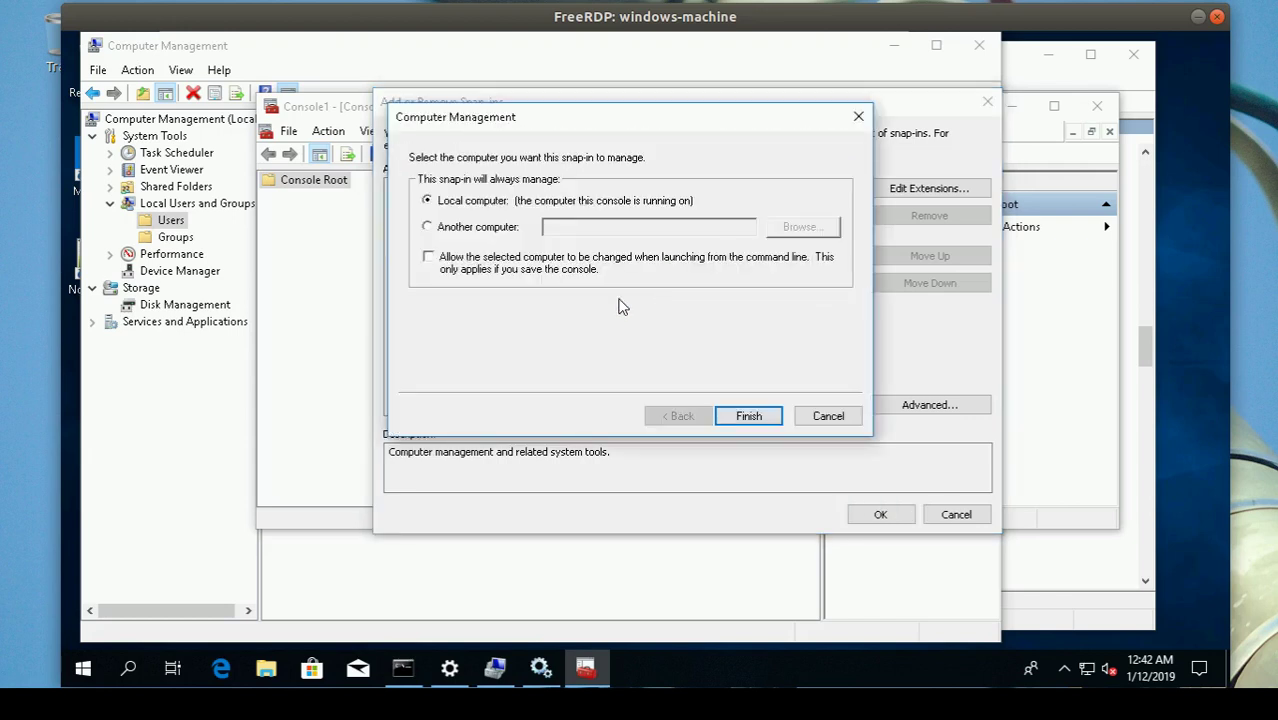
pyautogui.click(770, 417)
pyautogui.click(875, 518)
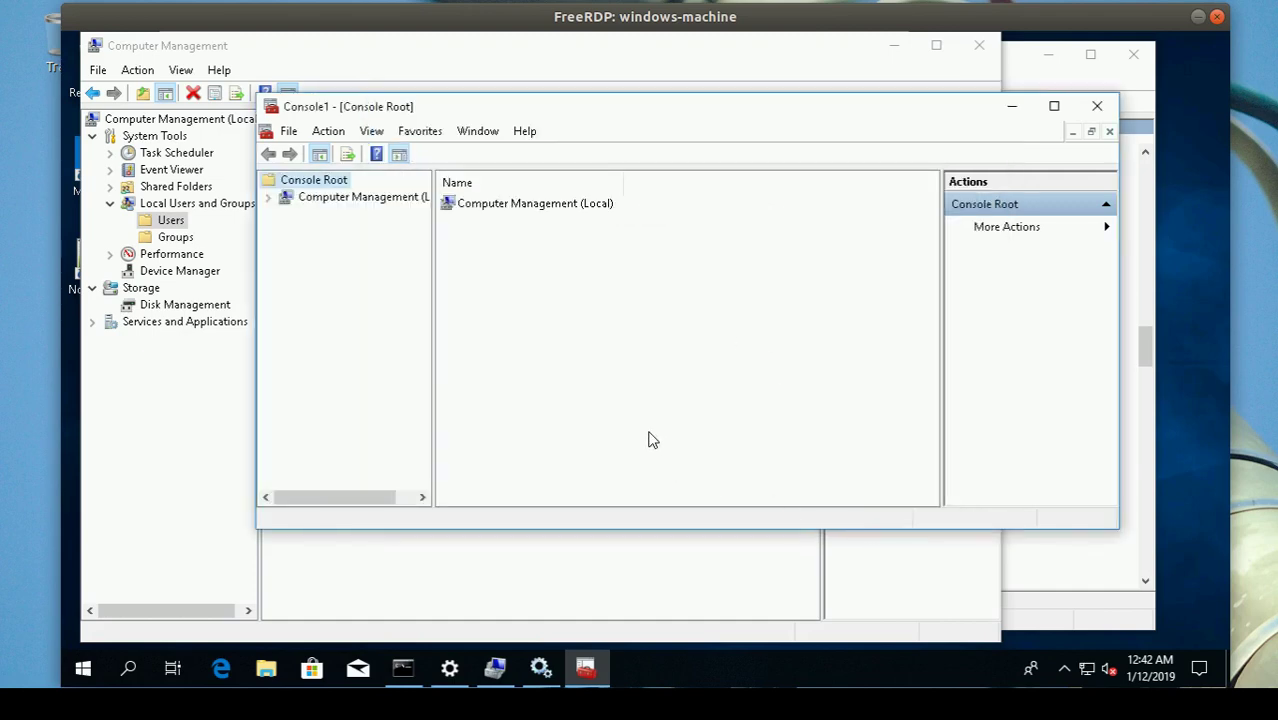
# Expand Local Users and Groups > Users to confirm sshd is listed, then close the console.
pyautogui.doubleClick(465, 205)
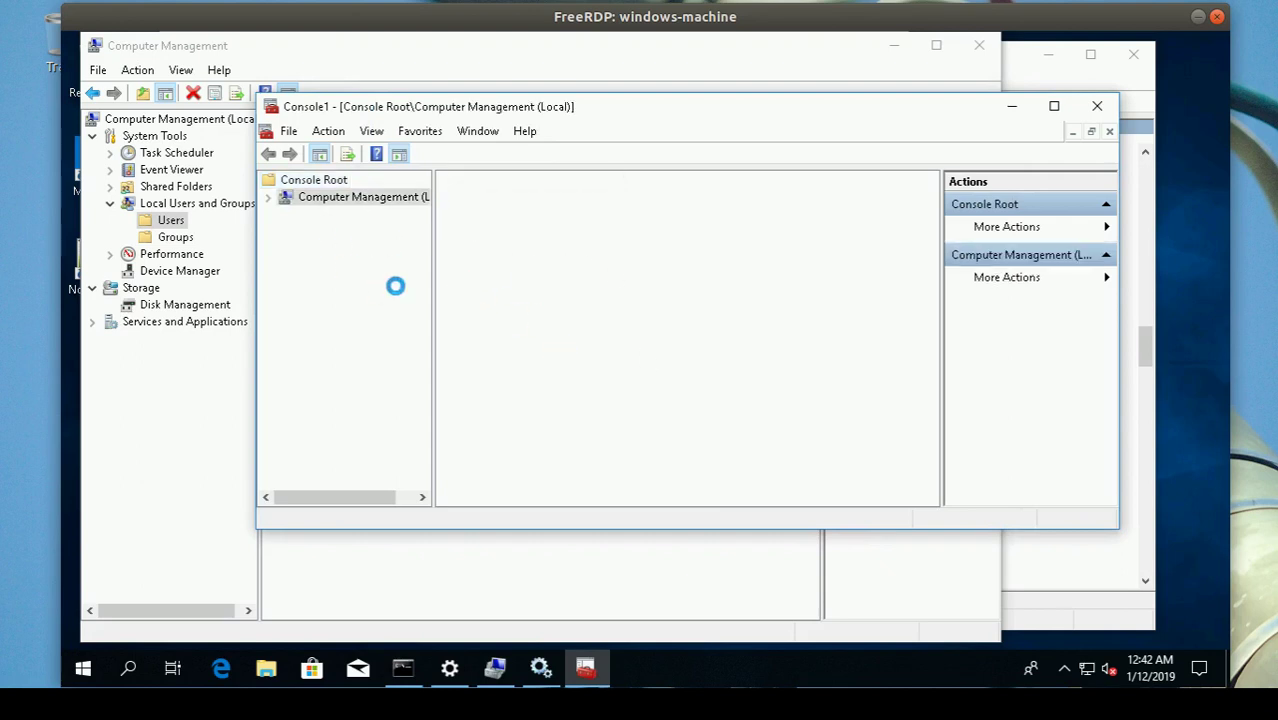
pyautogui.click(270, 198)
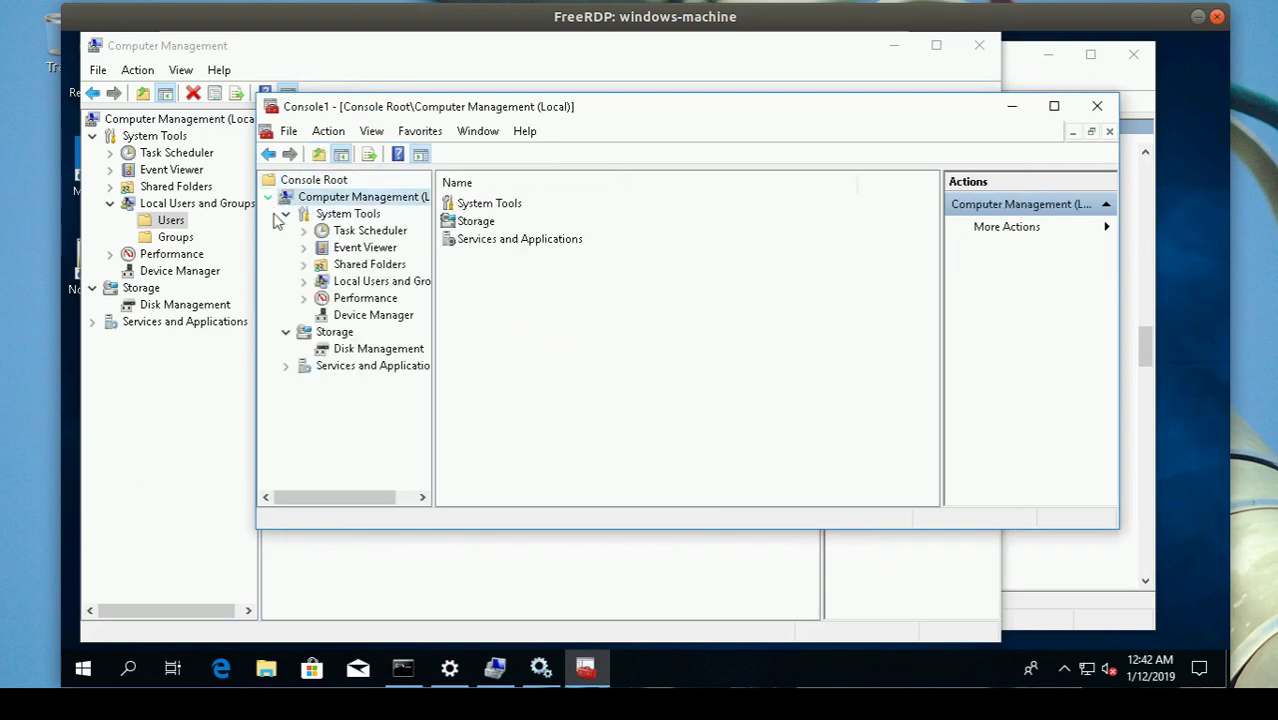
pyautogui.click(302, 283)
pyautogui.click(368, 302)
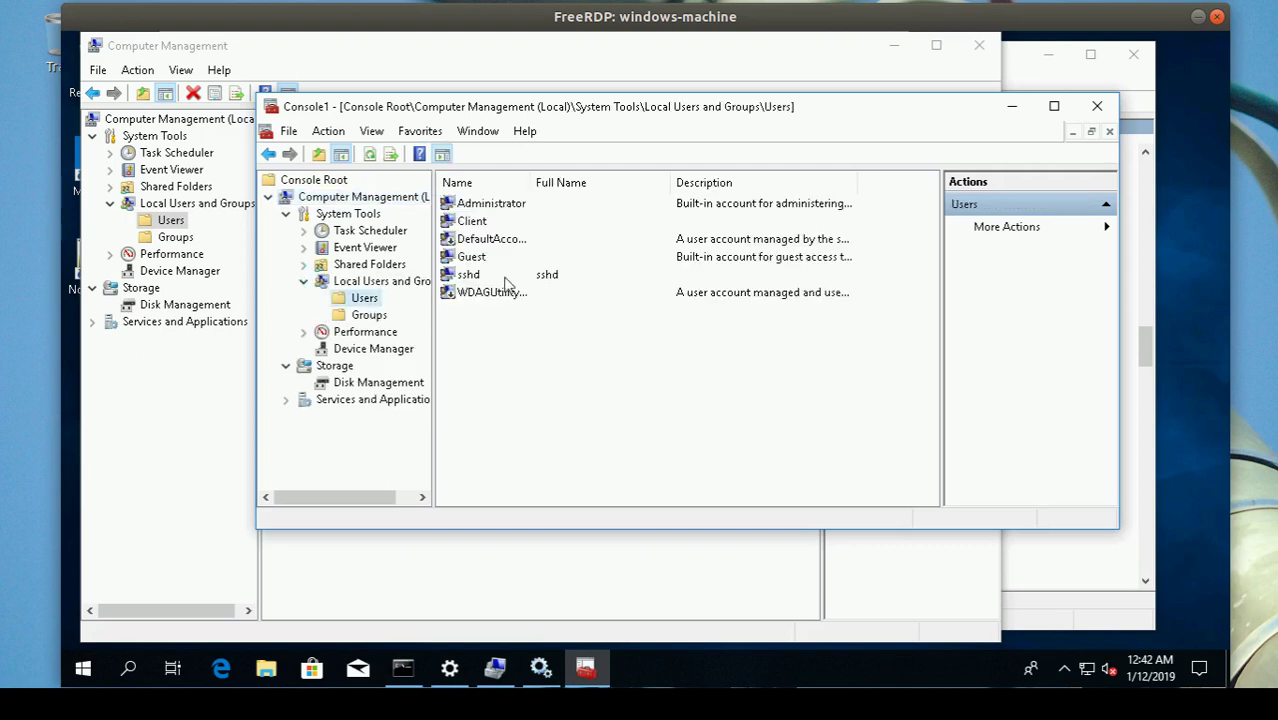
pyautogui.click(1104, 106)
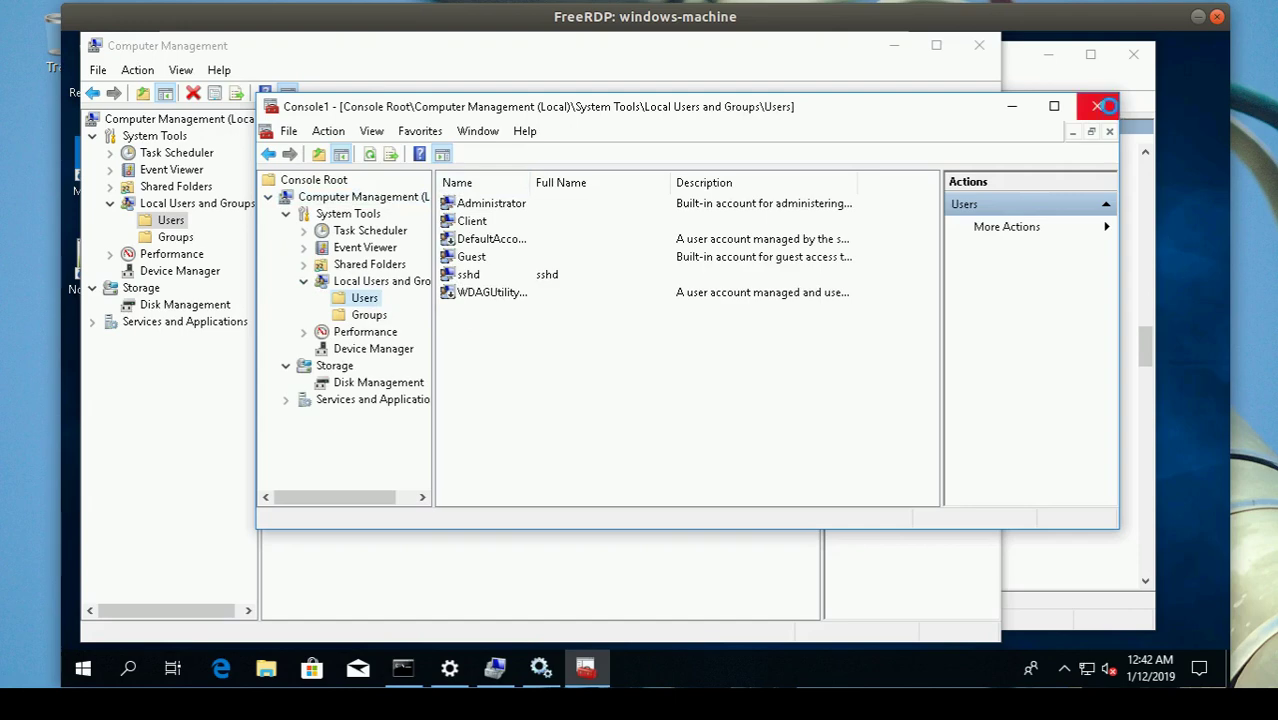
# Close Console1 without saving, minimize Computer Management, close Settings, and check the OpenSSH service row.
pyautogui.click(690, 362)
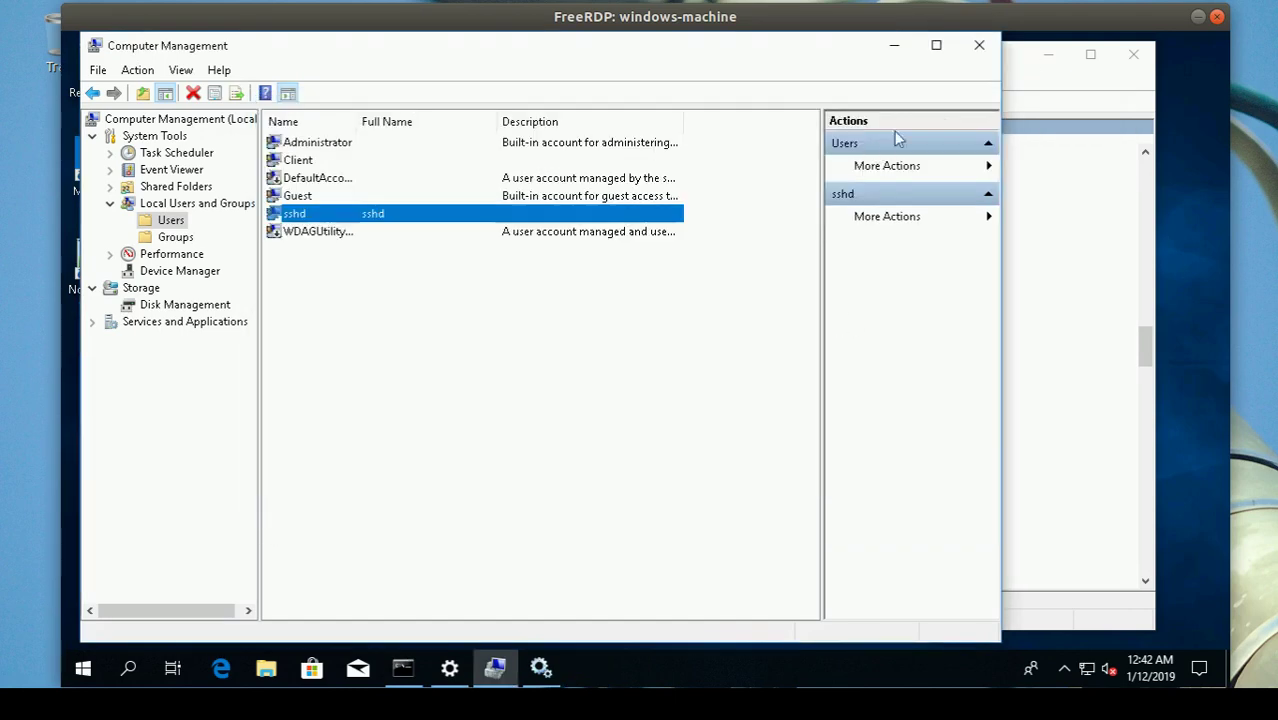
pyautogui.click(893, 46)
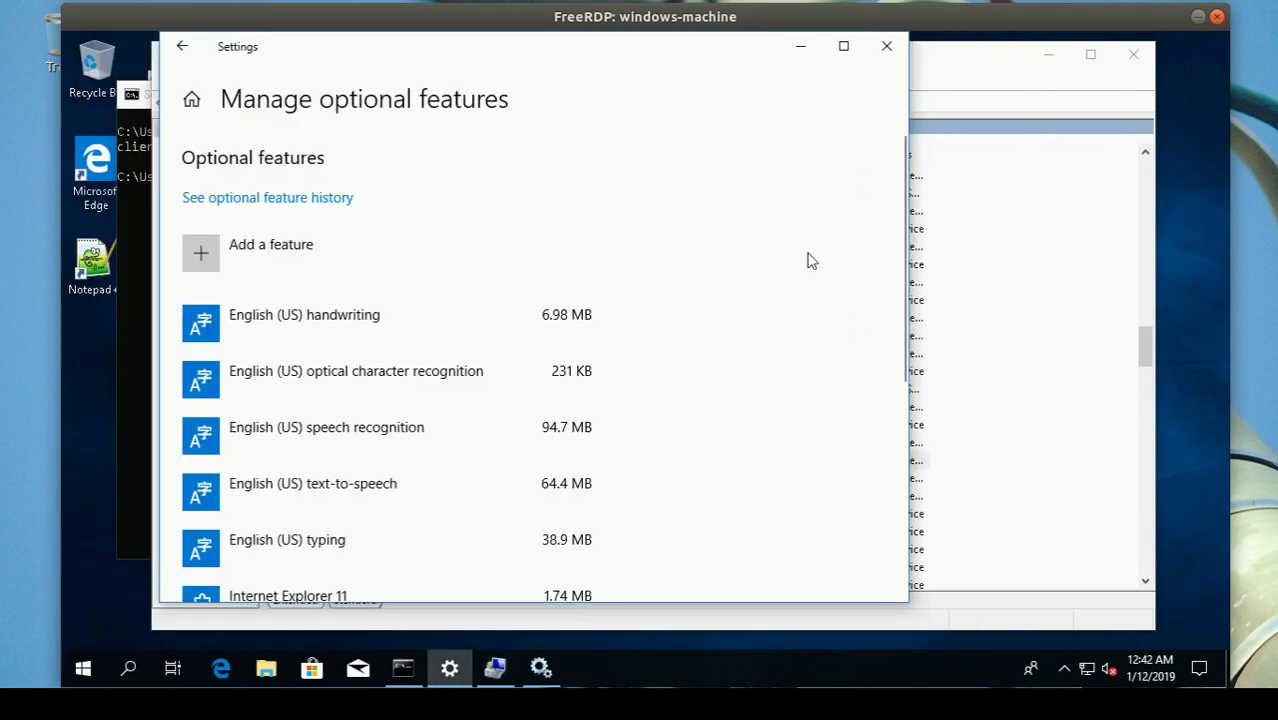
pyautogui.click(886, 46)
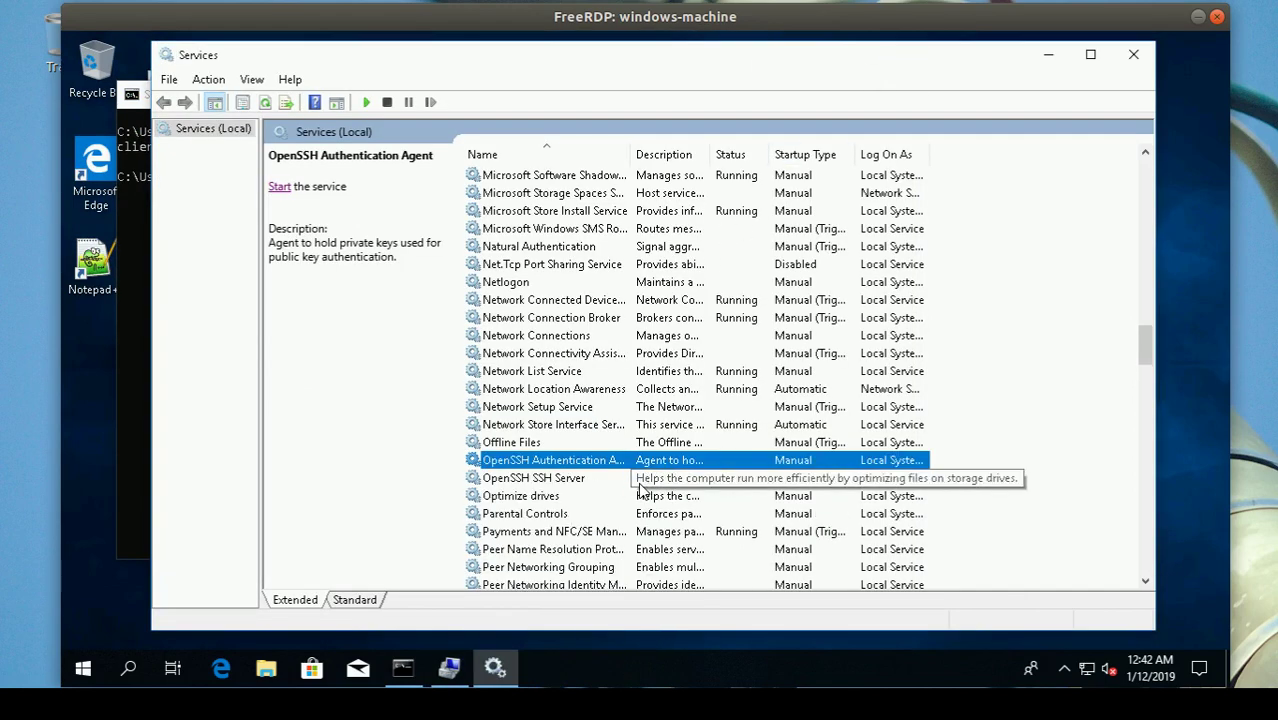
pyautogui.rightClick(533, 470)
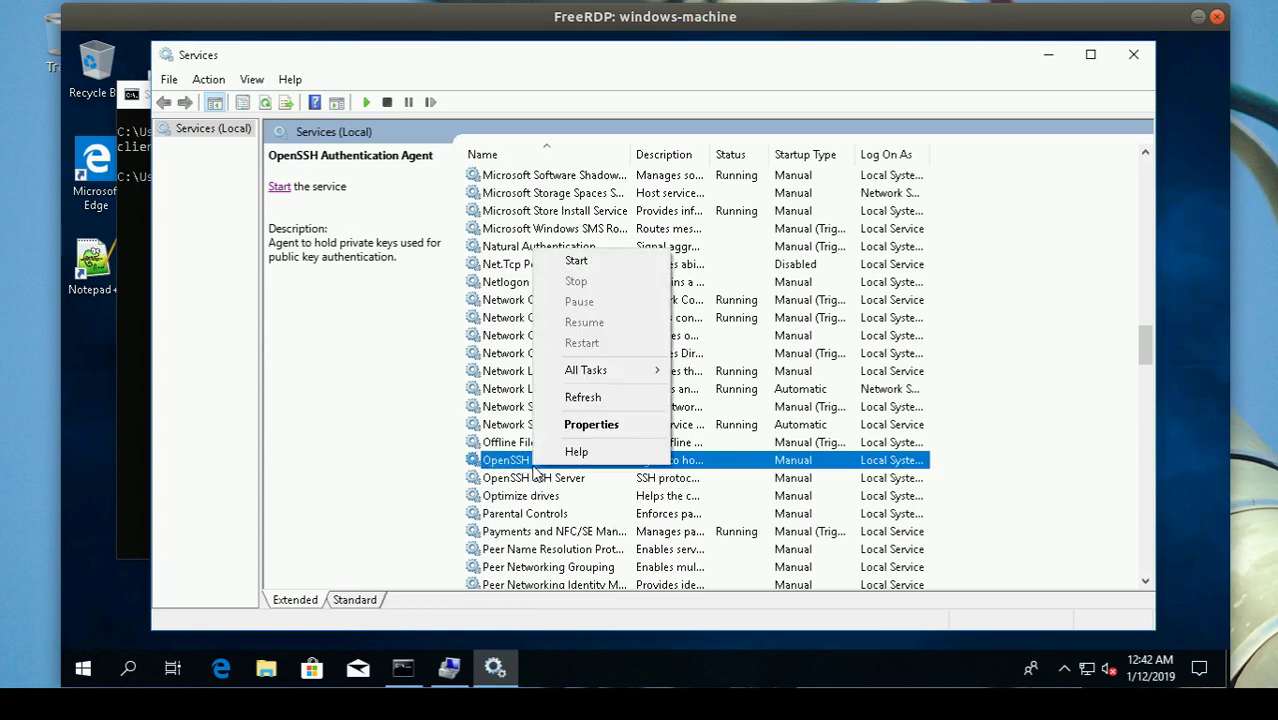
pyautogui.click(140, 426)
# Run ssh in Command Prompt to test whether the client command works.
pyautogui.click(140, 431)
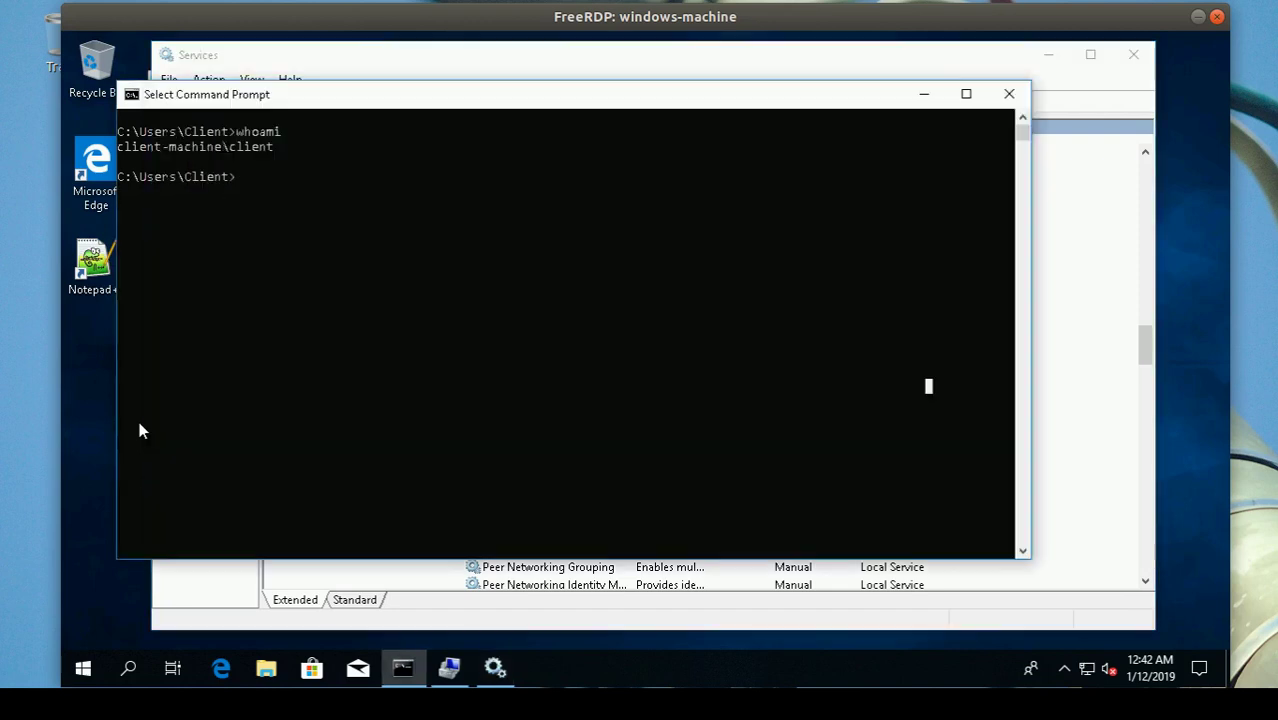
pyautogui.write('ssh')
pyautogui.press('Return')
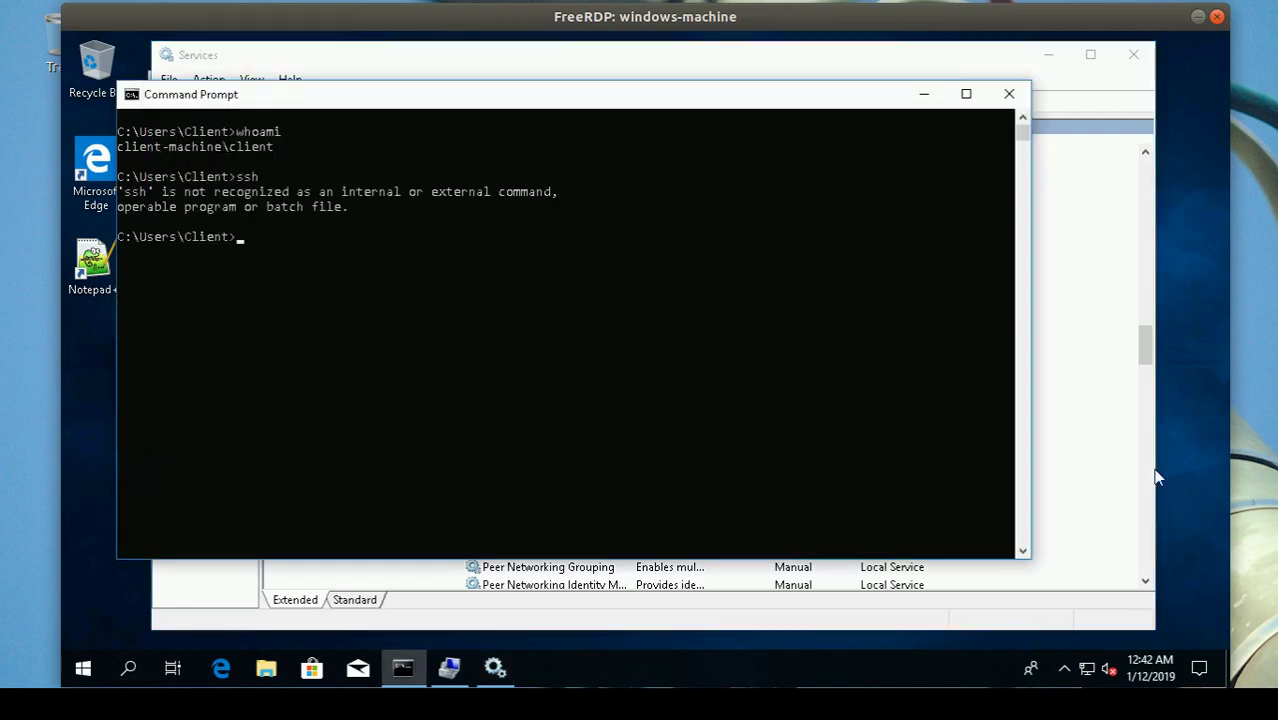
# Start the OpenSSH Authentication Agent and OpenSSH SSH Server services.
pyautogui.click(1093, 446)
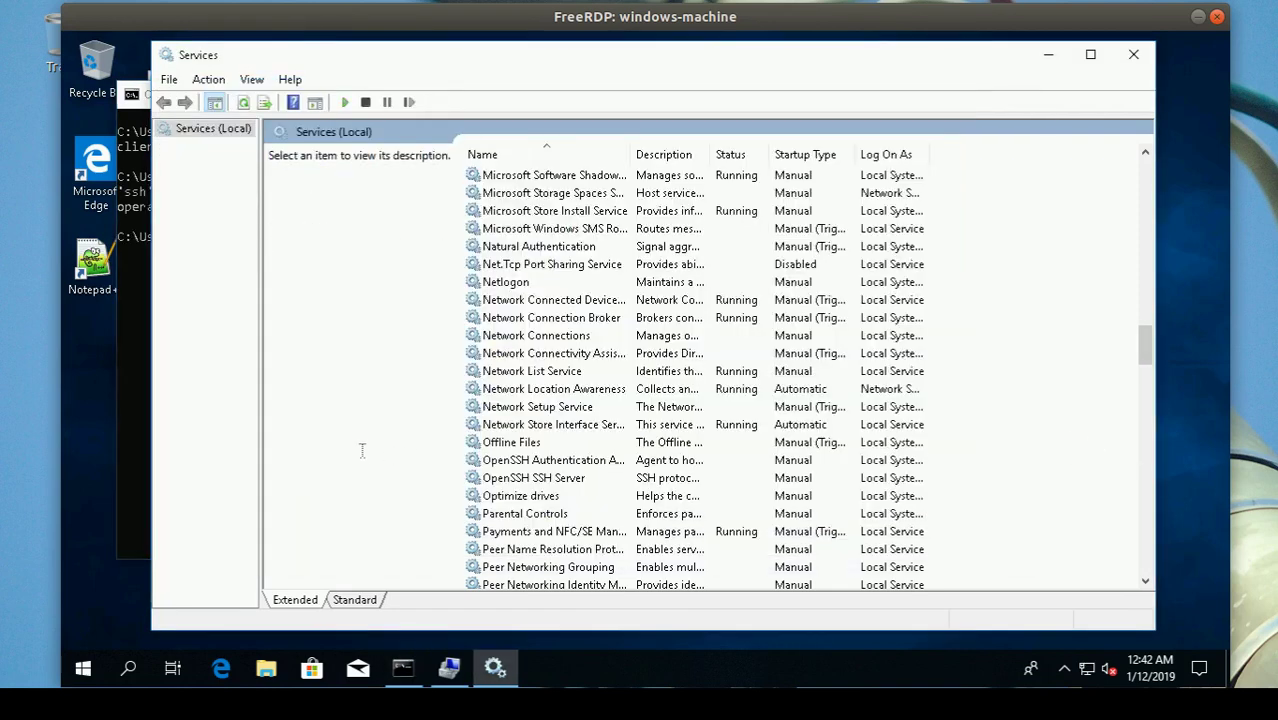
pyautogui.rightClick(530, 467)
pyautogui.click(578, 256)
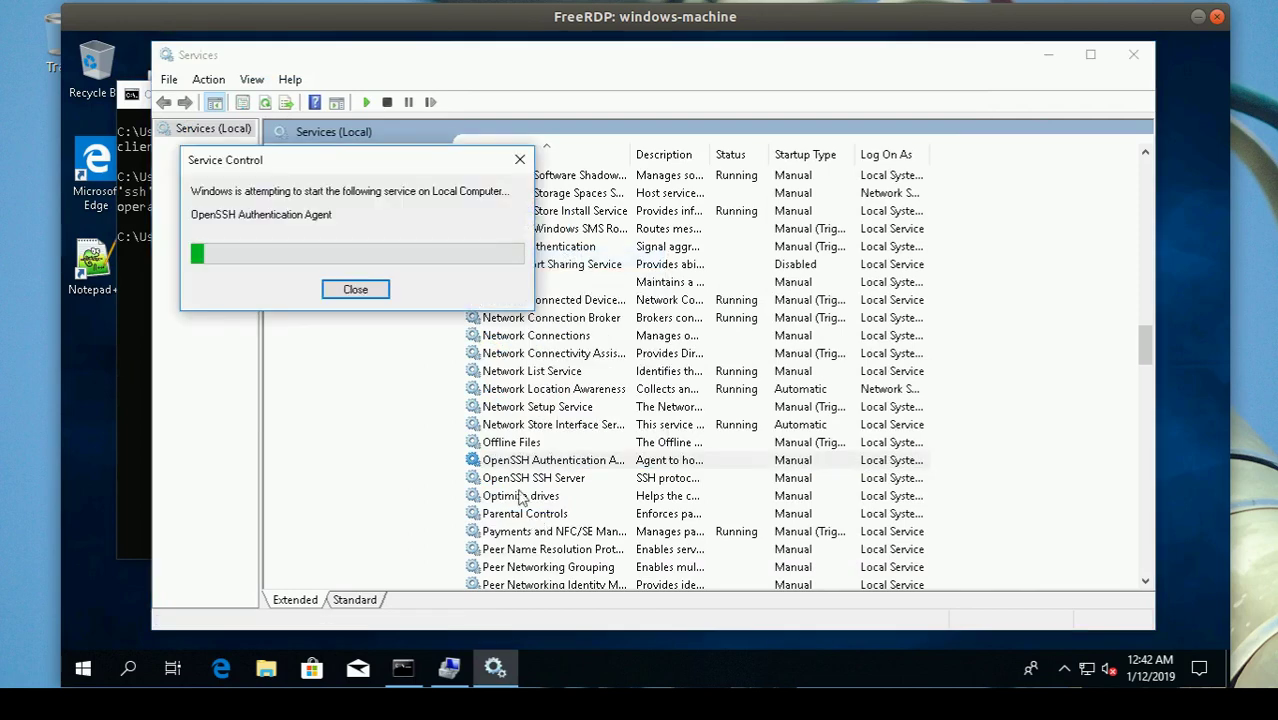
pyautogui.rightClick(540, 478)
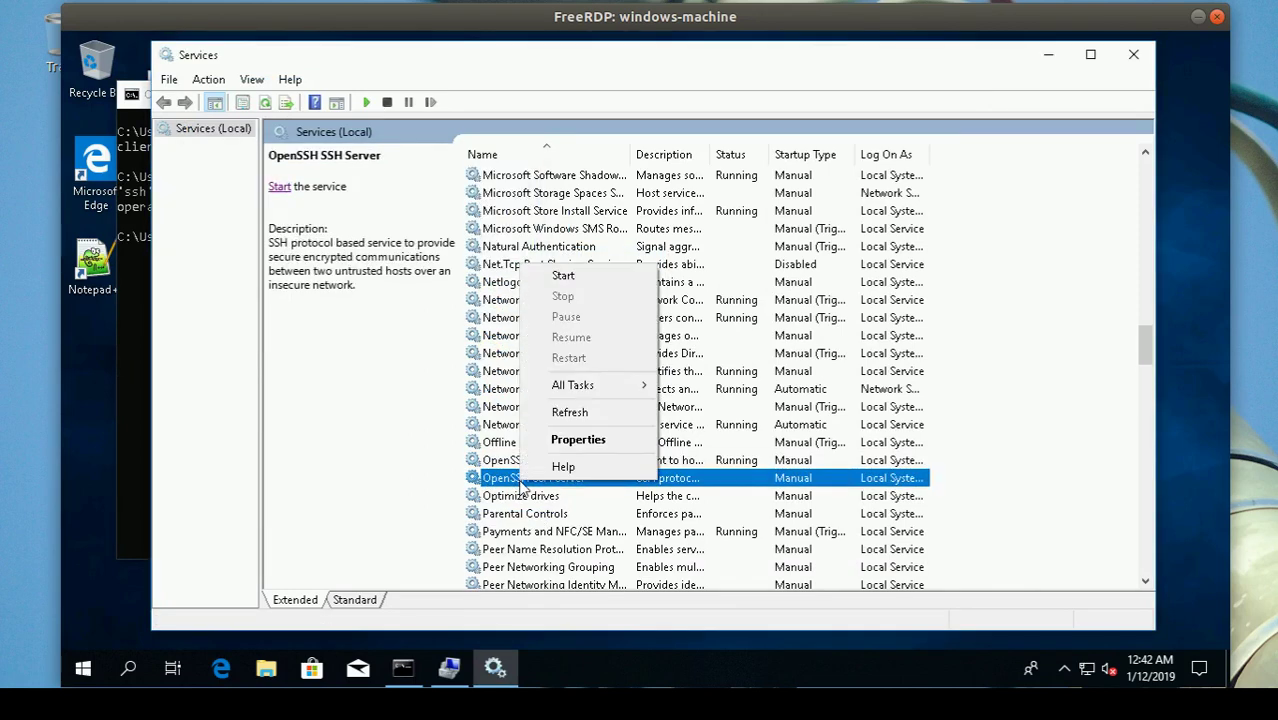
pyautogui.click(564, 276)
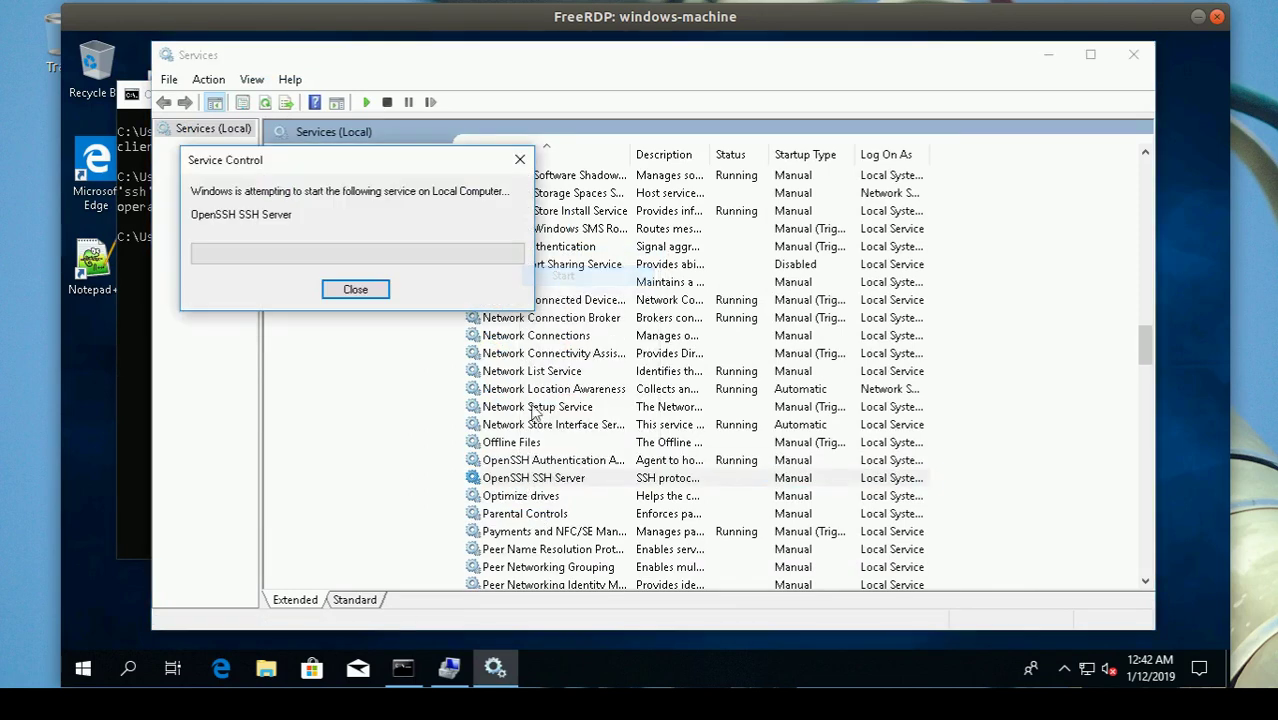
# Retest ssh in the current Command Prompt, exit it, and retest in a fresh one.
pyautogui.click(146, 377)
pyautogui.write('ssh')
pyautogui.press('Return')
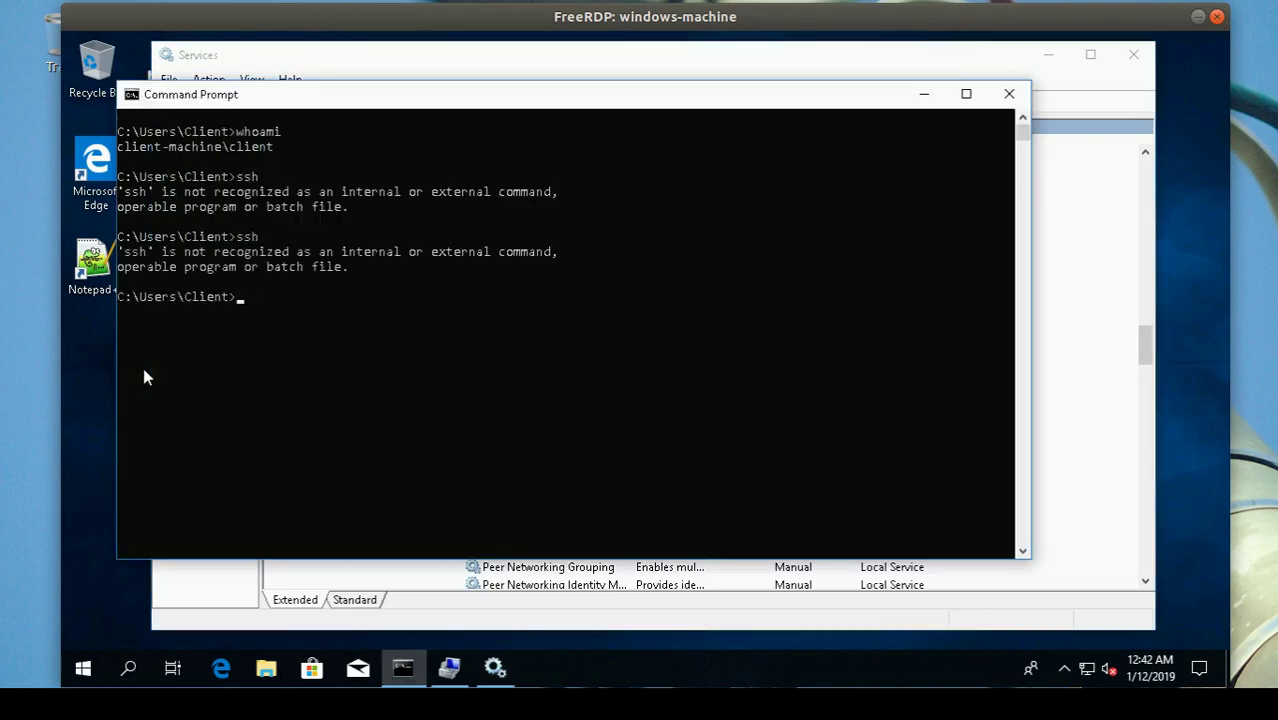
pyautogui.write('exit')
pyautogui.press('Return')
pyautogui.click(403, 668)
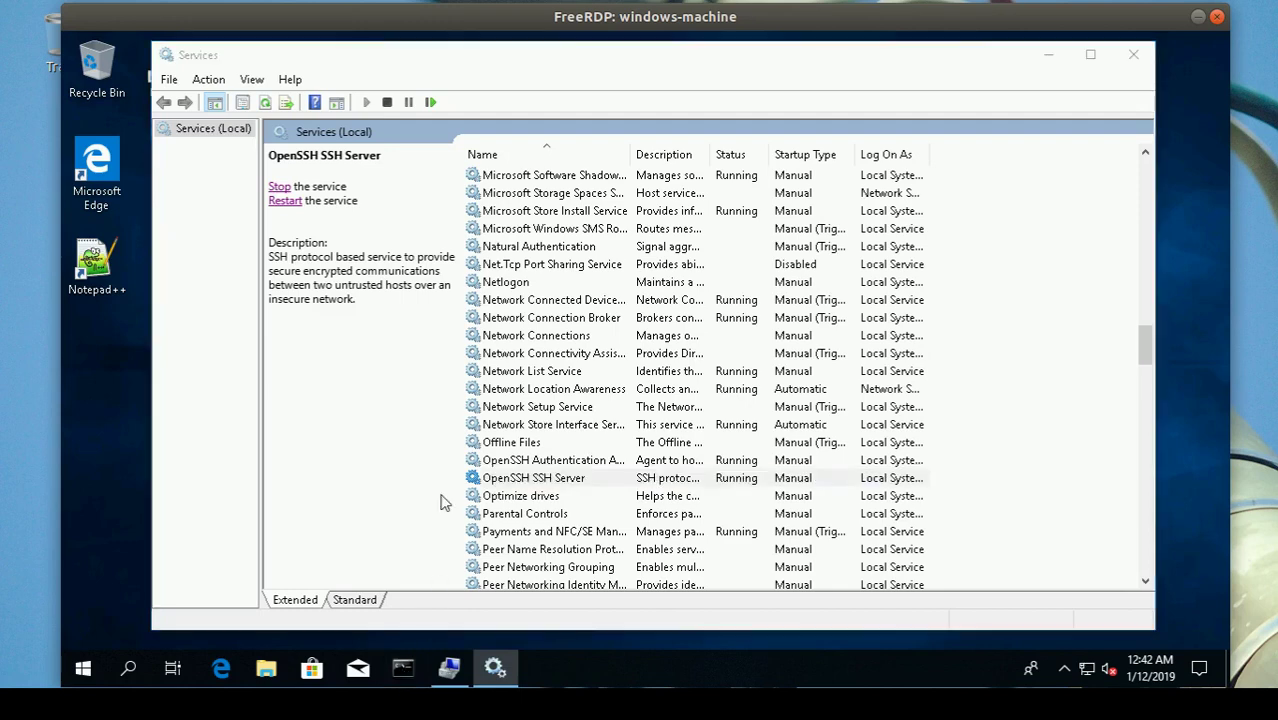
pyautogui.write('ssh')
pyautogui.press('Return')
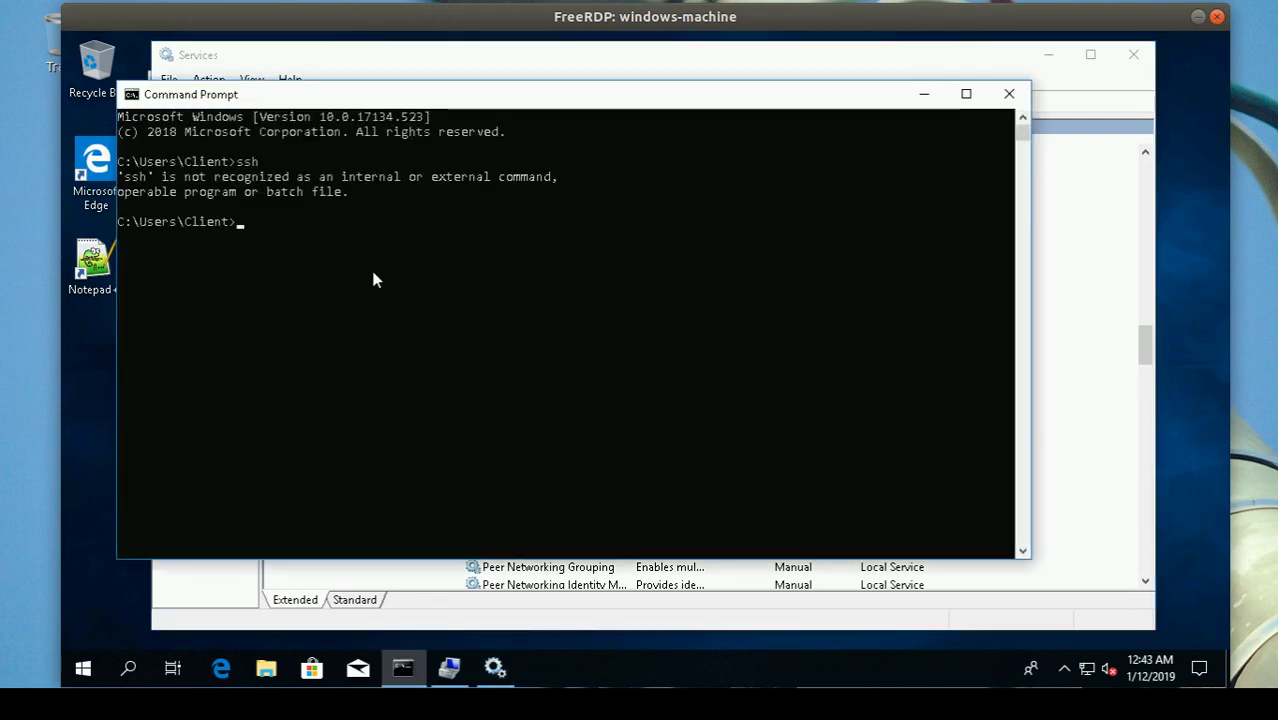
# Return to Services to confirm both OpenSSH services show Running.
pyautogui.click(1062, 412)
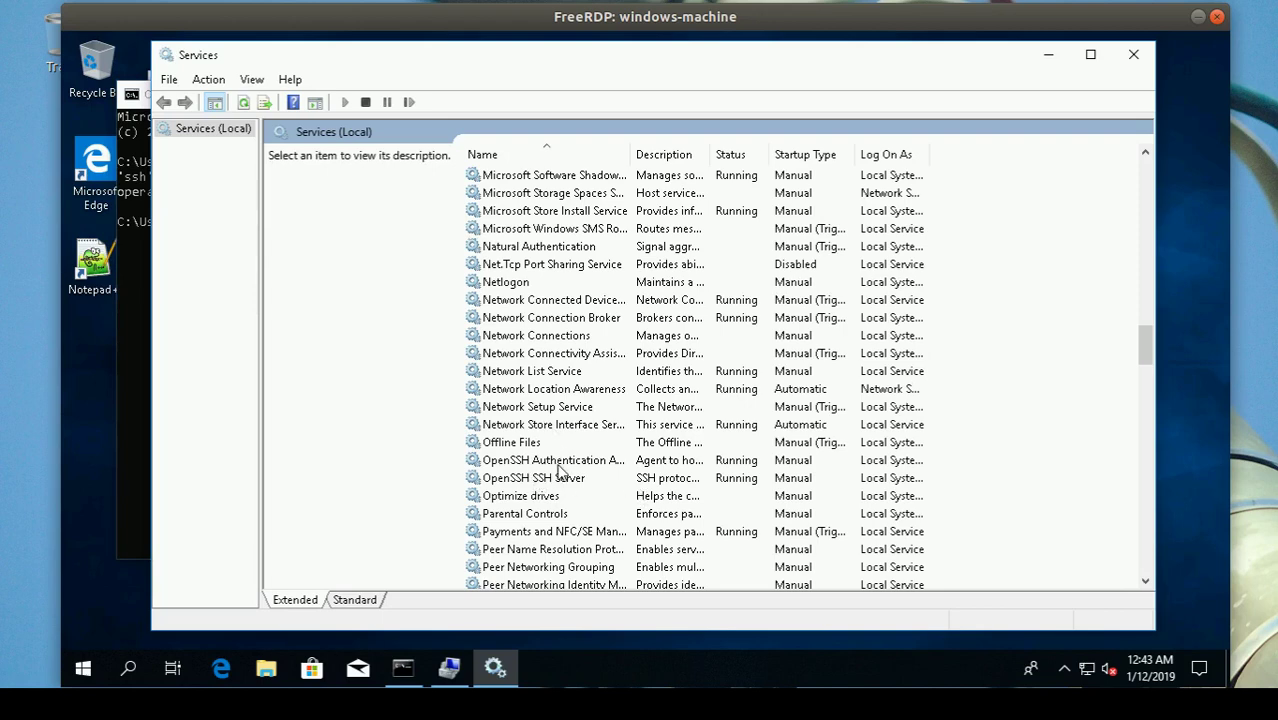
pyautogui.scroll(-3, 604, 484)
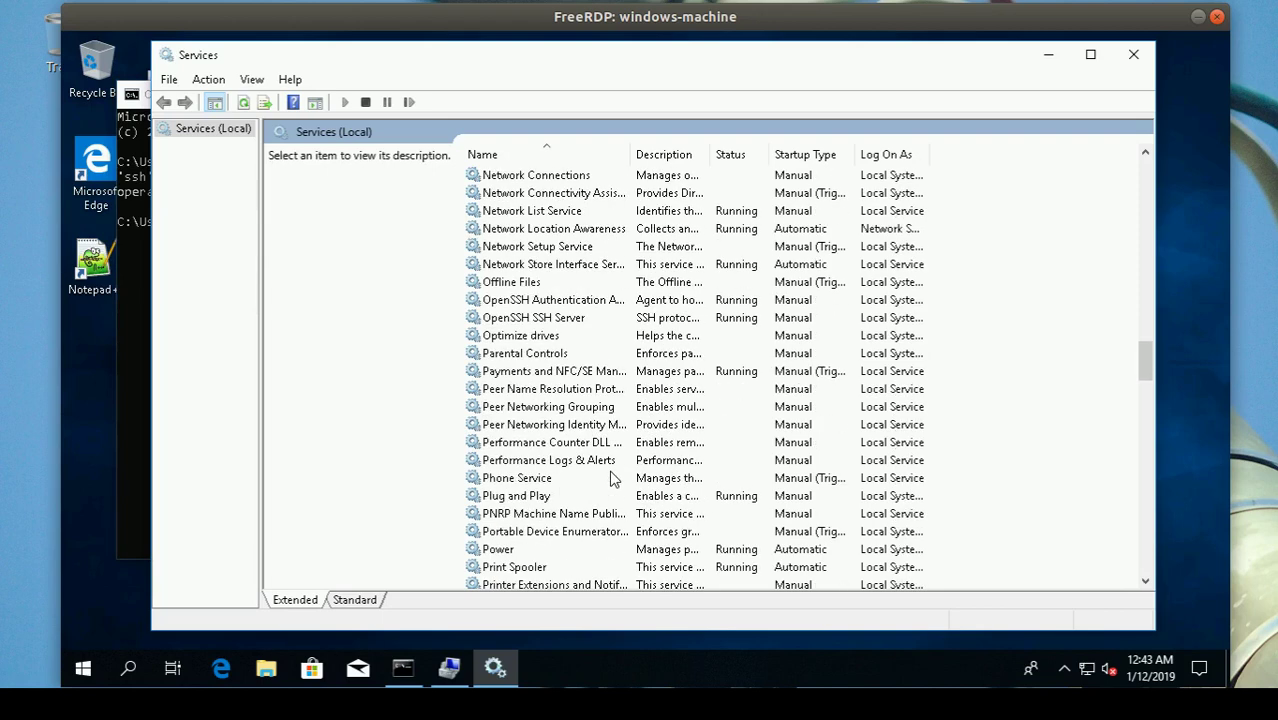
pyautogui.scroll(2, 608, 478)
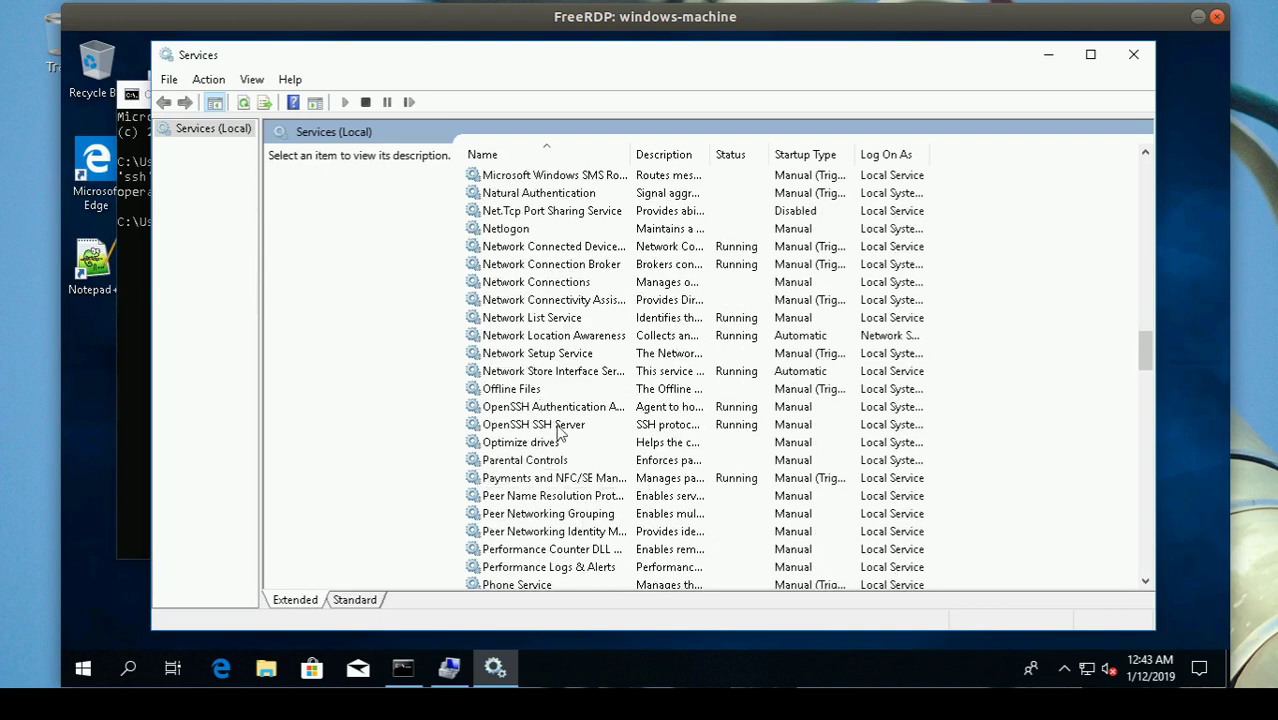
# Run netstat -a | findstr 22 in Command Prompt, correcting the findstr typo.
pyautogui.click(140, 365)
pyautogui.write('nest')
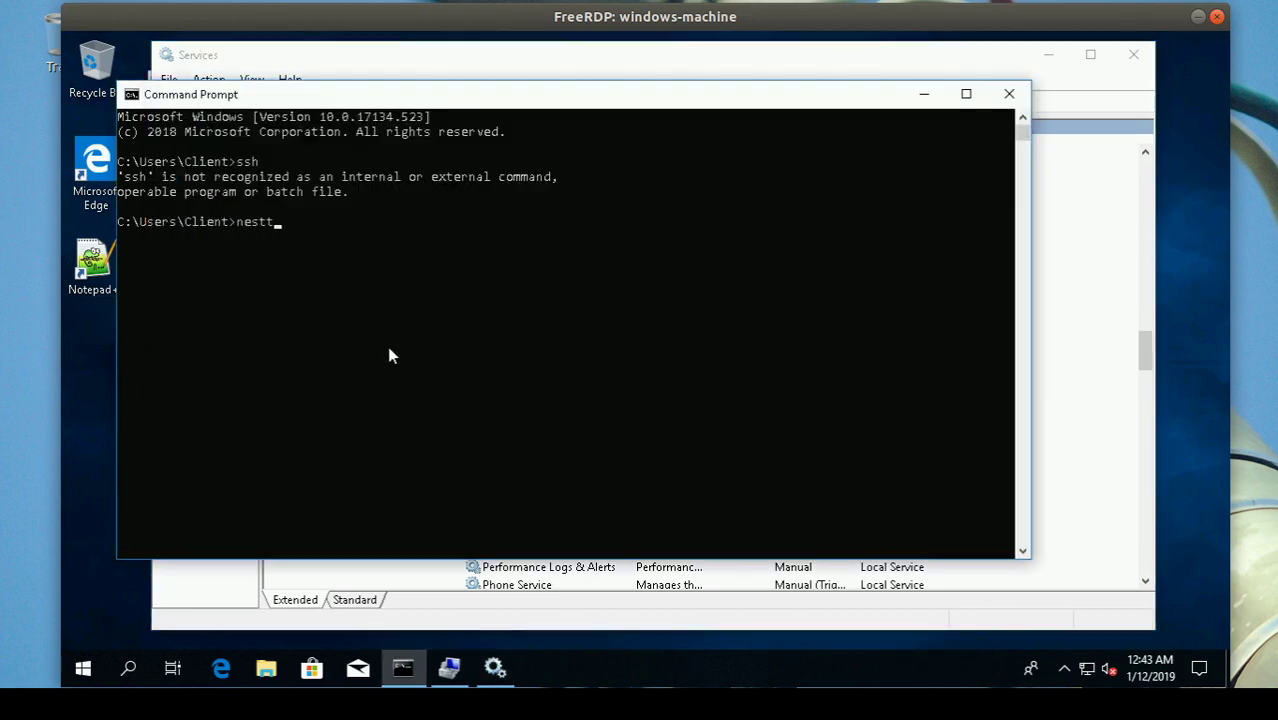
pyautogui.write('at -a | findstr 22')
pyautogui.press('Return')
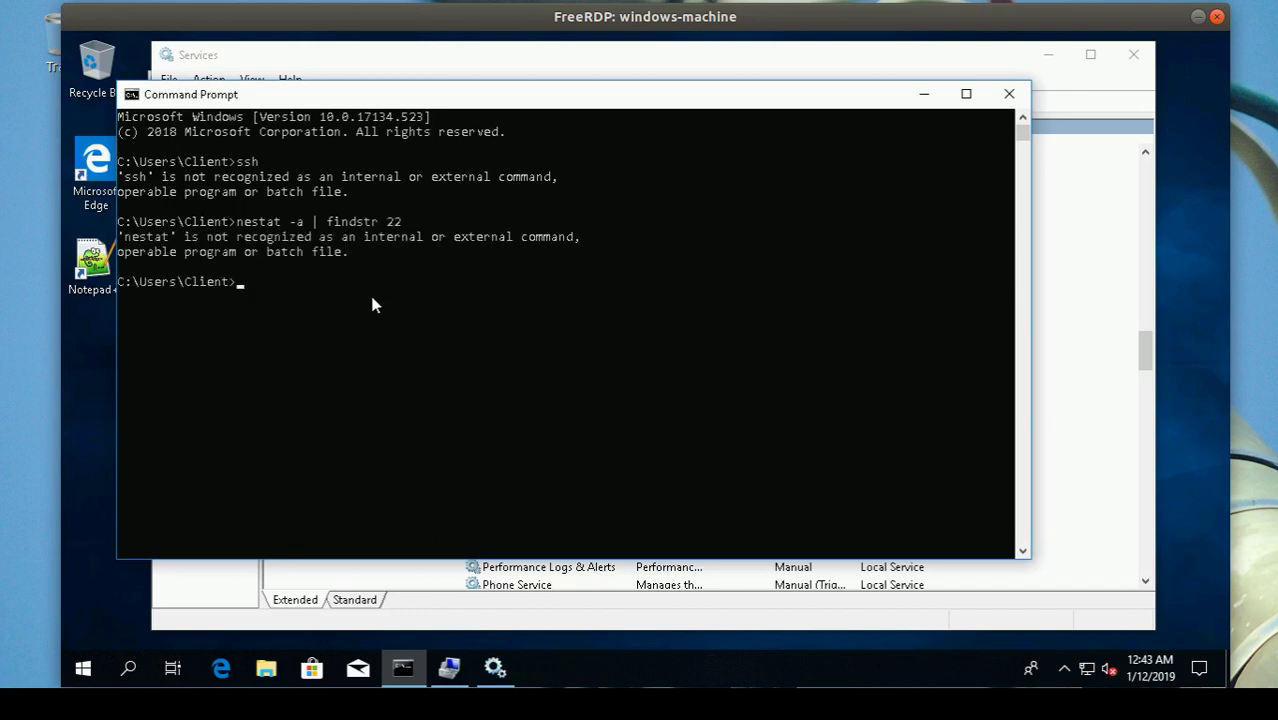
# Fix the netstat typo, rerun the search, and highlight the 0.0.0.0:22 LISTENING entry.
pyautogui.press('Up')
pyautogui.press('Left')
pyautogui.press('Left')
pyautogui.press('Left')
pyautogui.press('Left')
pyautogui.press('Left')
pyautogui.press('Left')
pyautogui.press('Left')
pyautogui.press('Left')
pyautogui.press('Left')
pyautogui.press('Left')
pyautogui.press('Left')
pyautogui.press('Left')
pyautogui.press('Left')
pyautogui.press('Left')
pyautogui.press('Left')
pyautogui.press('Left')
pyautogui.press('BackSpace')
pyautogui.press('BackSpace')
pyautogui.press('BackSpace')
pyautogui.press('BackSpace')
pyautogui.write('tstat')
pyautogui.press('Return')
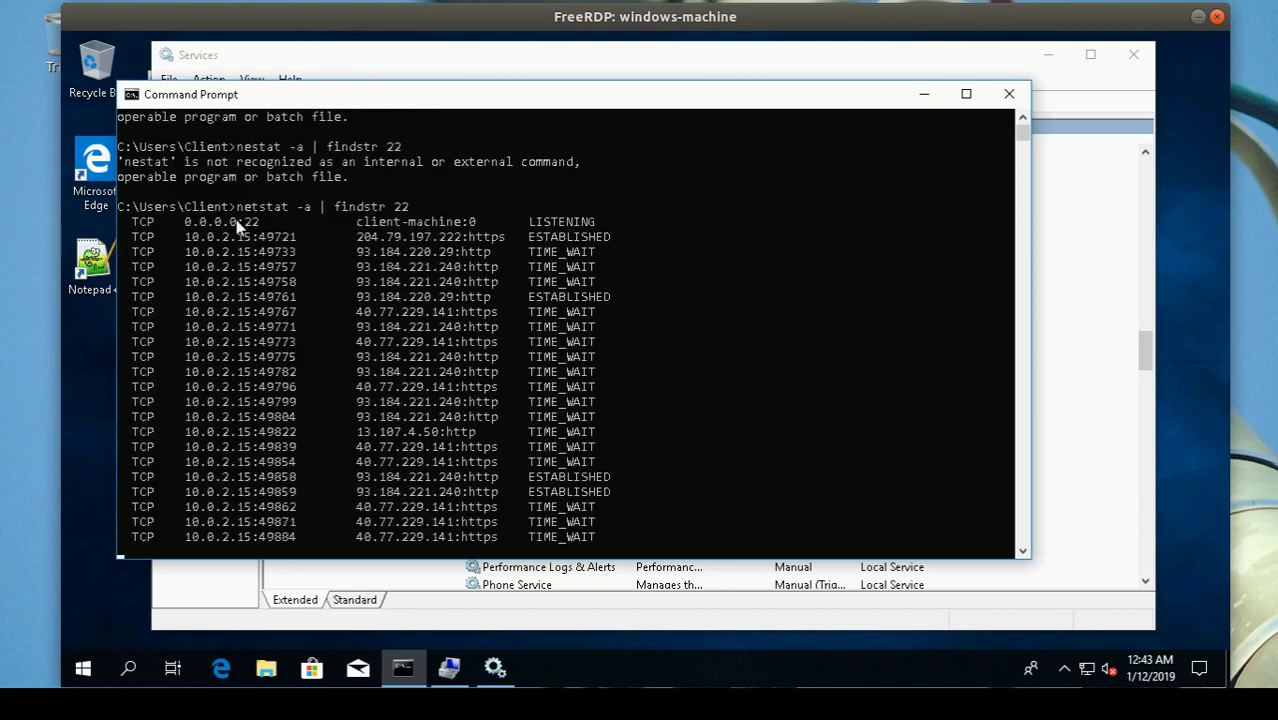
pyautogui.moveTo(186, 221); pyautogui.dragTo(264, 225)
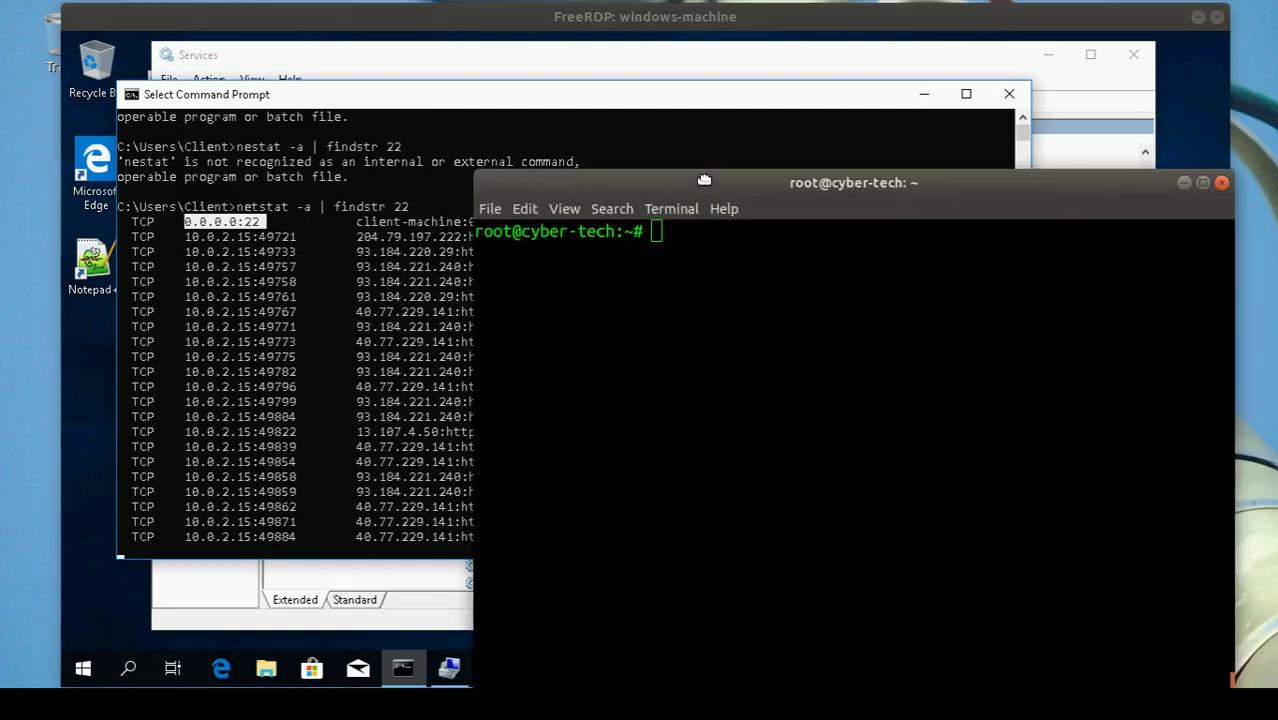
pyautogui.moveTo(688, 174); pyautogui.dragTo(470, 137)
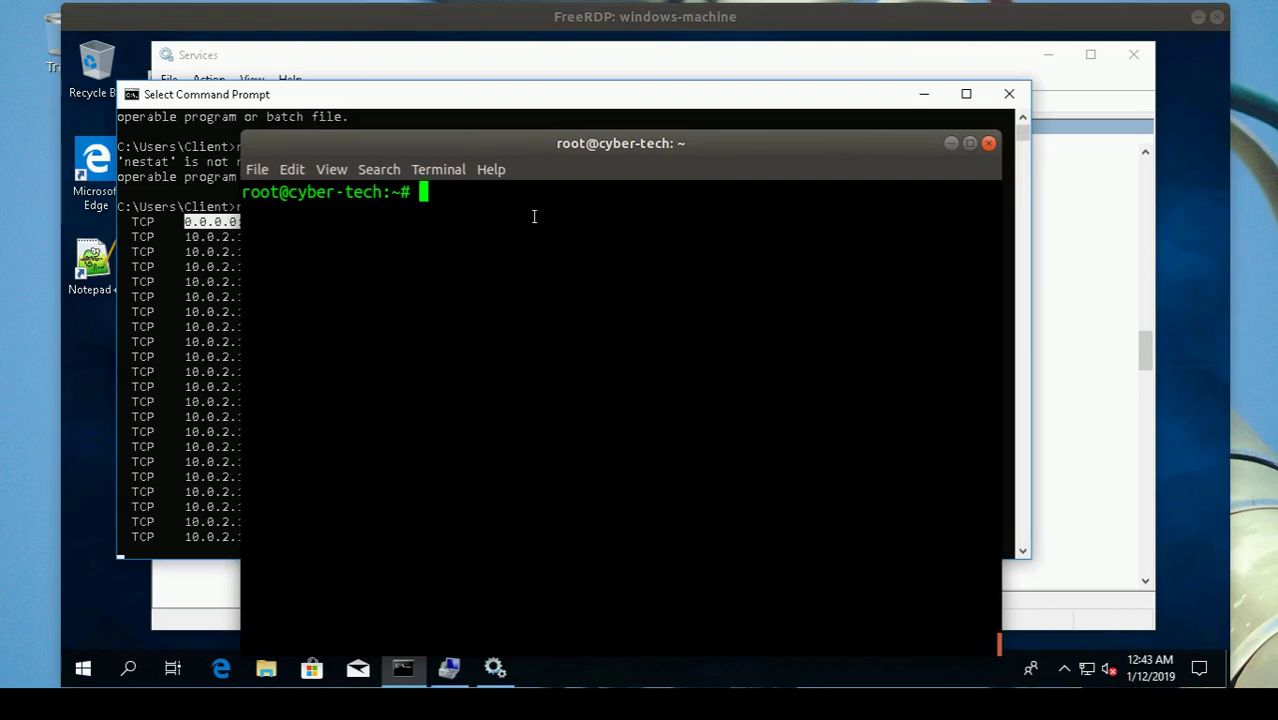
pyautogui.click(228, 335)
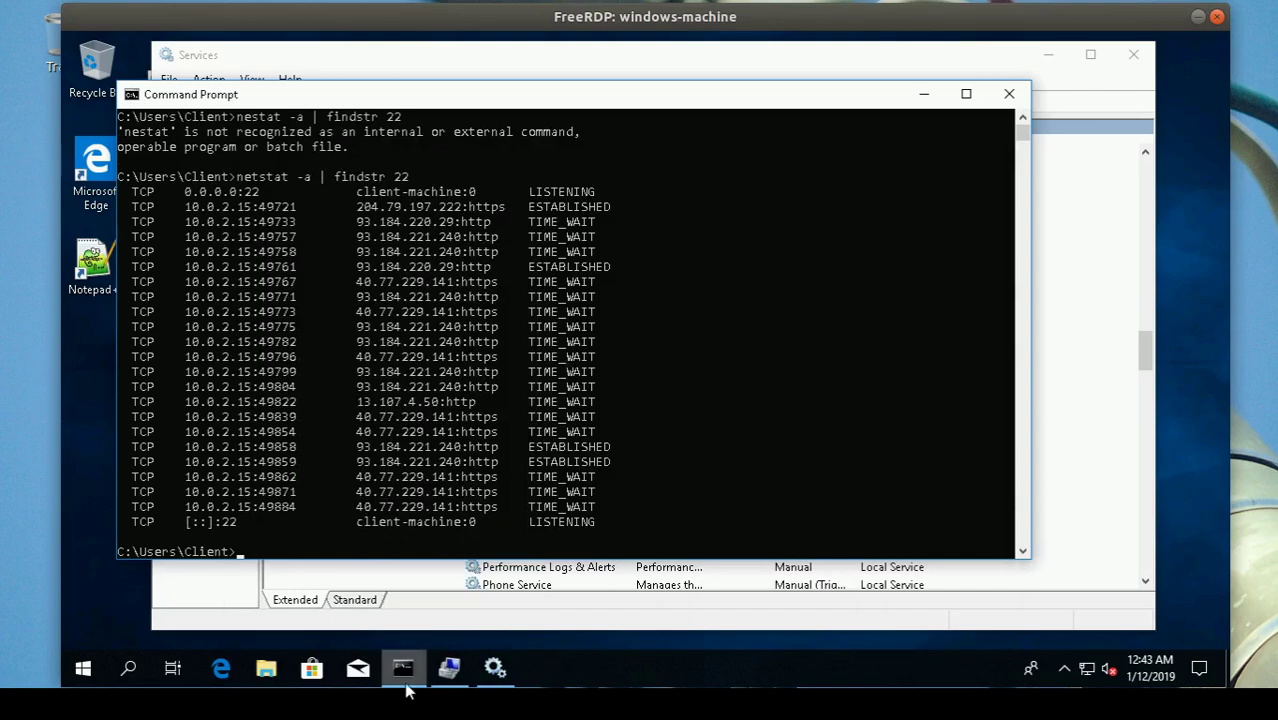
pyautogui.moveTo(935, 20); pyautogui.dragTo(1277, 60)
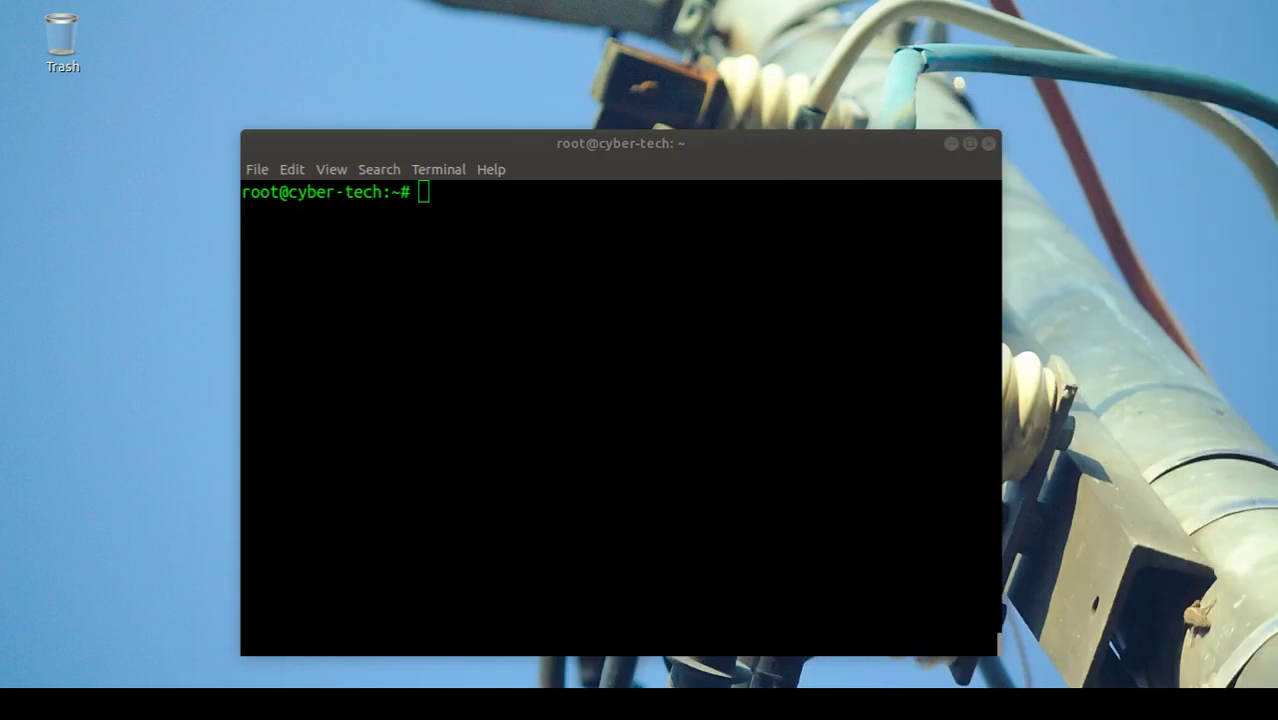
pyautogui.click(809, 217)
pyautogui.write('ssh ')
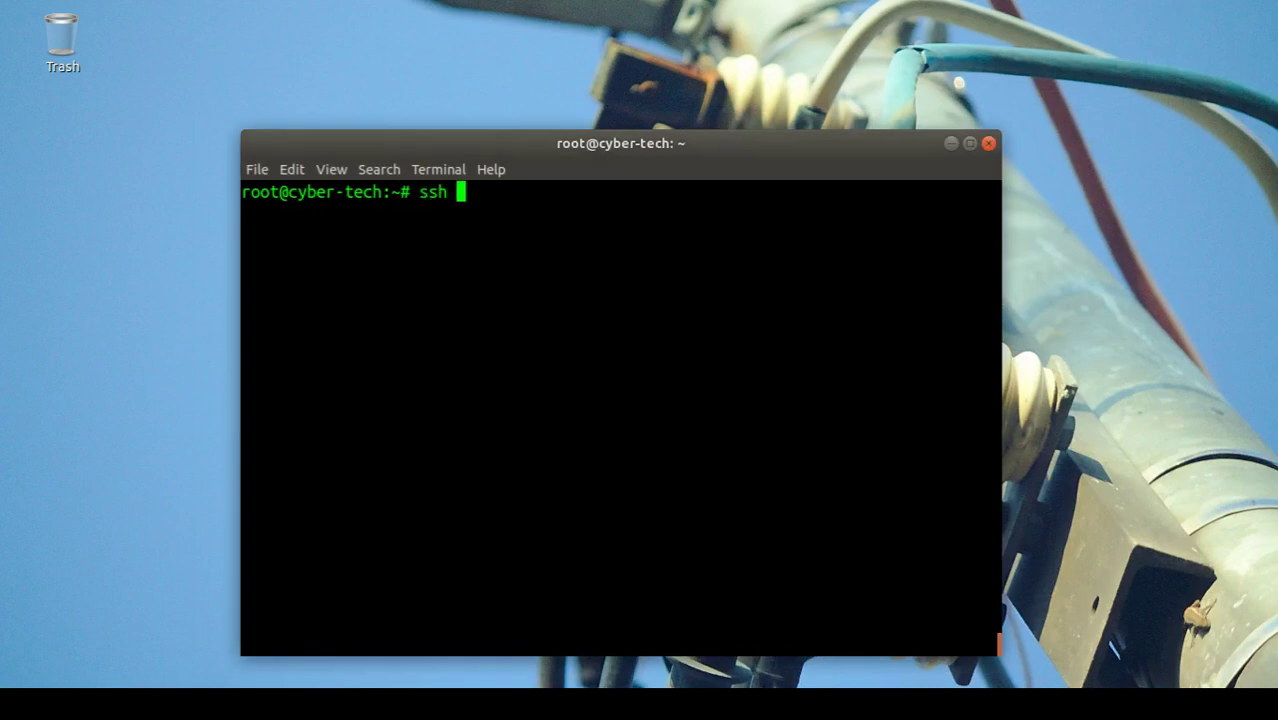
pyautogui.write('client@')
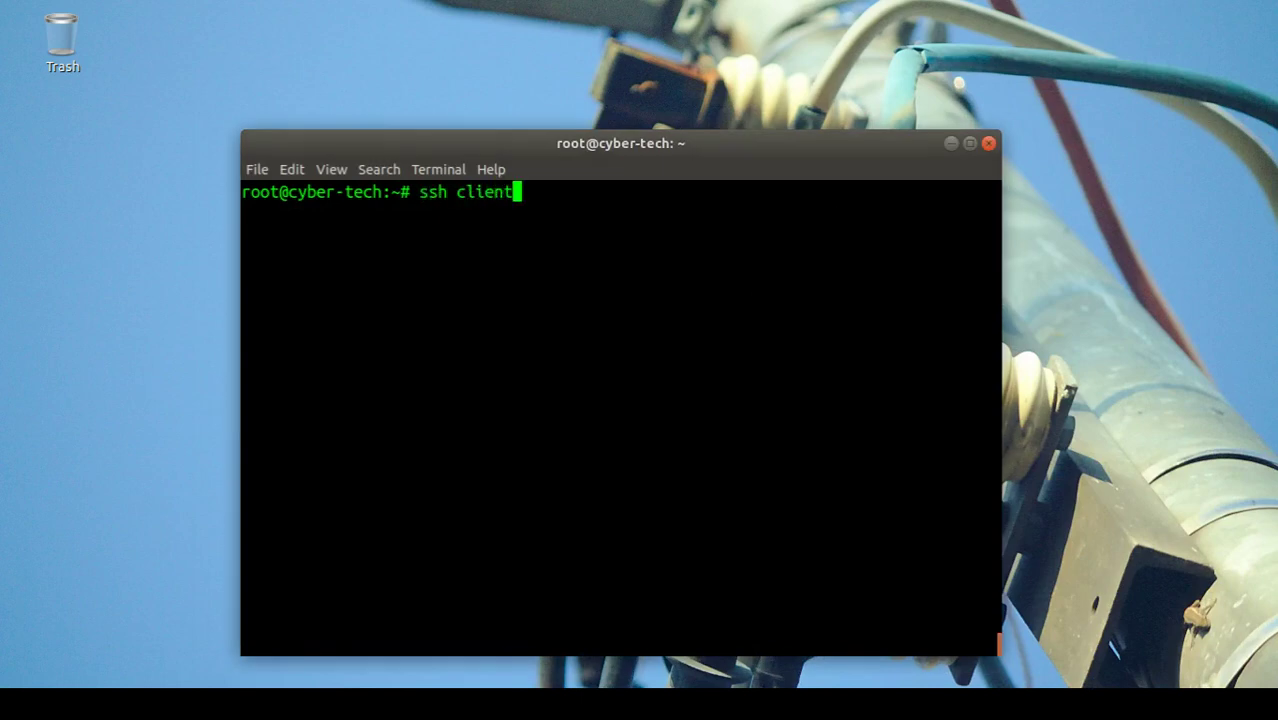
pyautogui.write('192.168.')
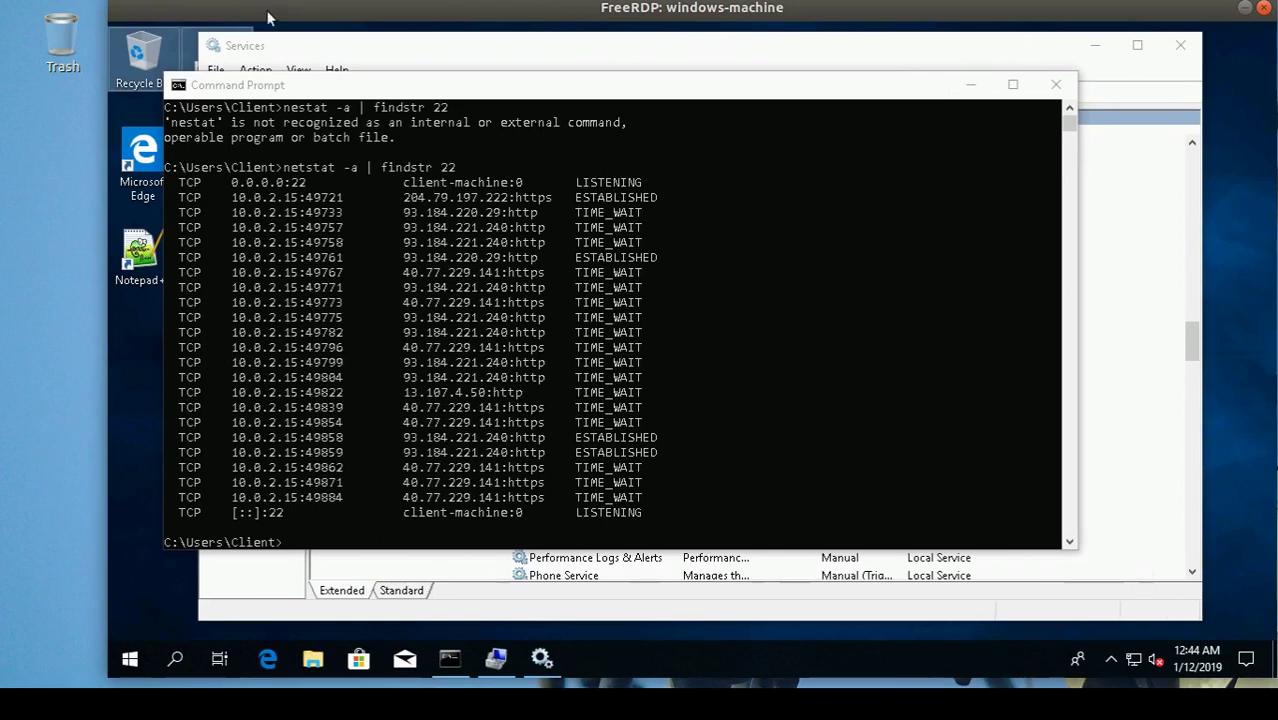
# Run ipconfig and copy the Ethernet 2 IPv4 address 192.168.56.103.
pyautogui.click(368, 313)
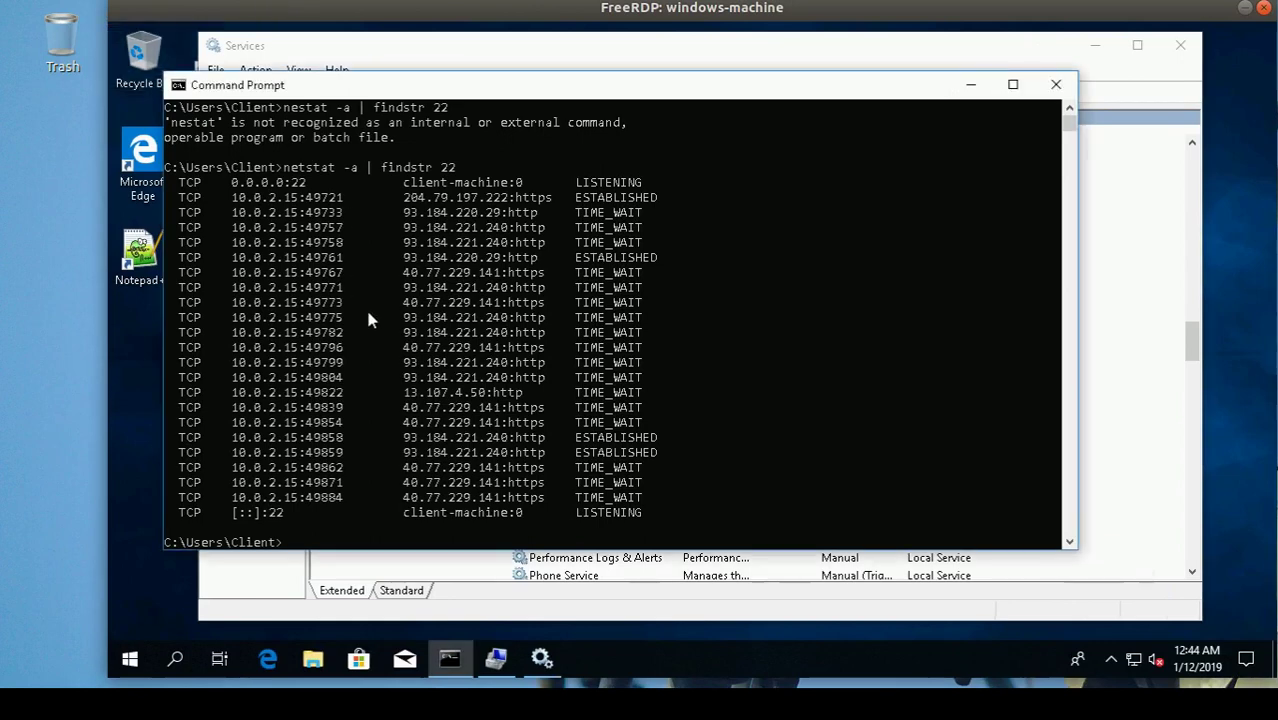
pyautogui.write('ipconfig')
pyautogui.press('Return')
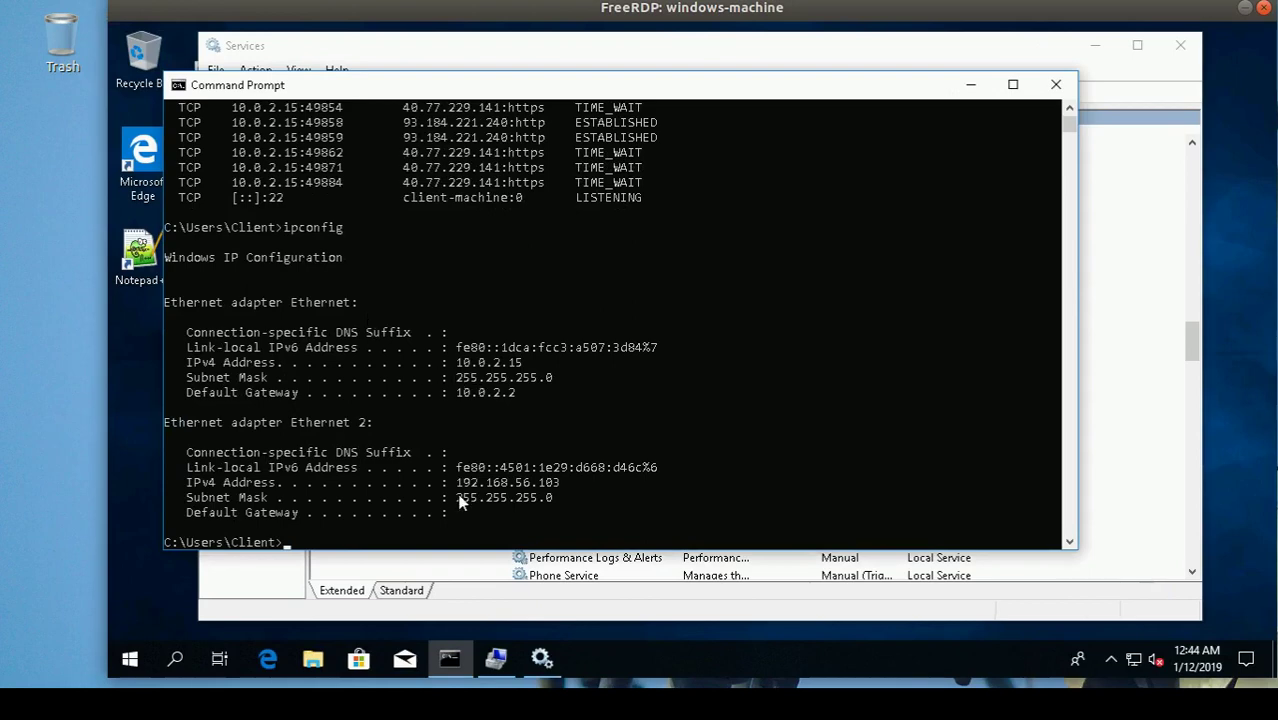
pyautogui.moveTo(457, 483); pyautogui.dragTo(559, 485)
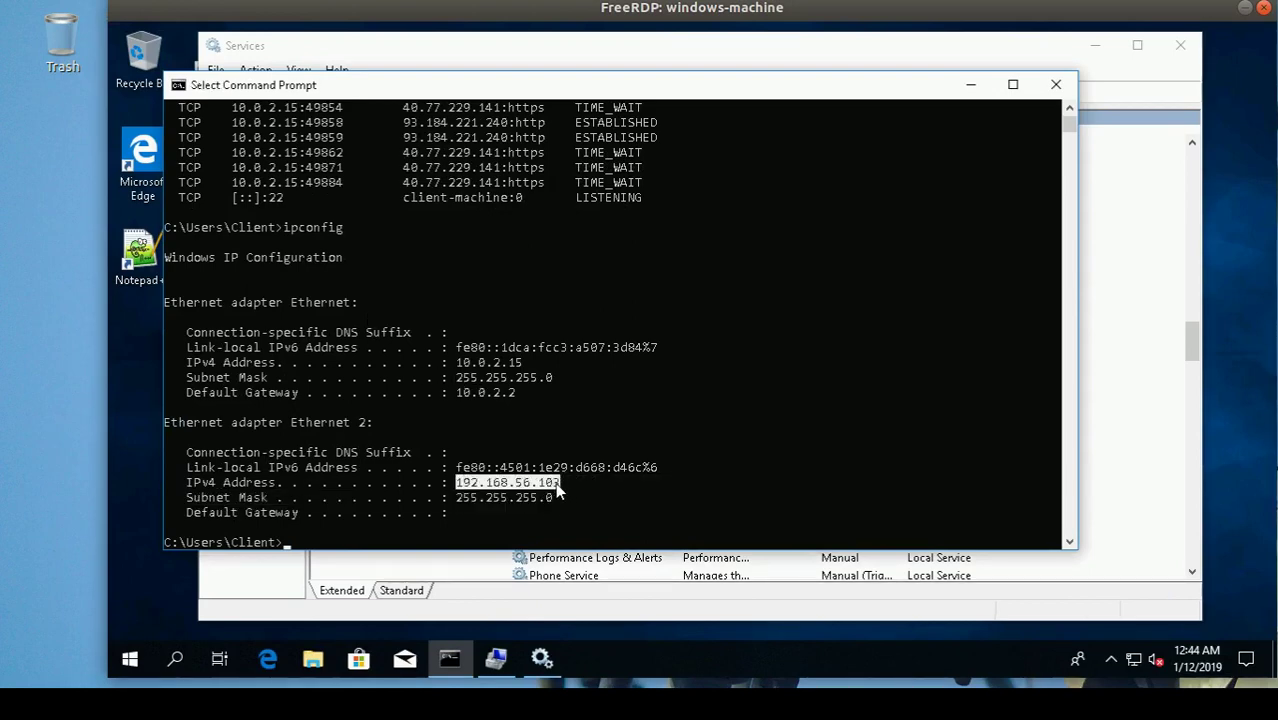
pyautogui.rightClick(559, 485)
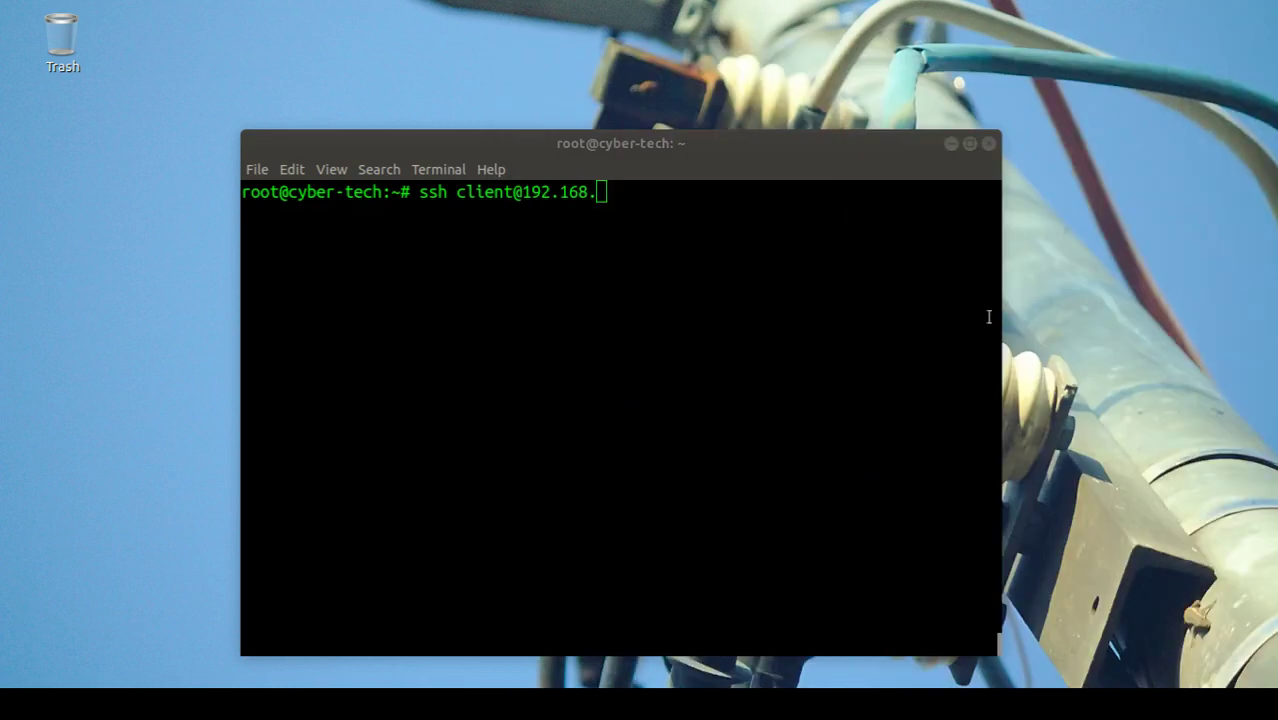
pyautogui.click(756, 273)
pyautogui.press('BackSpace')
pyautogui.press('BackSpace')
pyautogui.press('BackSpace')
pyautogui.press('BackSpace')
pyautogui.press('BackSpace')
pyautogui.press('BackSpace')
pyautogui.press('BackSpace')
pyautogui.press('BackSpace')
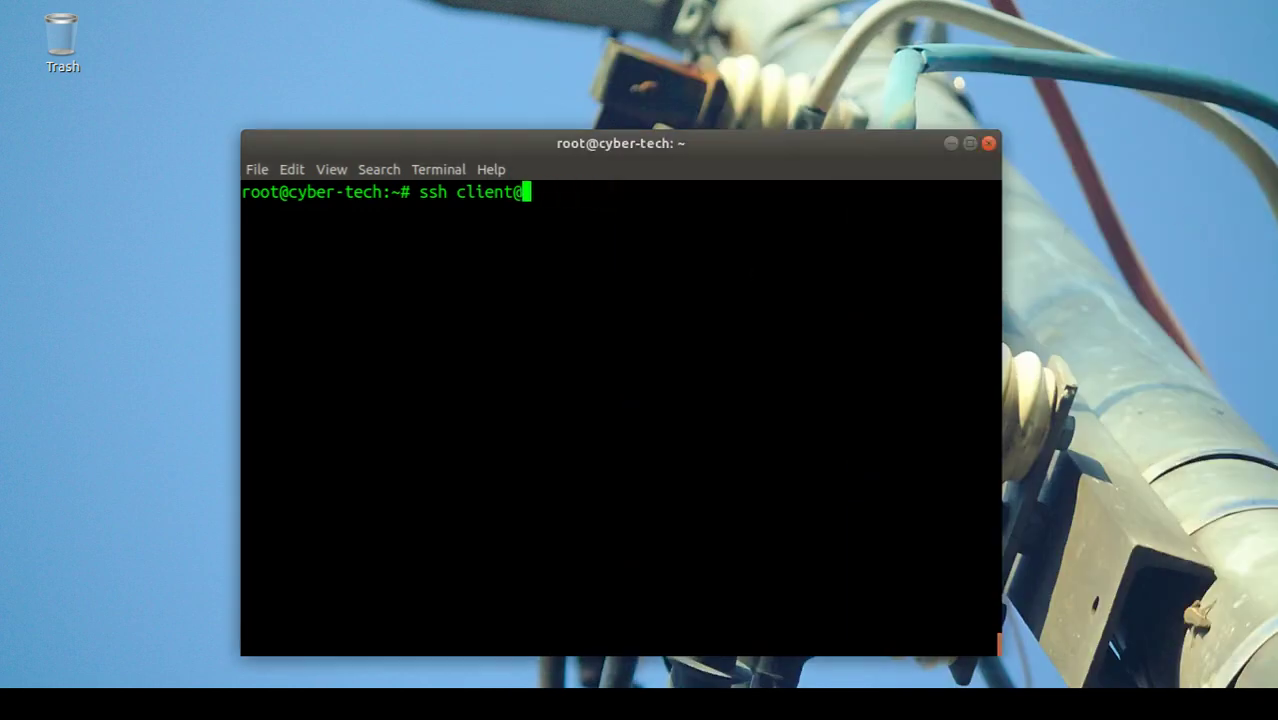
pyautogui.hotkey('ctrl', 'shift', 'v')
pyautogui.press('Return')
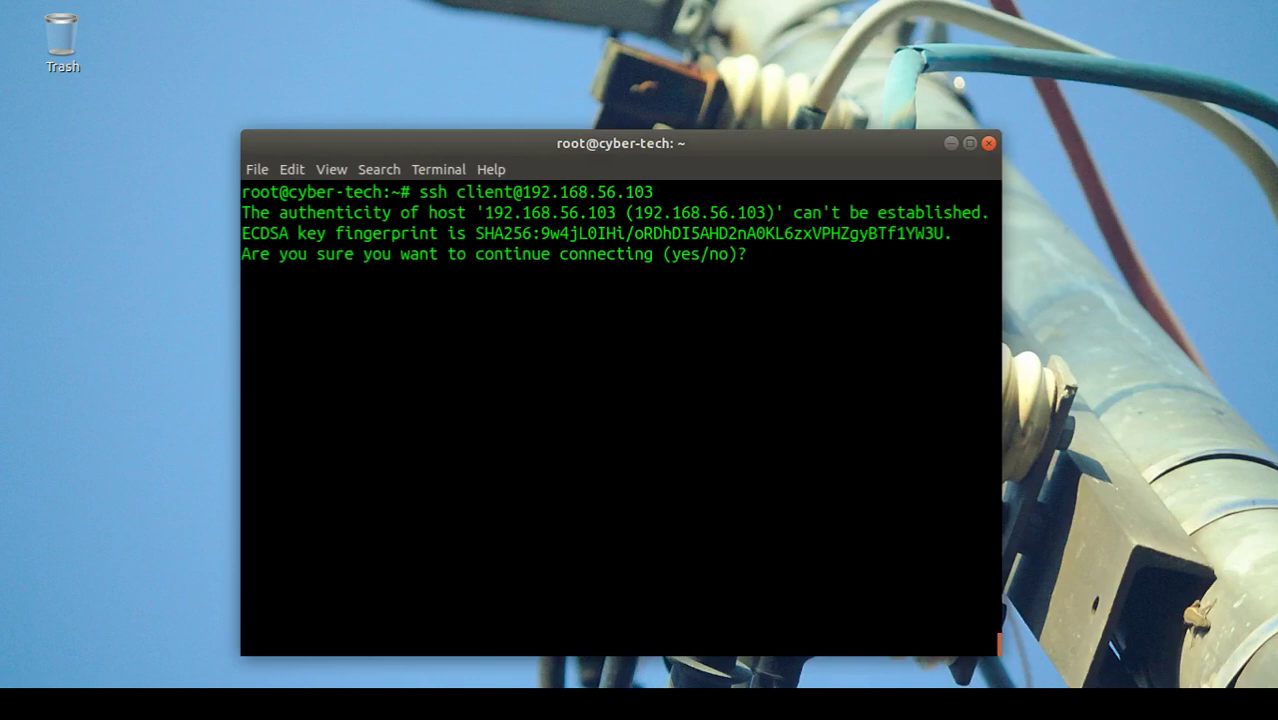
pyautogui.write('yes')
pyautogui.press('Return')
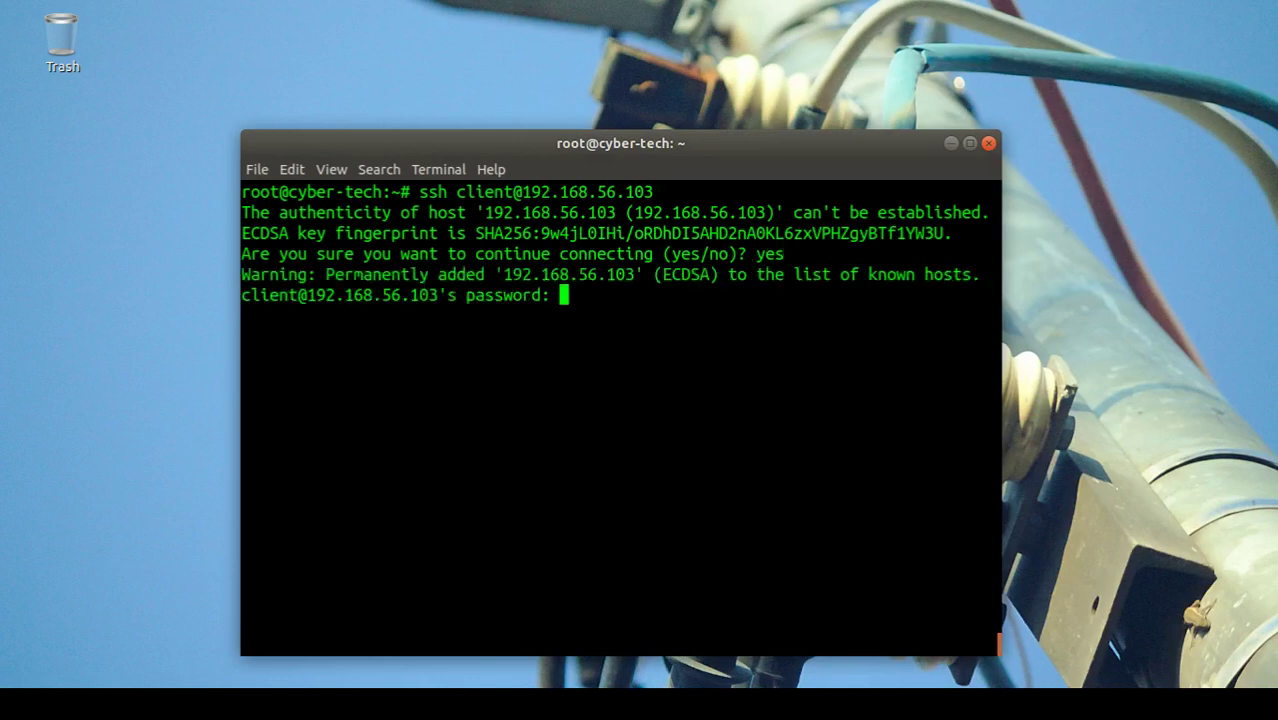
pyautogui.press('Return')
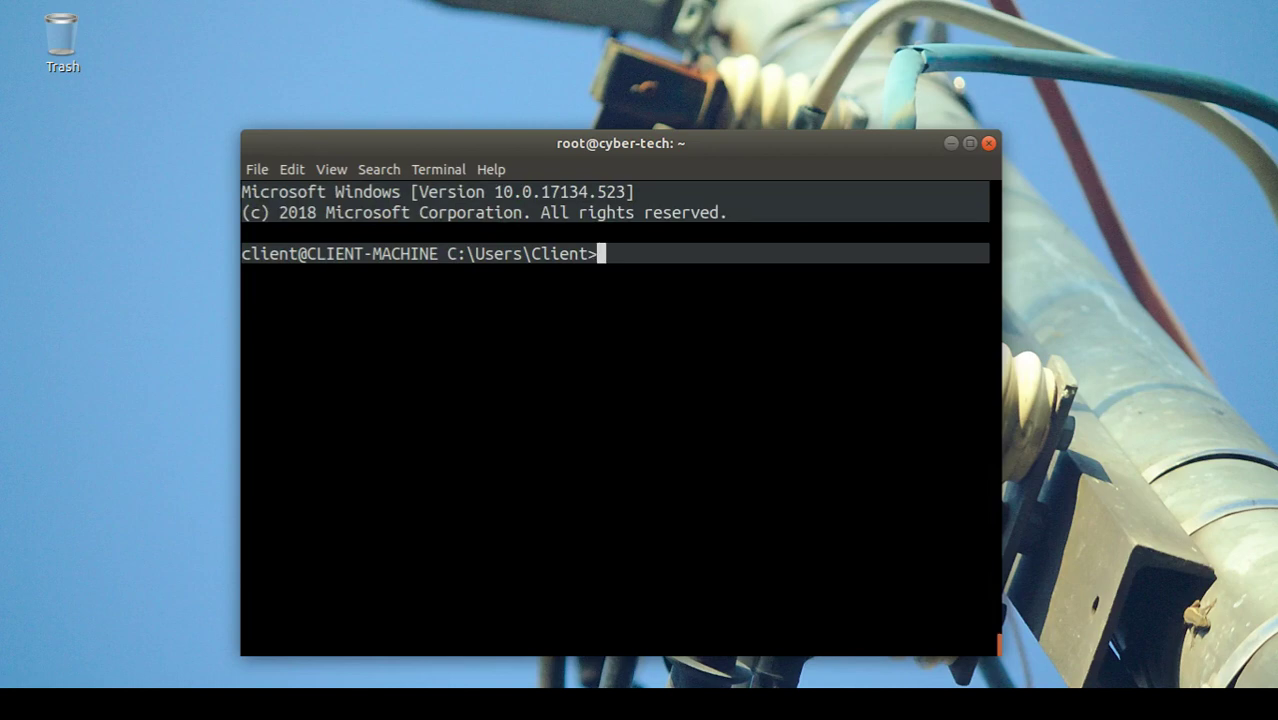
pyautogui.write('exit')
pyautogui.press('Return')
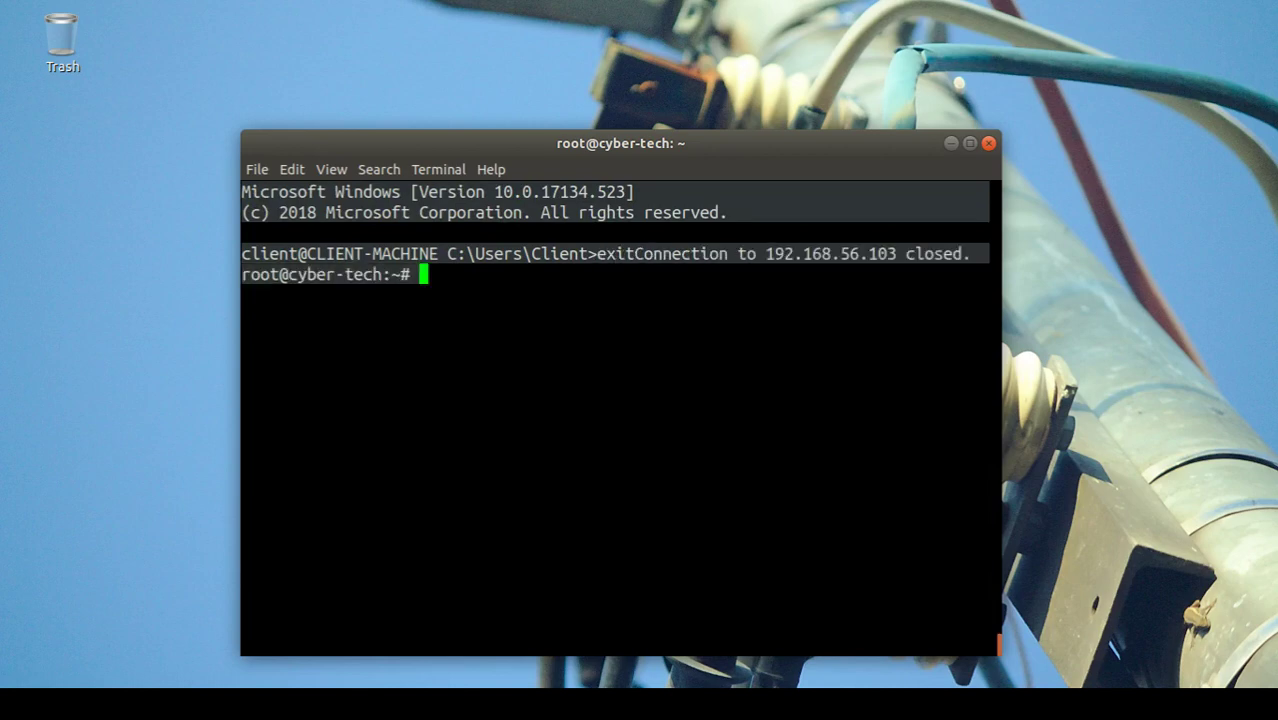
pyautogui.hotkey('ctrl', 'l')
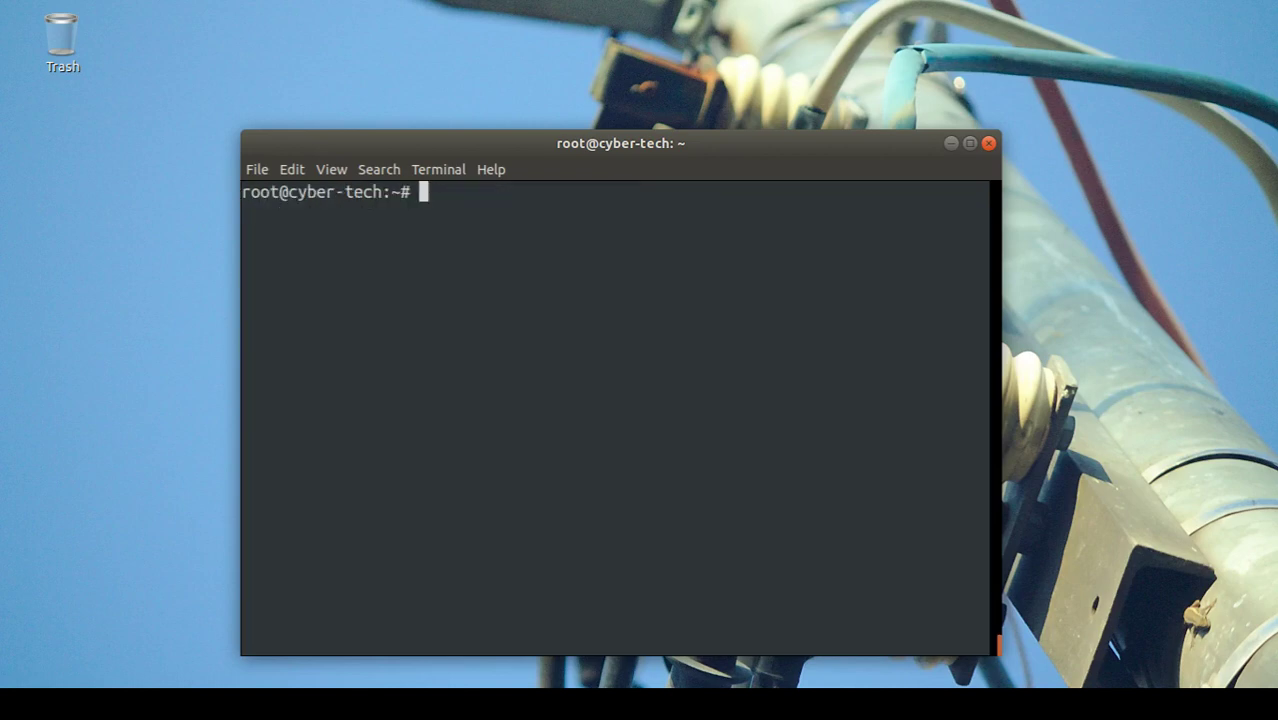
pyautogui.press('Up')
pyautogui.press('Return')
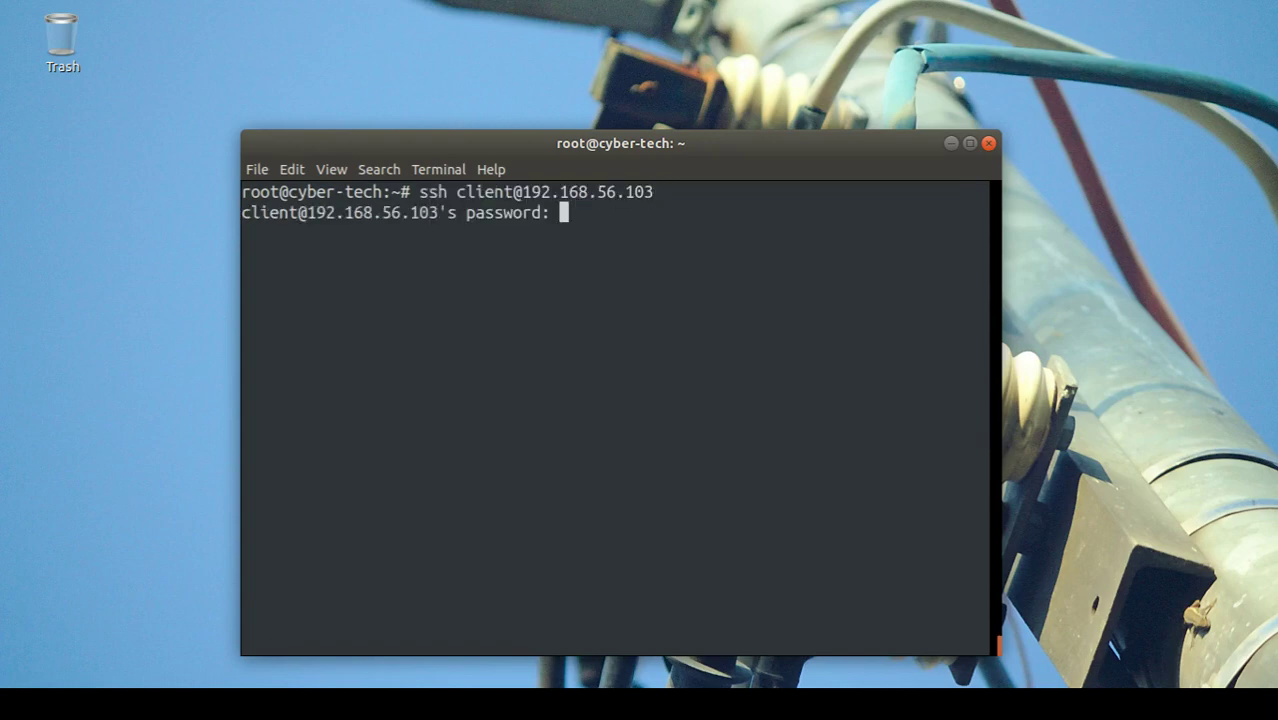
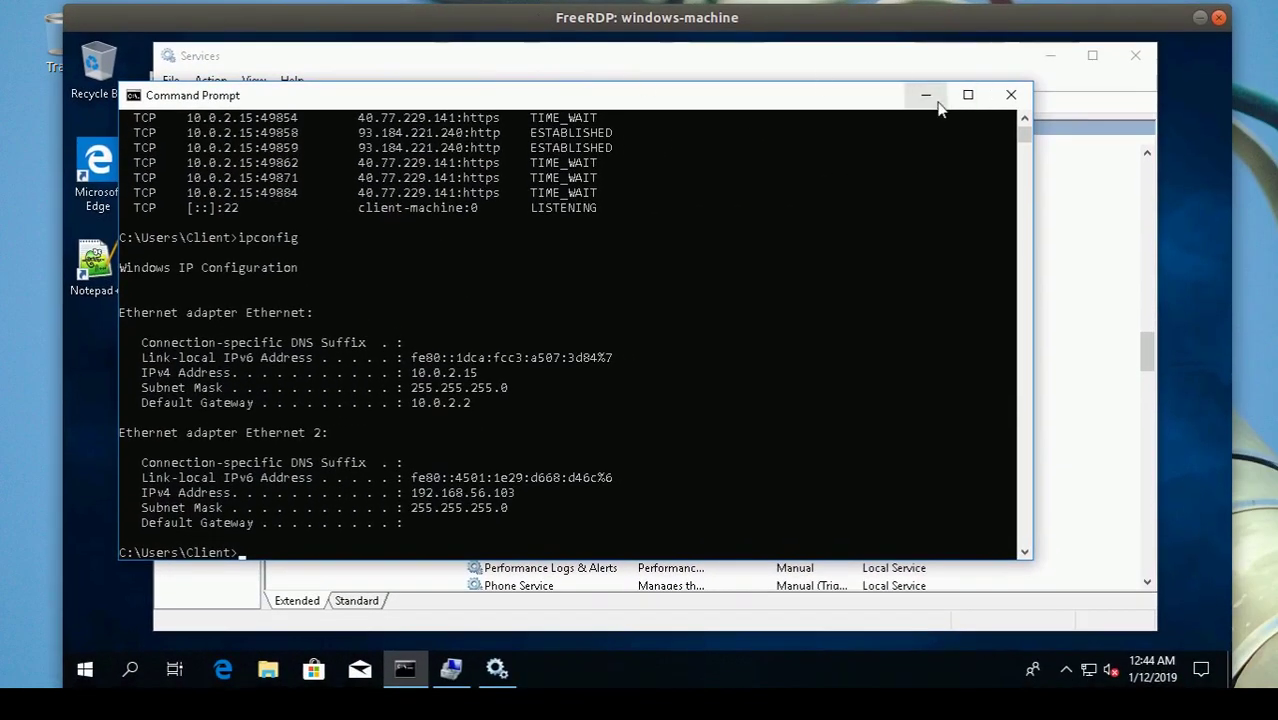
# Bring Computer Management to the front and review the Client account's properties, closing them unchanged.
pyautogui.click(460, 688)
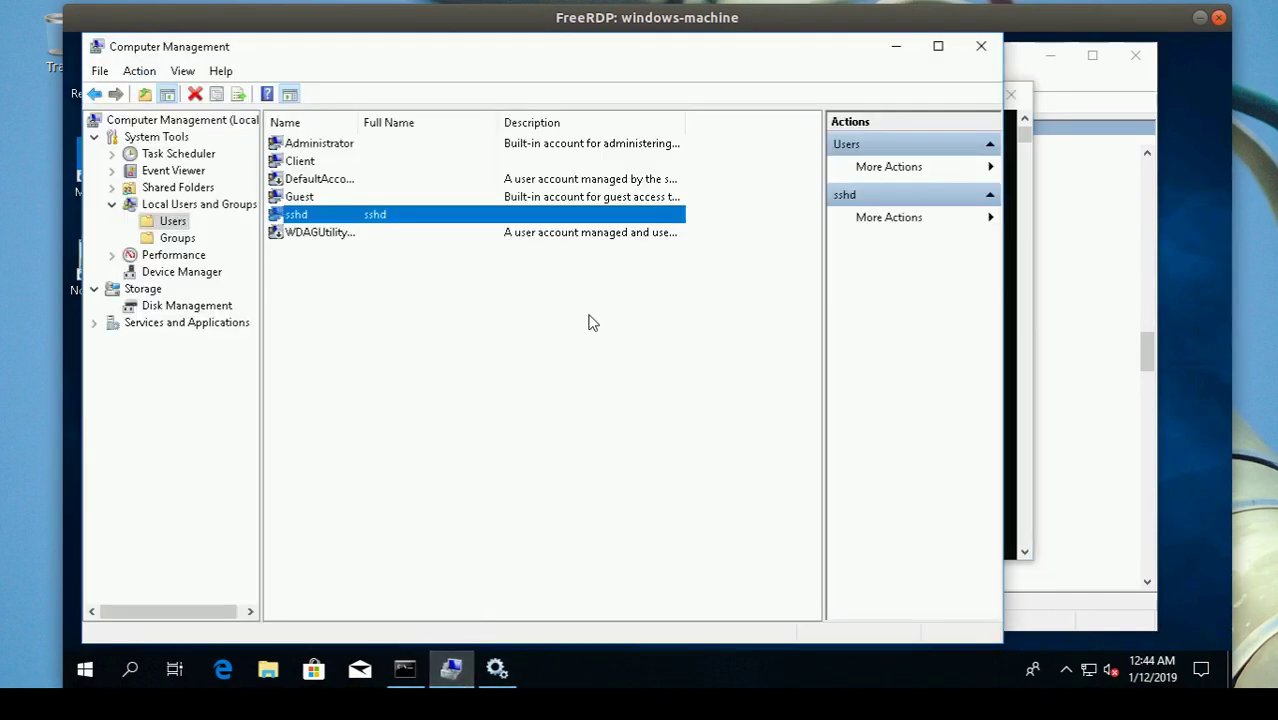
pyautogui.rightClick(304, 163)
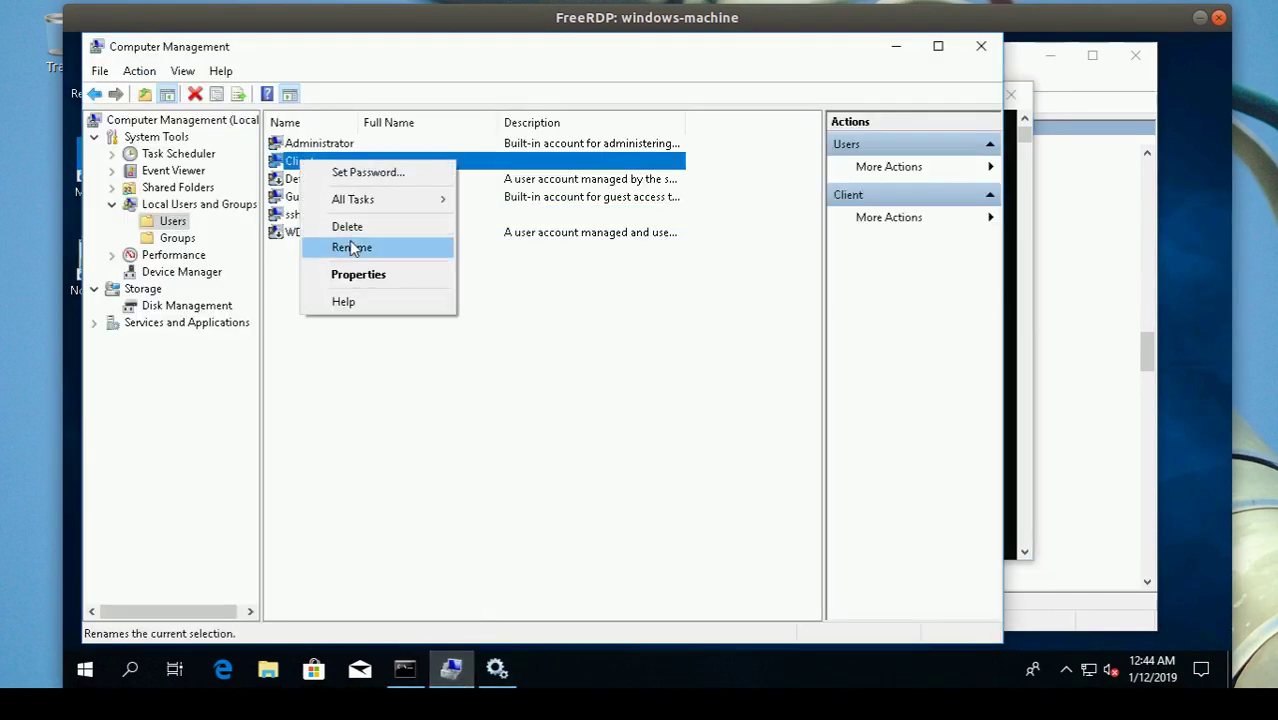
pyautogui.click(356, 277)
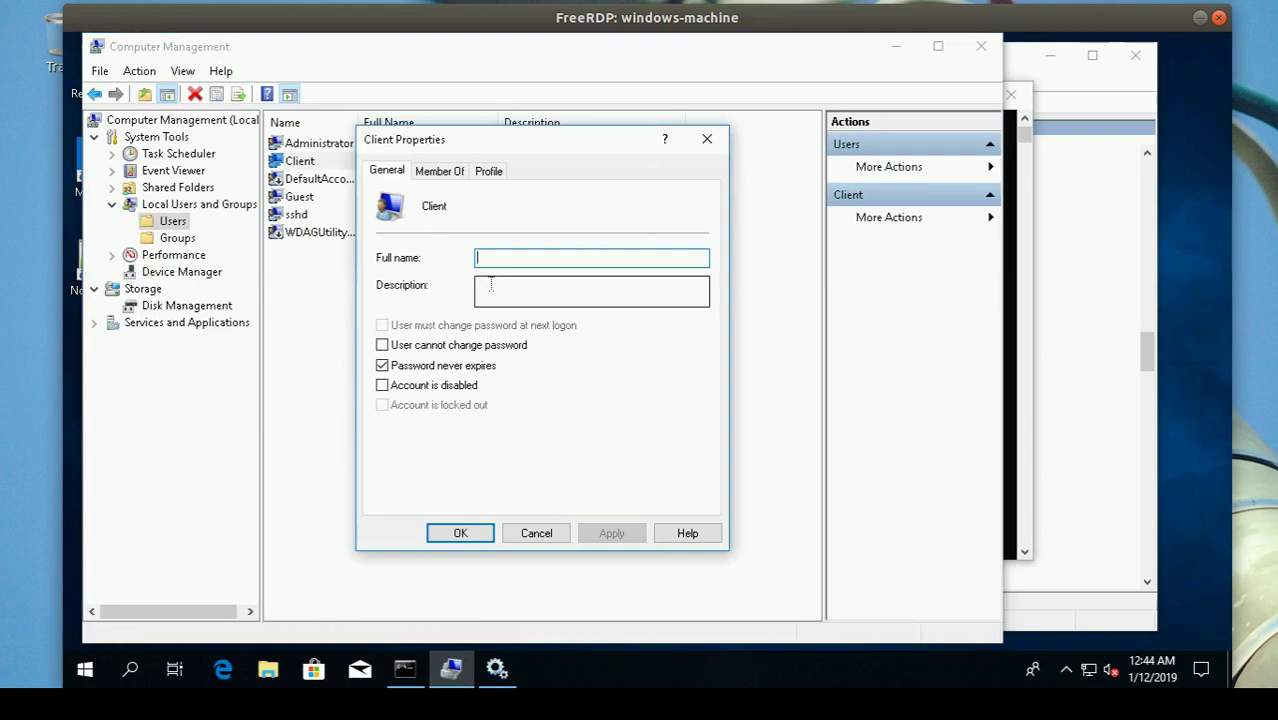
pyautogui.click(536, 533)
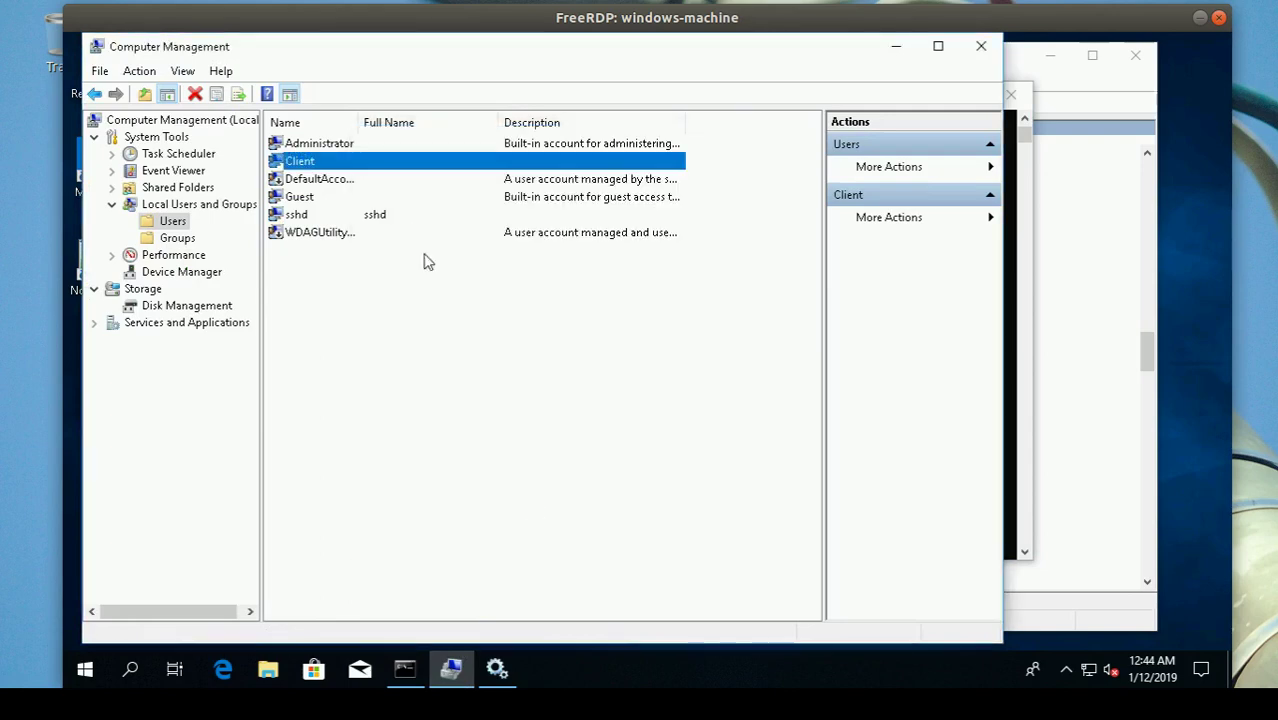
# Start Set Password for the Client account and accept the reset warning.
pyautogui.rightClick(285, 167)
pyautogui.click(300, 171)
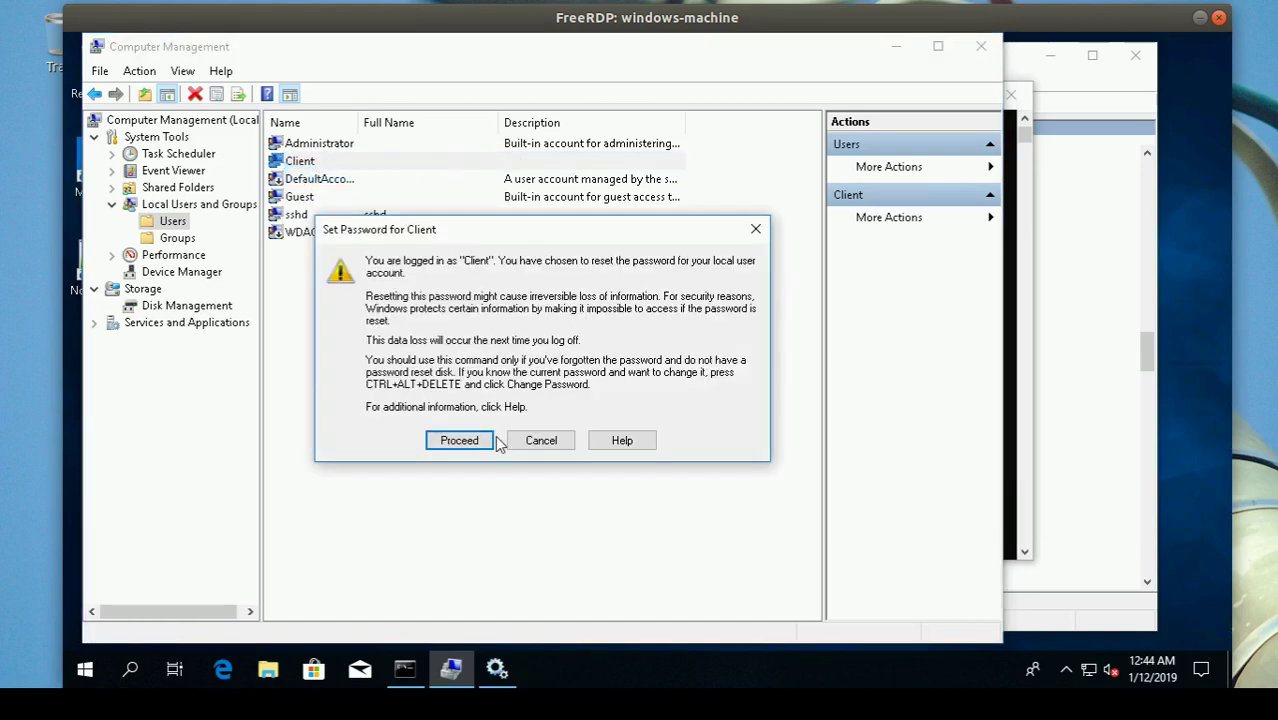
pyautogui.click(462, 442)
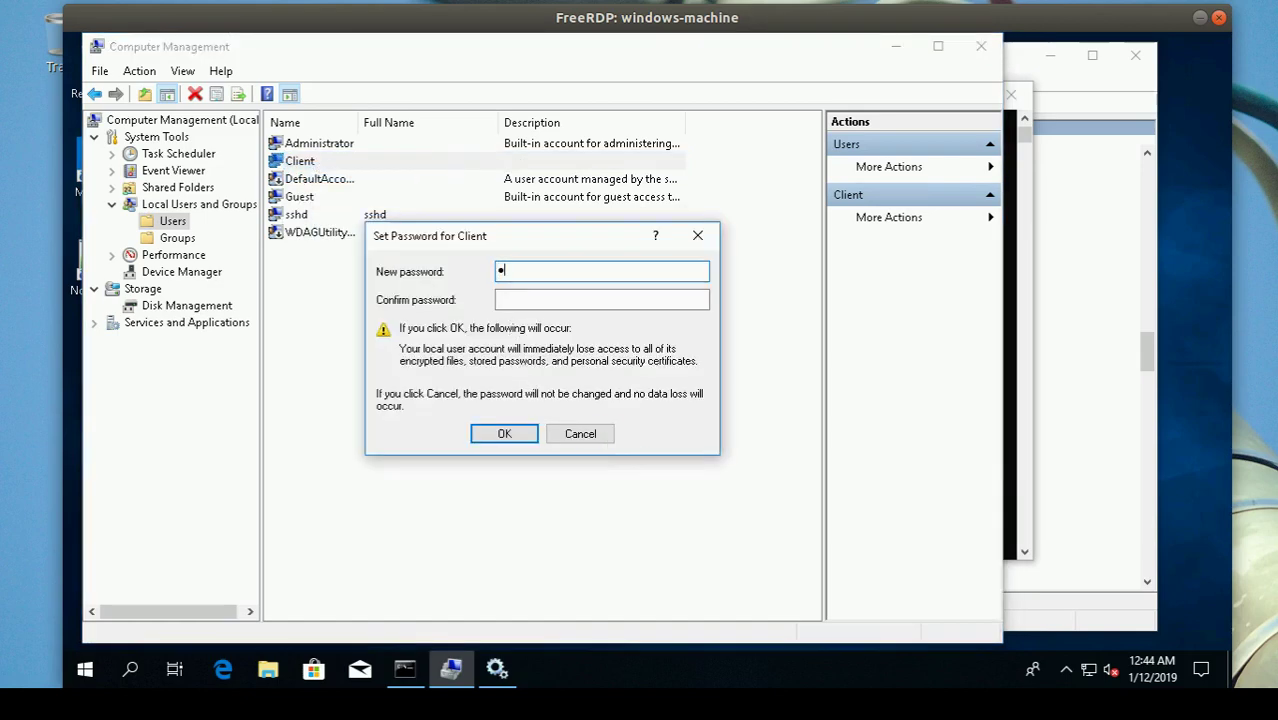
# Enter and confirm the new password for Client, then acknowledge the confirmation.
pyautogui.click(600, 299)
pyautogui.press('BackSpace')
pyautogui.press('BackSpace')
pyautogui.press('BackSpace')
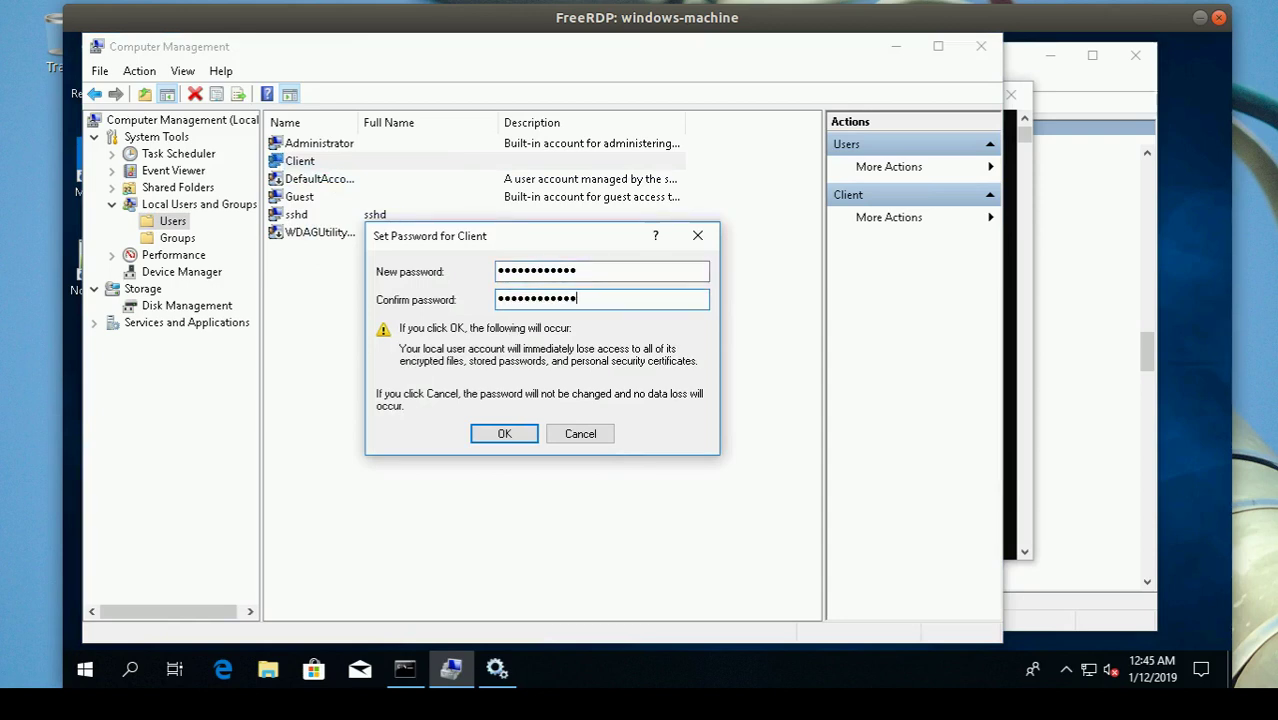
pyautogui.press('Return')
pyautogui.click(604, 390)
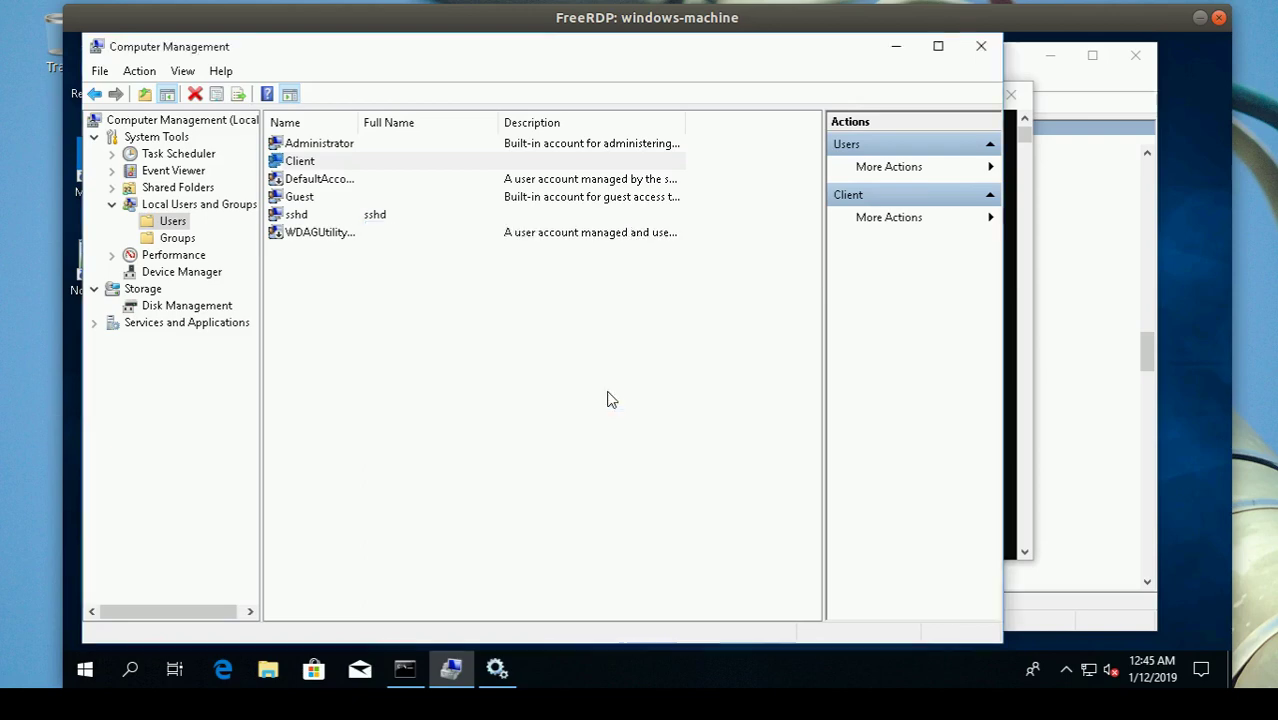
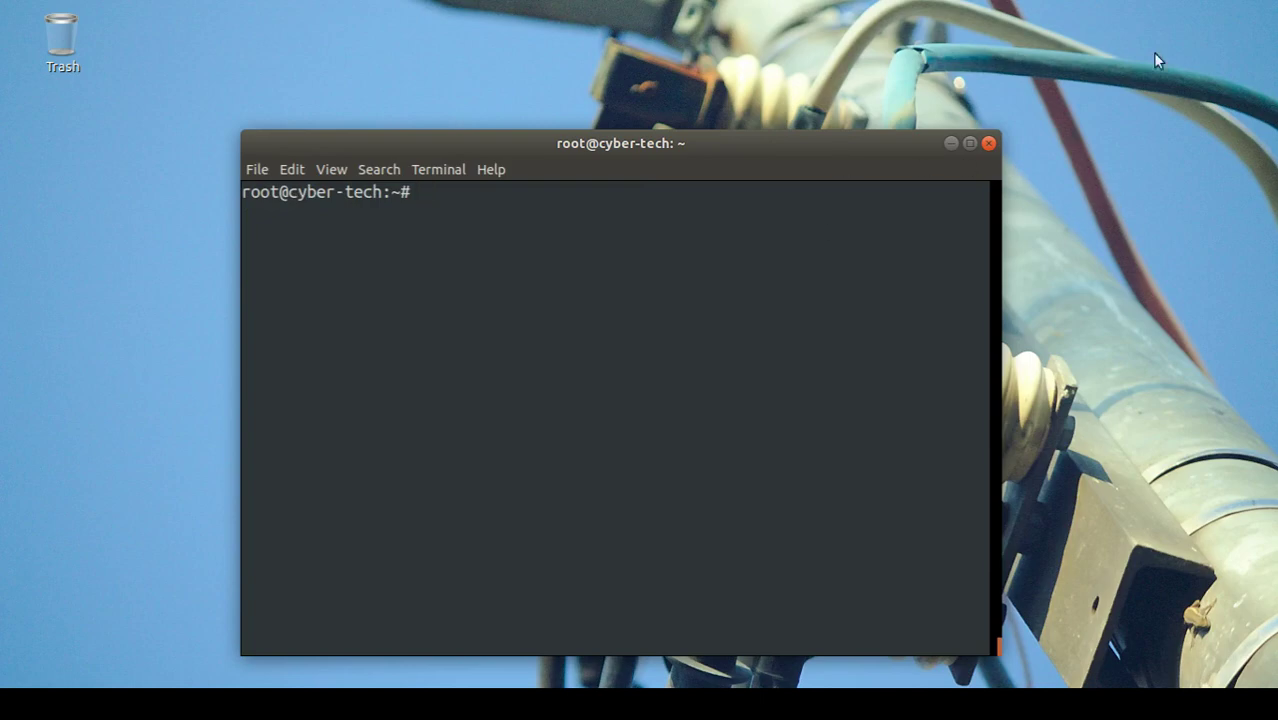
# Switch to the FreeRDP Windows session showing Computer Management's local Users list.
pyautogui.hotkey('alt', 'Tab')
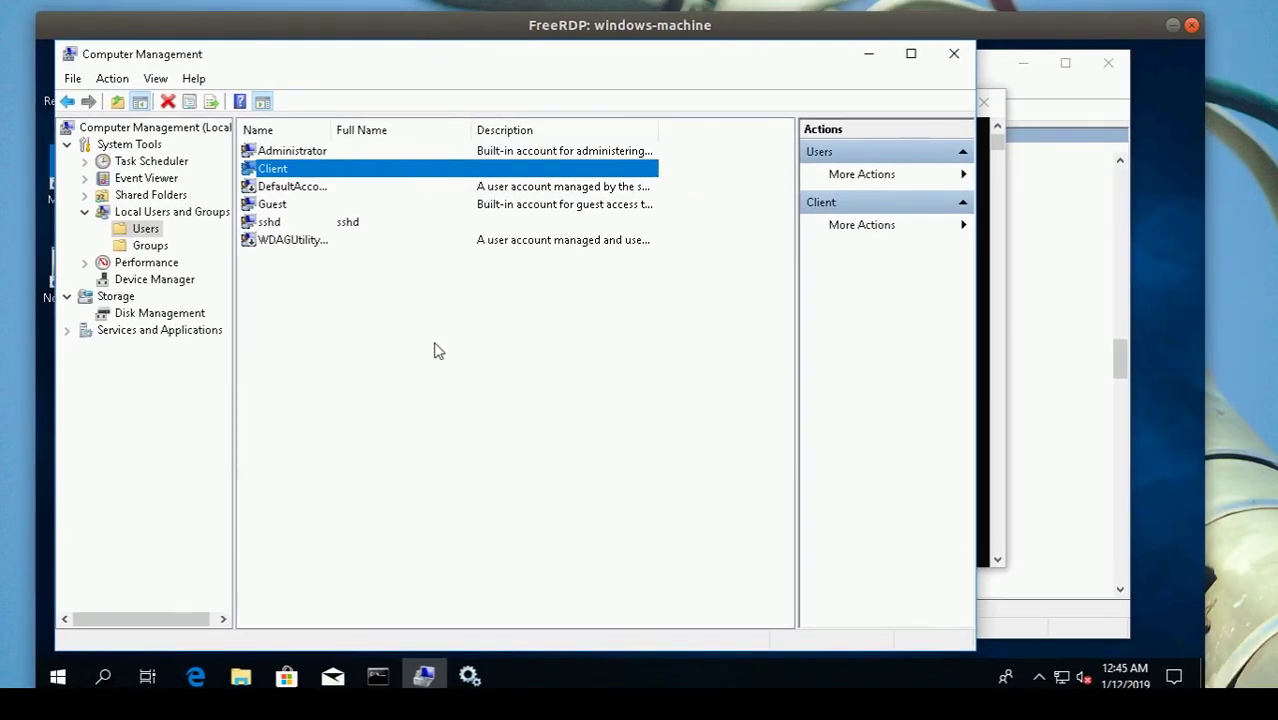
# Create local user 'user' with a never-expiring password and no change required at next logon.
pyautogui.rightClick(312, 331)
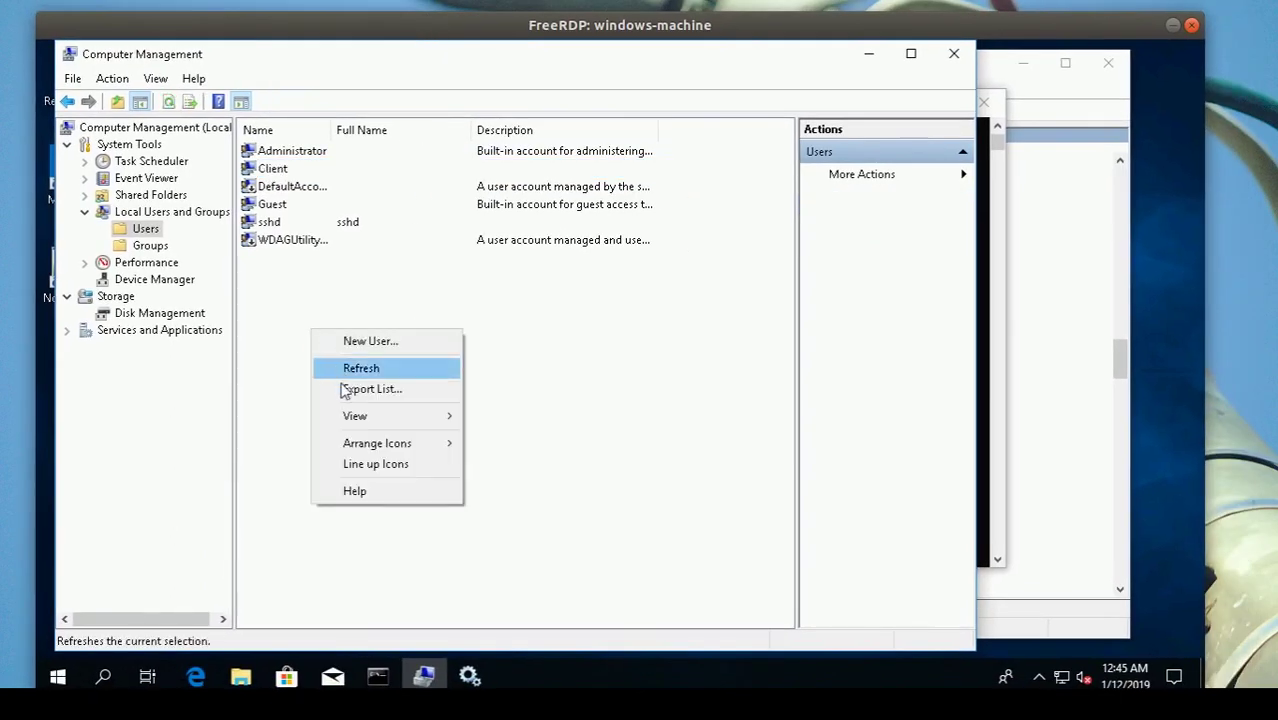
pyautogui.click(366, 343)
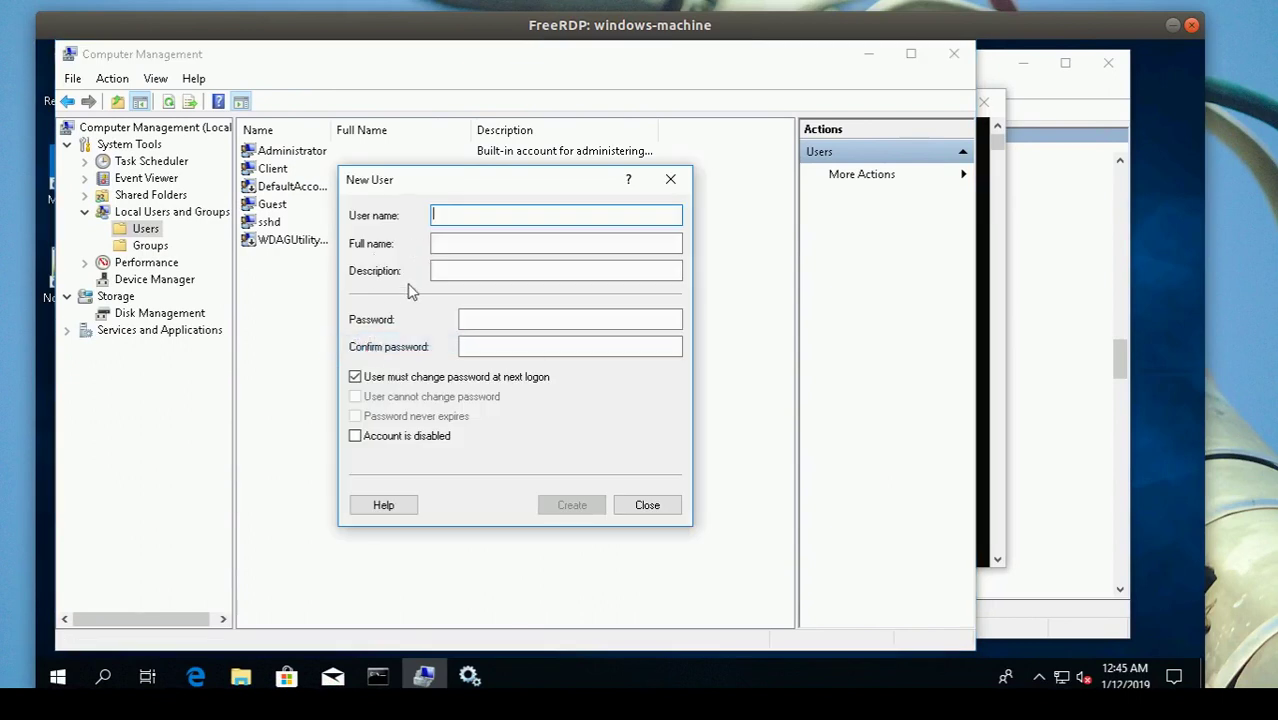
pyautogui.write('use')
pyautogui.press('Tab')
pyautogui.press('Tab')
pyautogui.press('Tab')
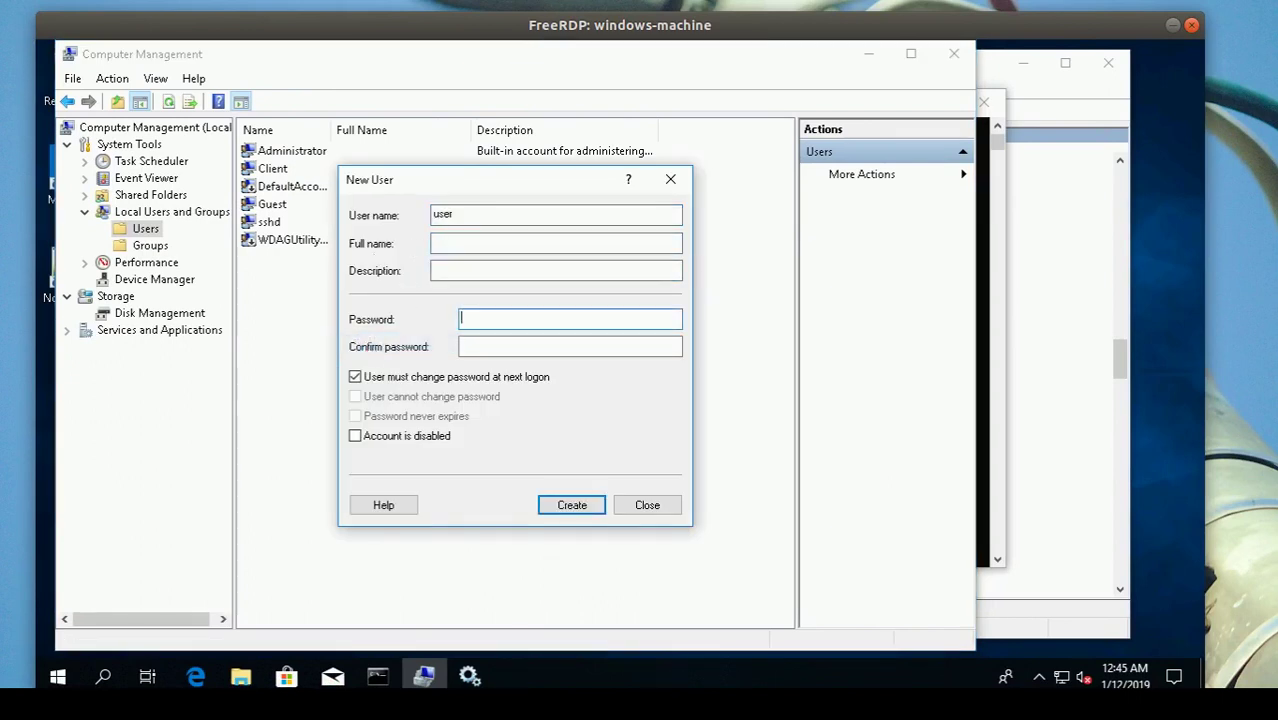
pyautogui.press('Tab')
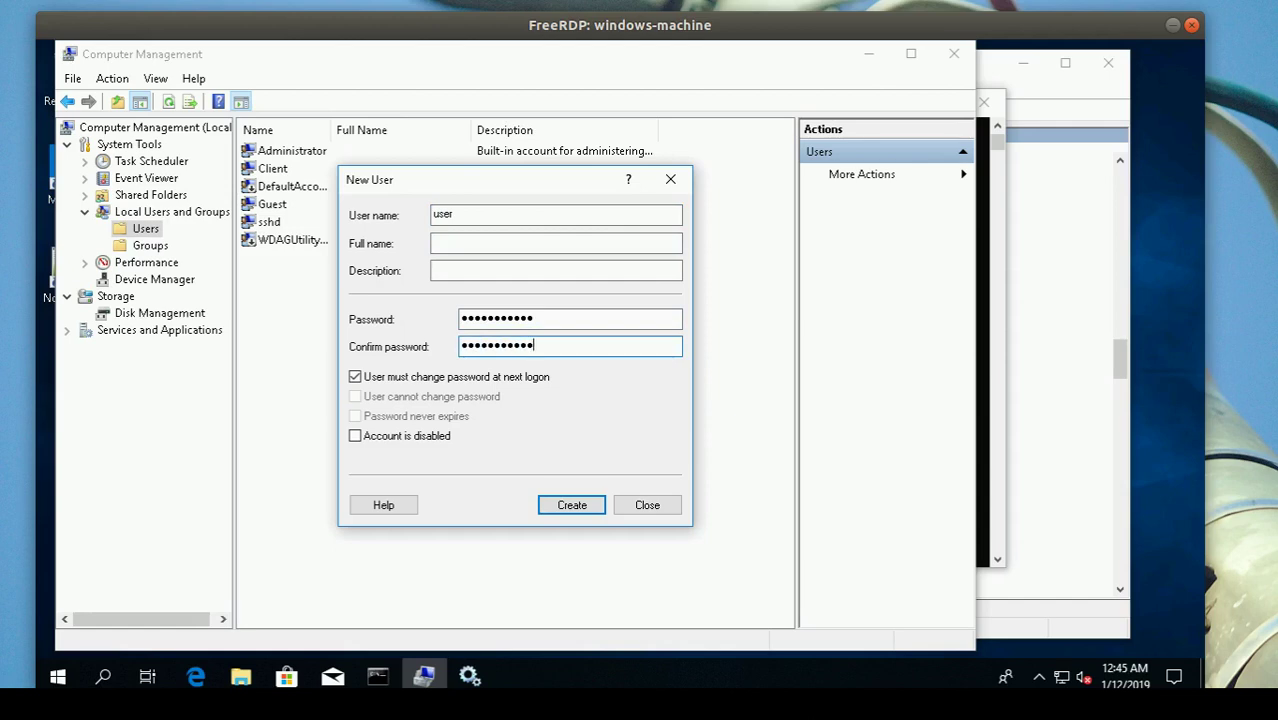
pyautogui.click(394, 377)
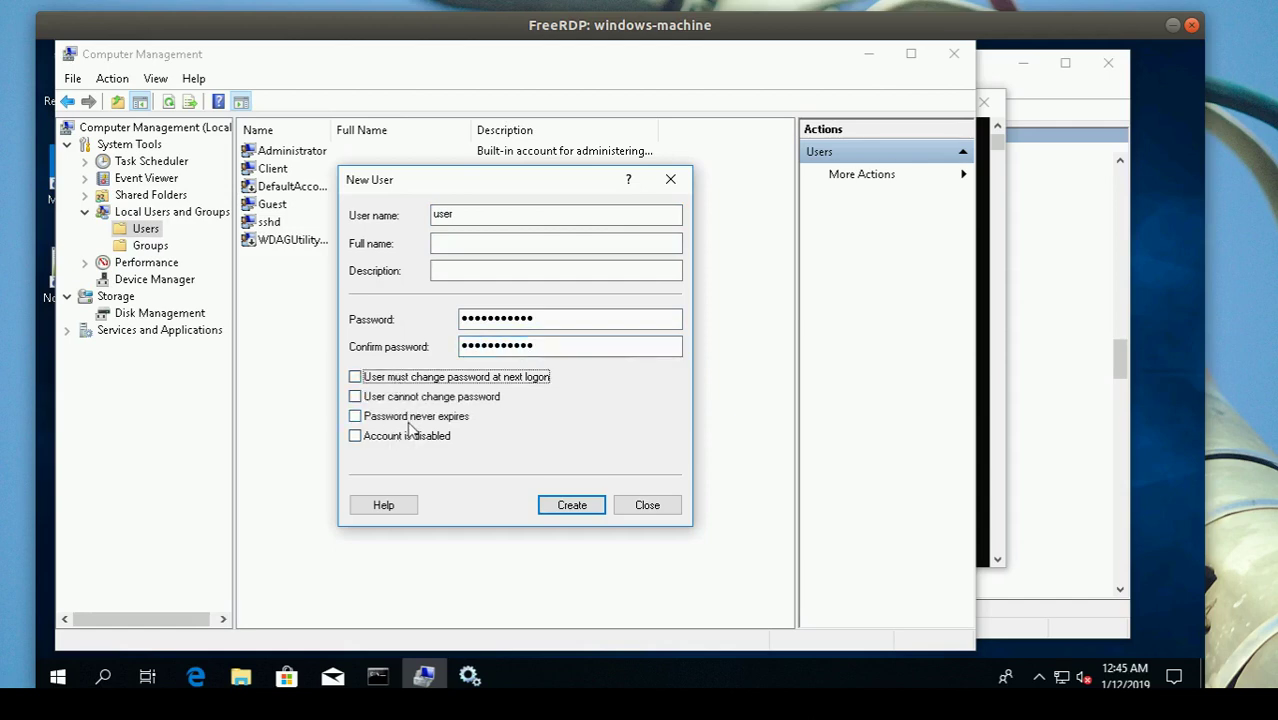
pyautogui.click(412, 416)
pyautogui.click(584, 500)
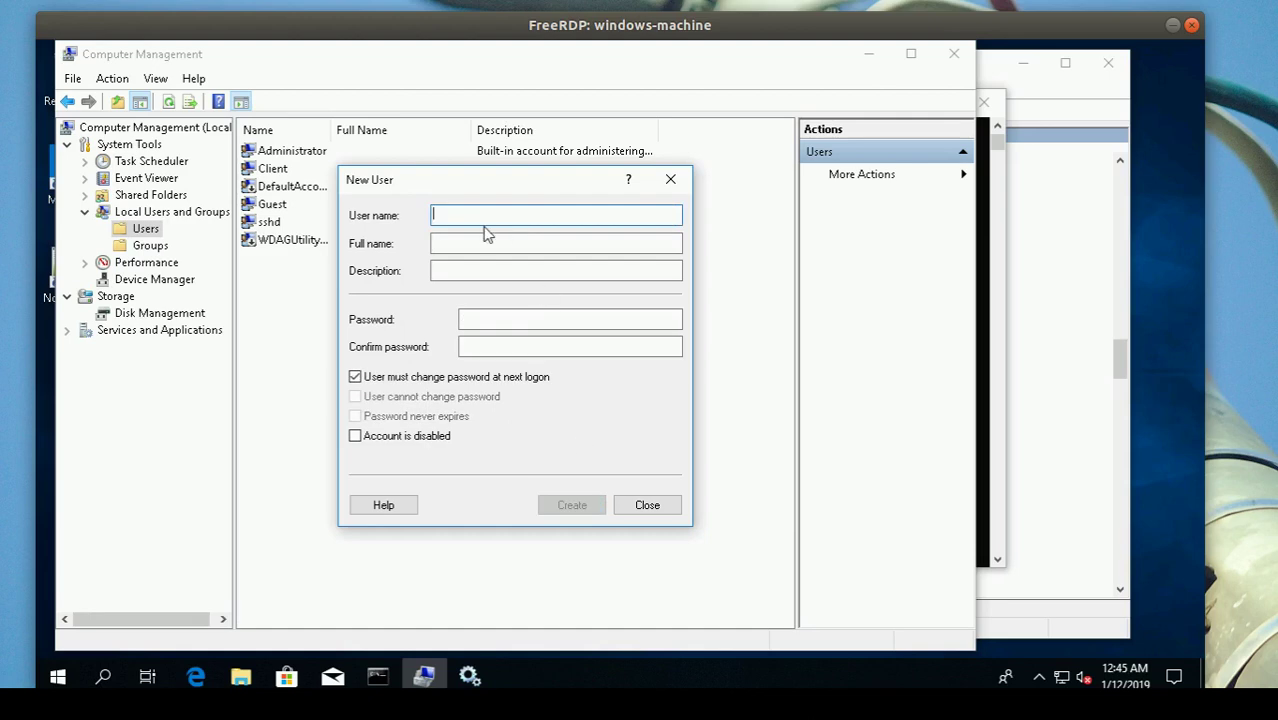
pyautogui.click(670, 179)
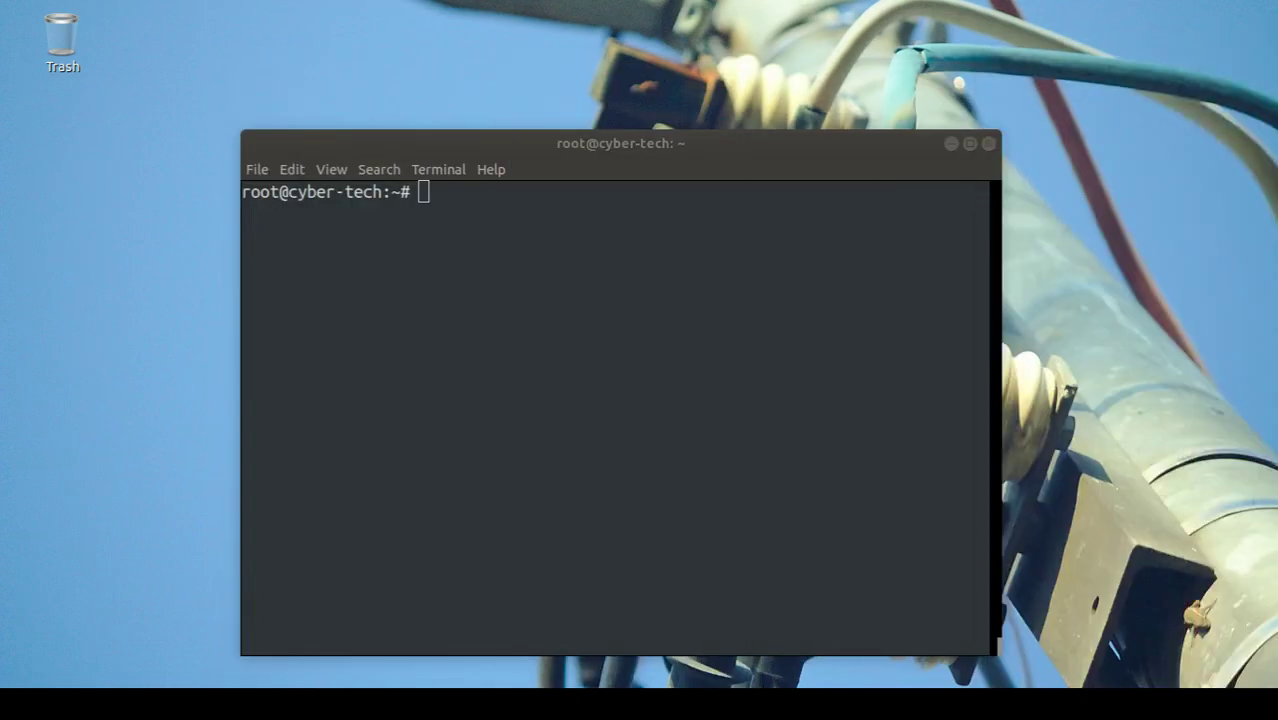
# SSH into 192.168.56.103 as 'user', entering the account password to reach the Windows prompt.
pyautogui.click(500, 255)
pyautogui.write('ssh user')
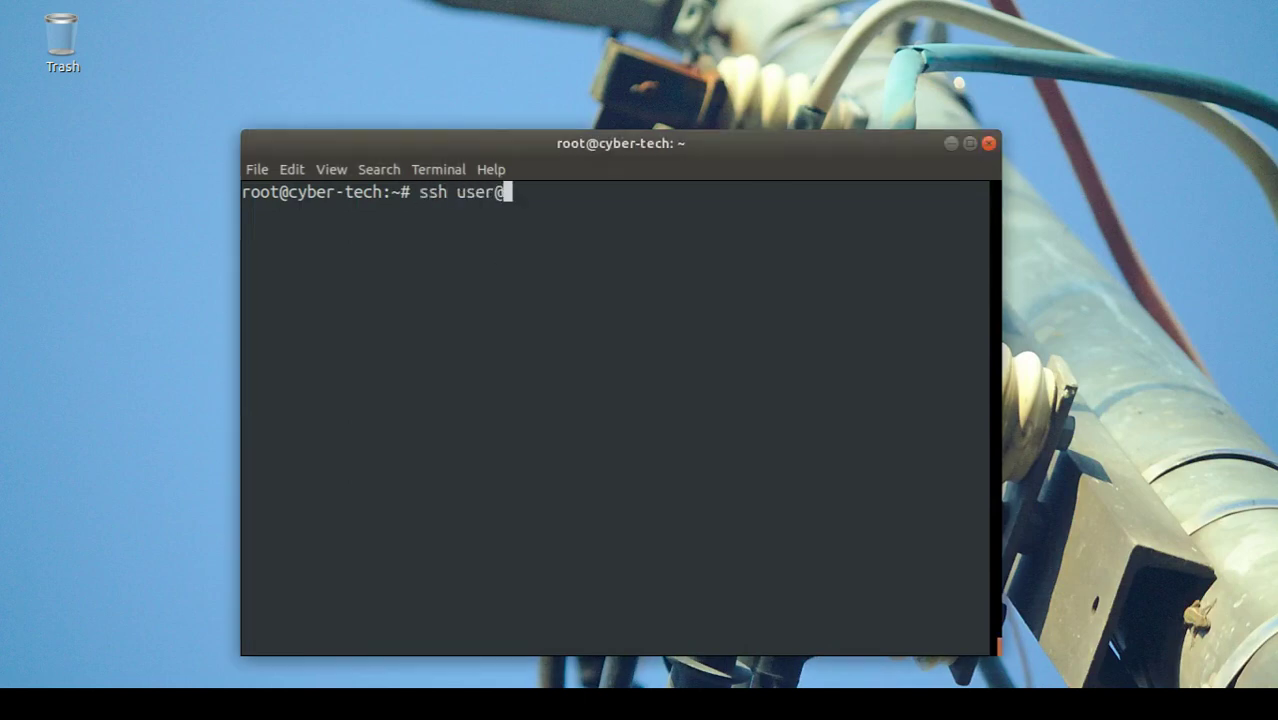
pyautogui.write('@192.168.56.103')
pyautogui.press('Return')
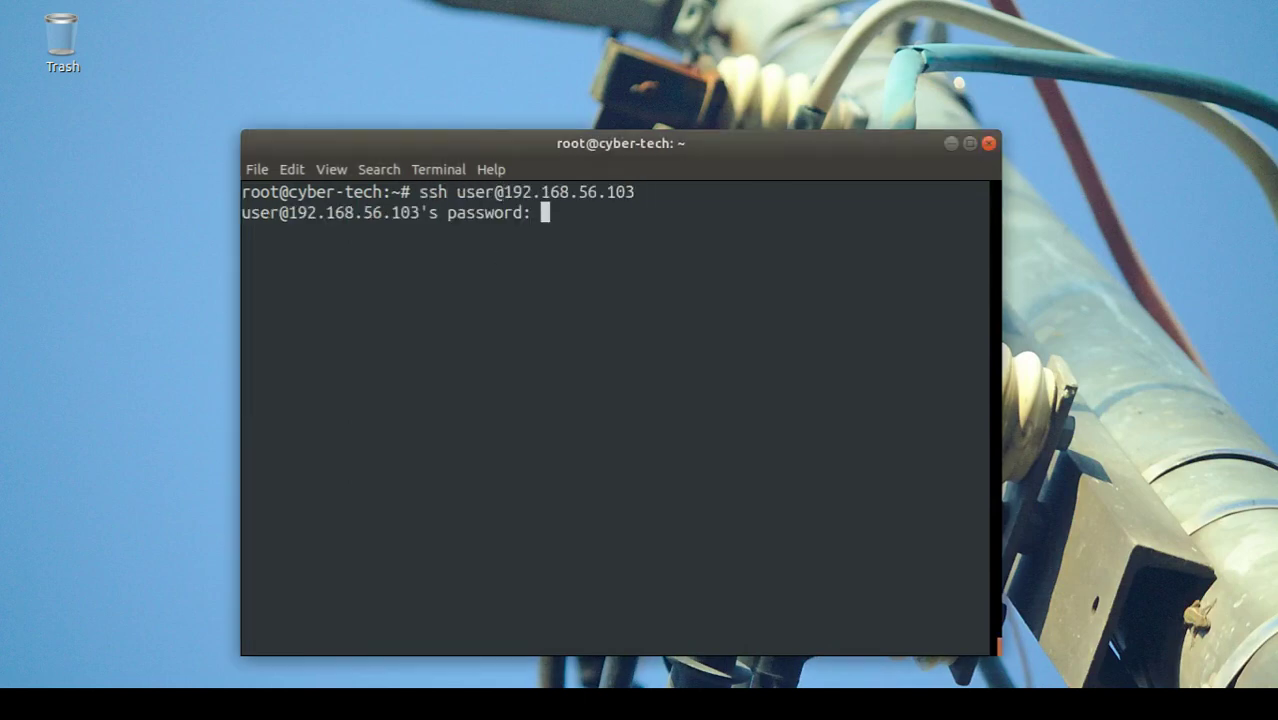
pyautogui.press('Return')
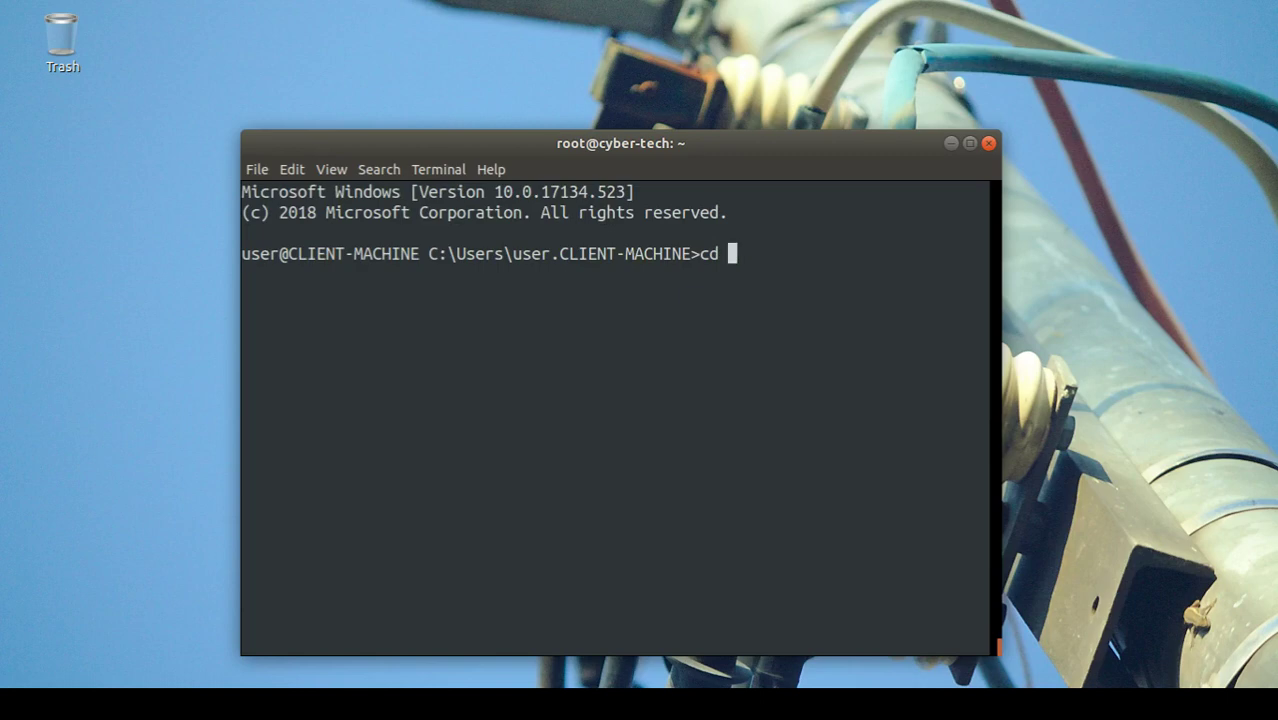
# Move up to C:\Users, list its folders with dir, and select the Client and cyber names.
pyautogui.write('..')
pyautogui.press('Return')
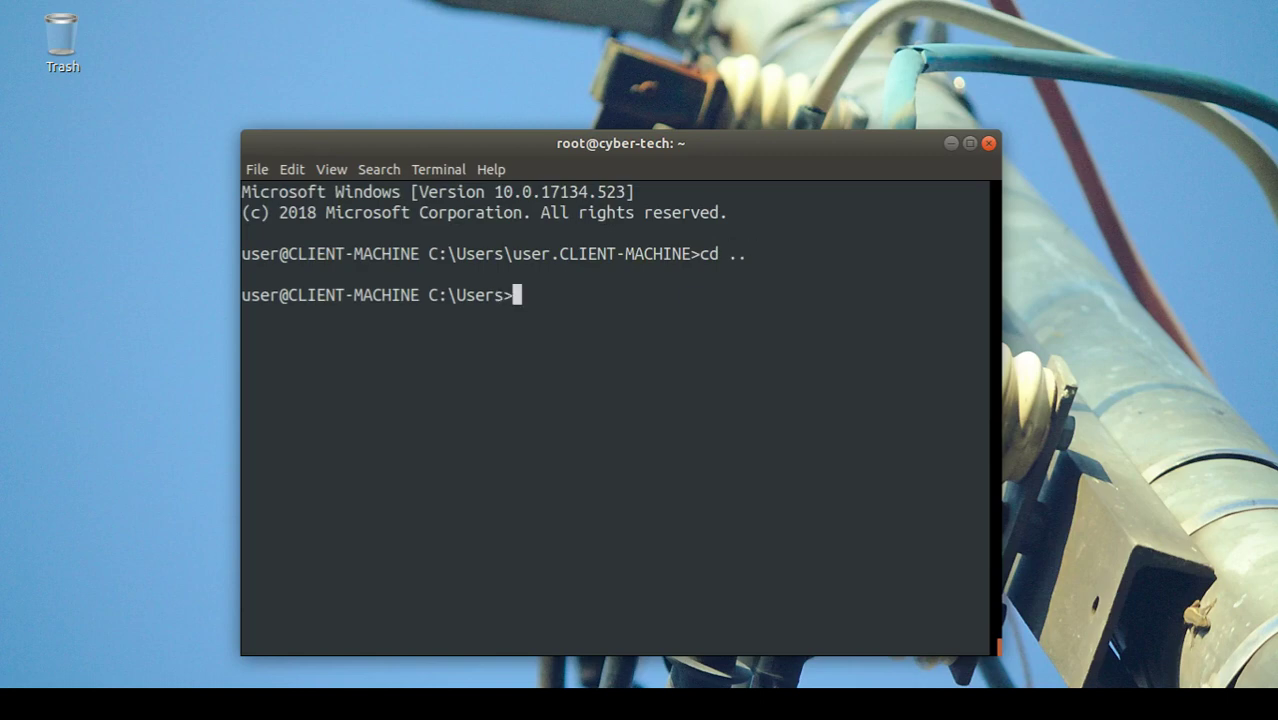
pyautogui.write('dir')
pyautogui.press('Return')
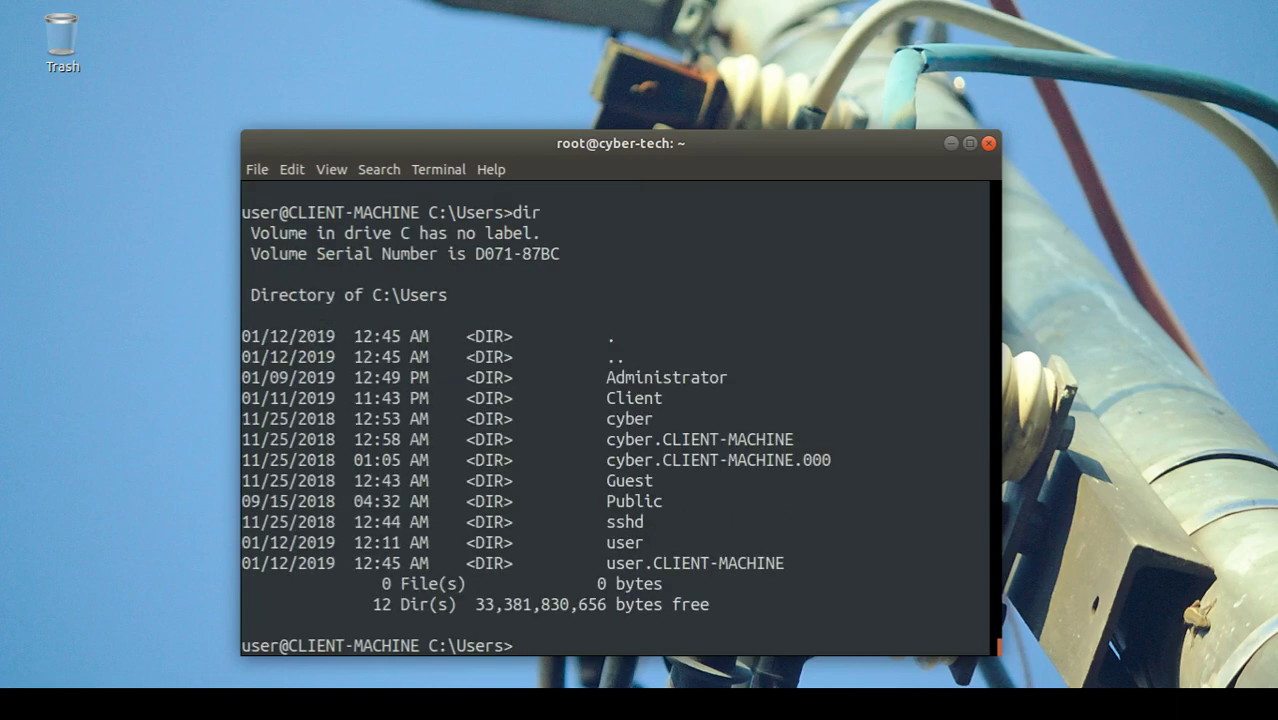
pyautogui.doubleClick(645, 397)
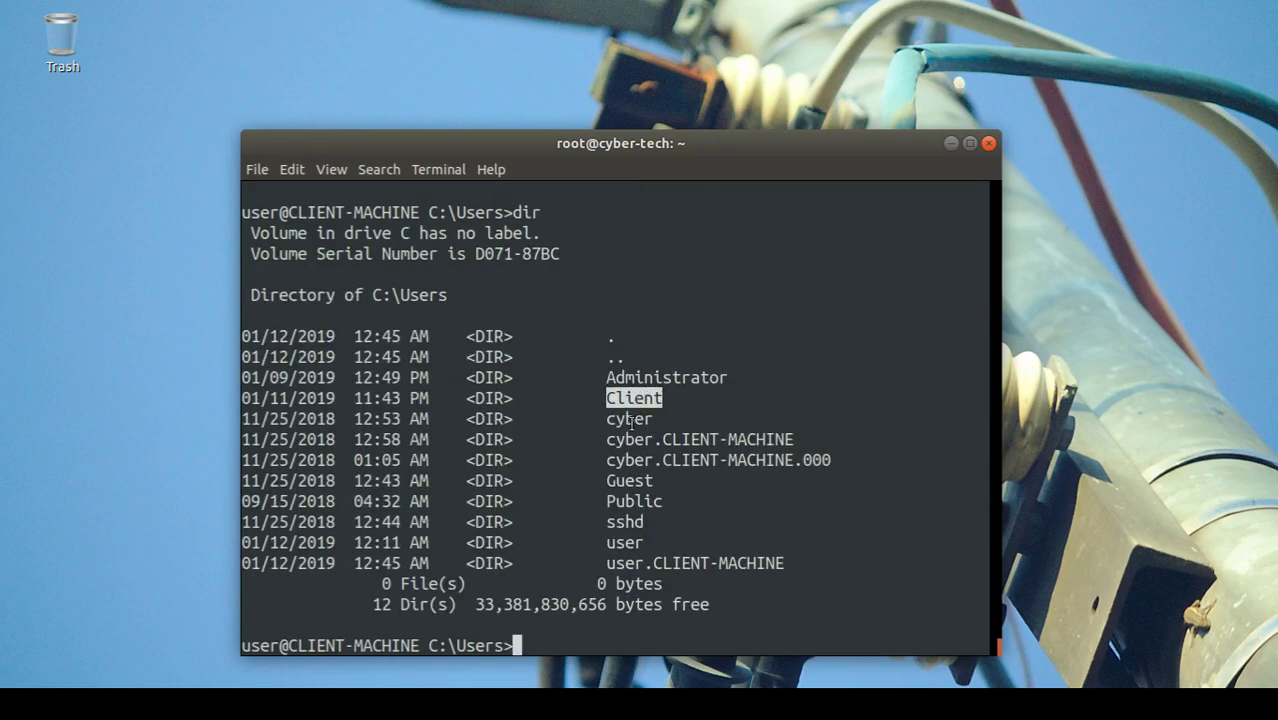
pyautogui.doubleClick(632, 420)
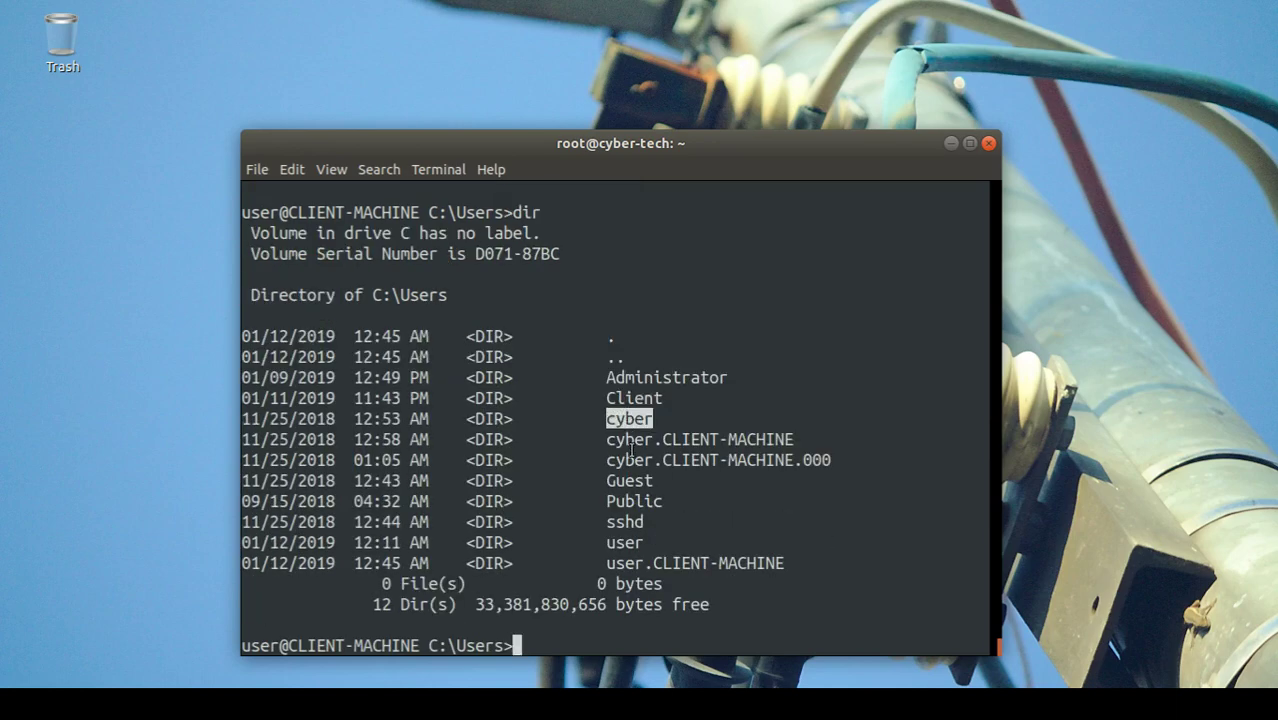
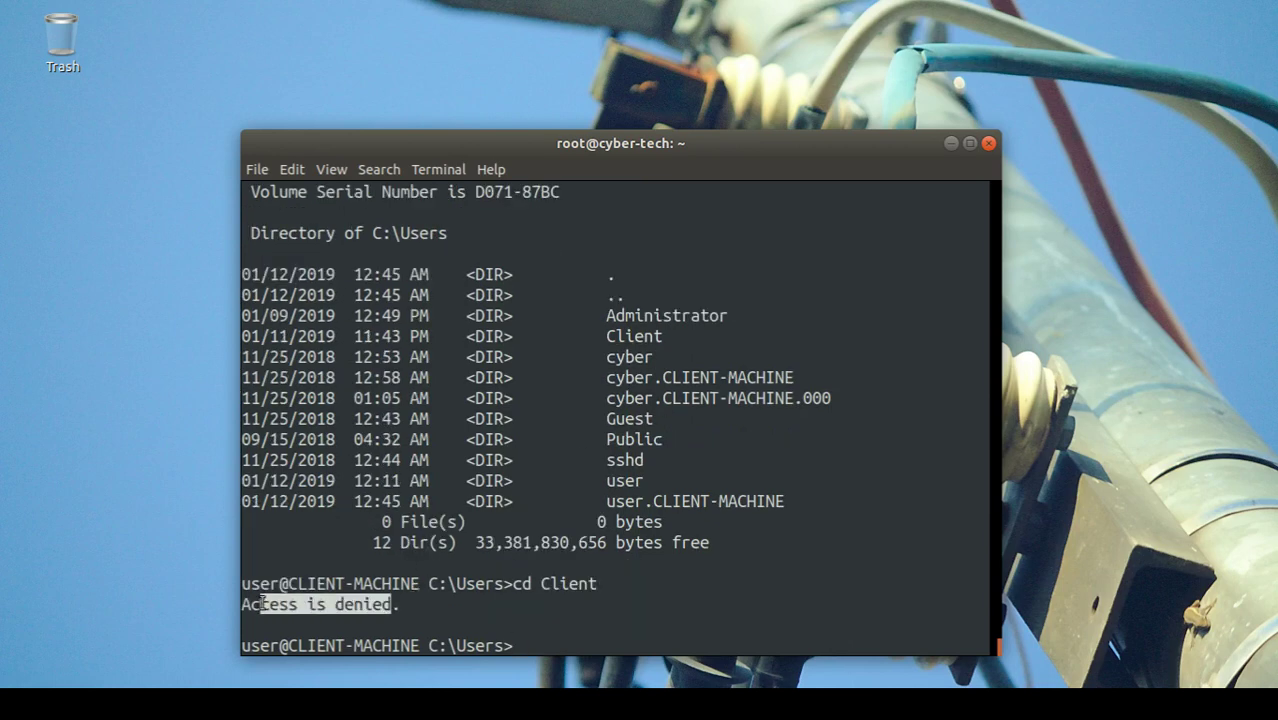
# Select the "Access is denied" error returned by cd Client in the SSH terminal.
pyautogui.moveTo(262, 604); pyautogui.dragTo(252, 604)
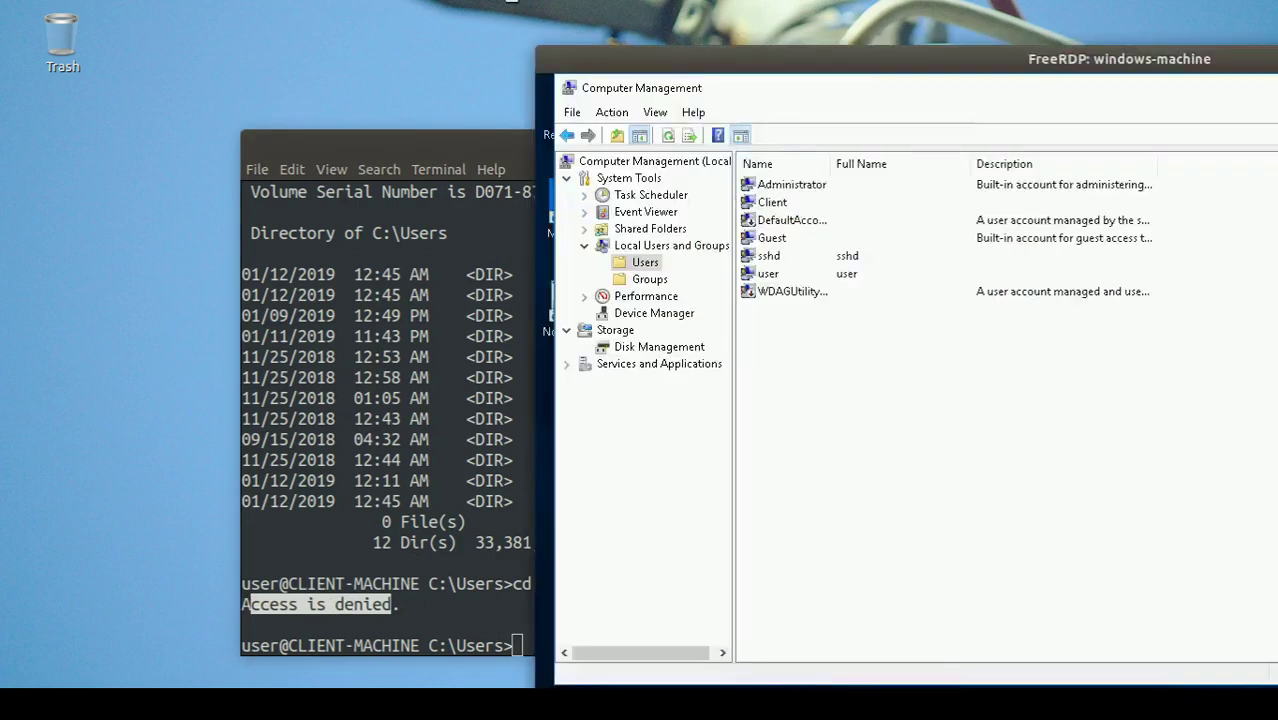
# Add CLIENT-MACHINE\Administrators to the user account's Member Of groups and save the properties.
pyautogui.moveTo(1067, 71); pyautogui.dragTo(600, 52)
pyautogui.rightClick(304, 253)
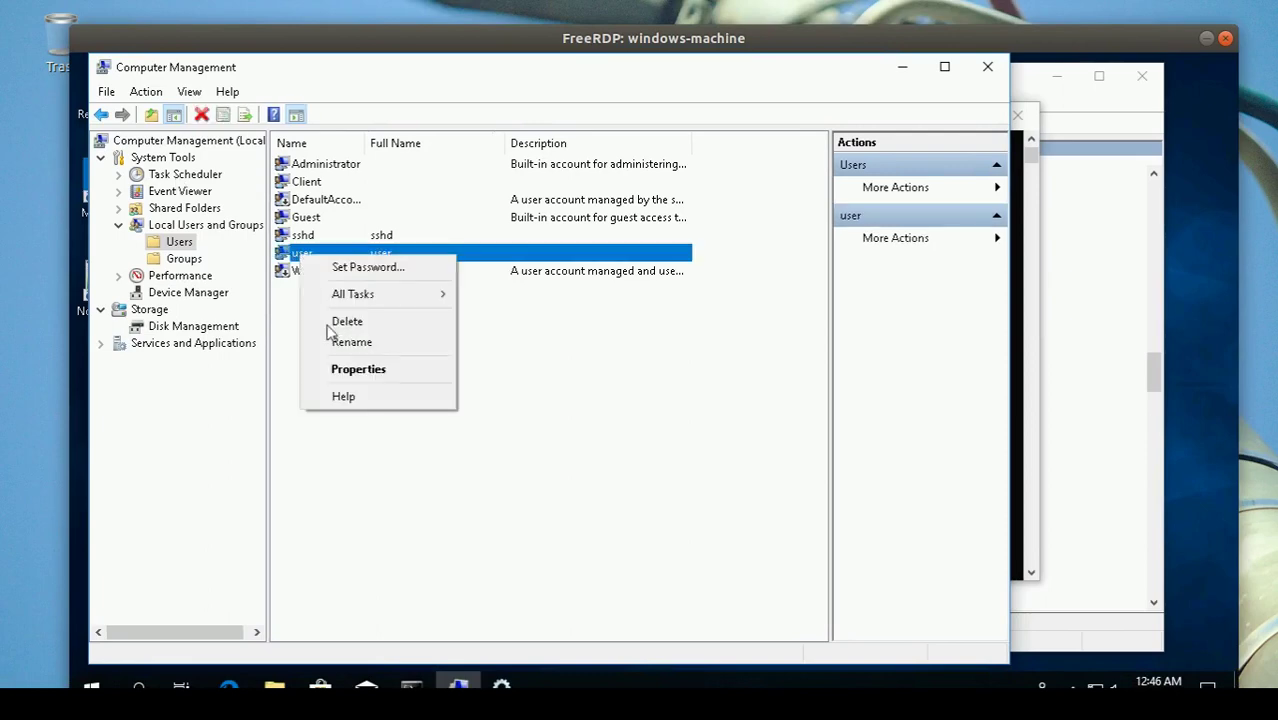
pyautogui.click(369, 372)
pyautogui.click(462, 193)
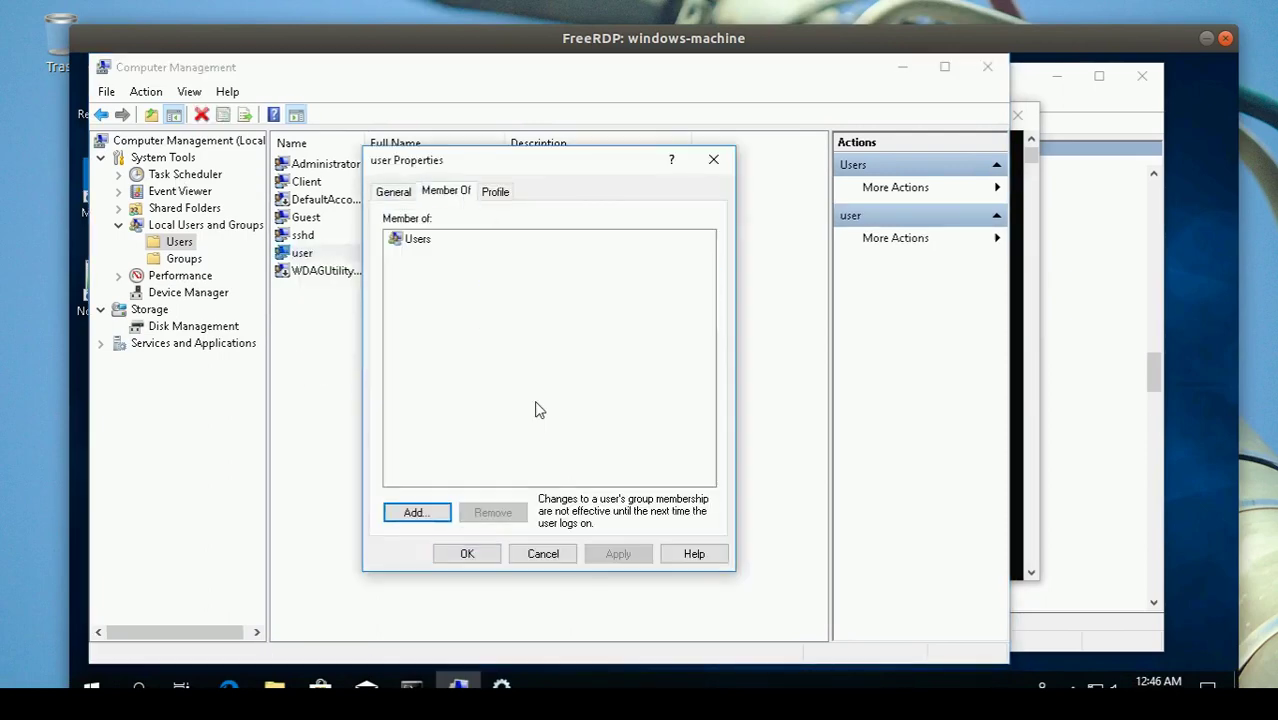
pyautogui.click(416, 512)
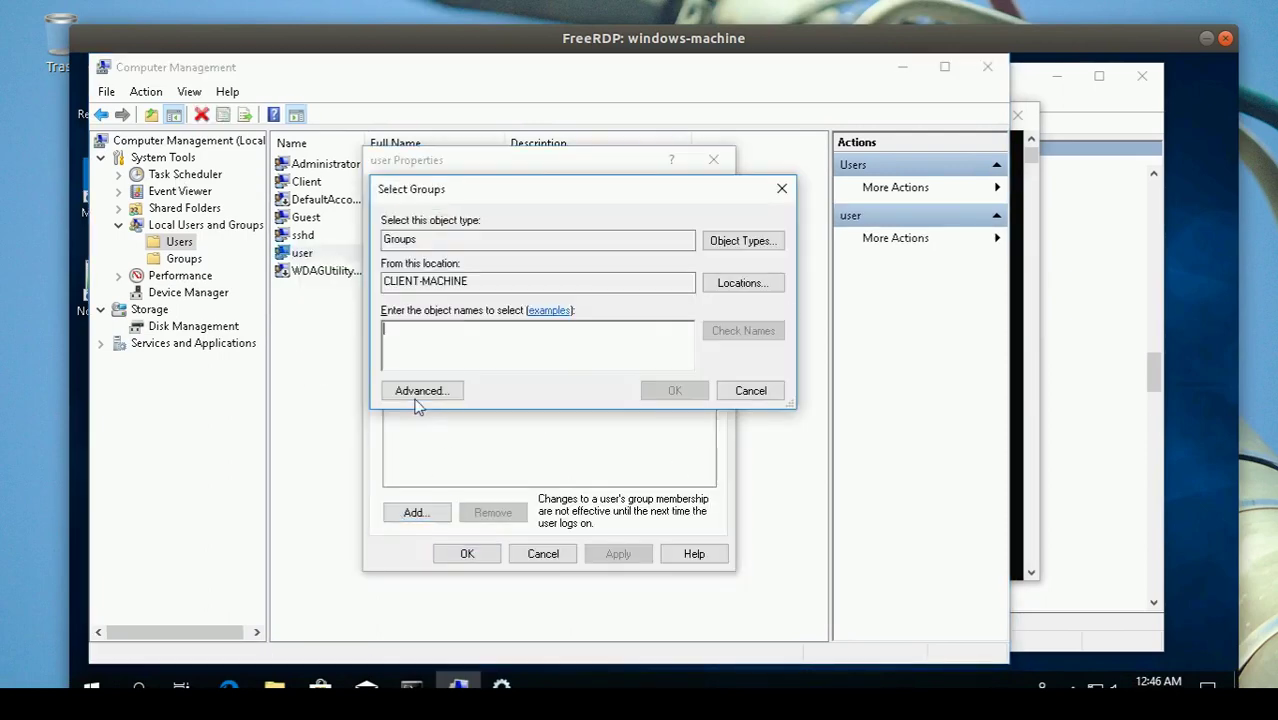
pyautogui.click(420, 392)
pyautogui.click(810, 313)
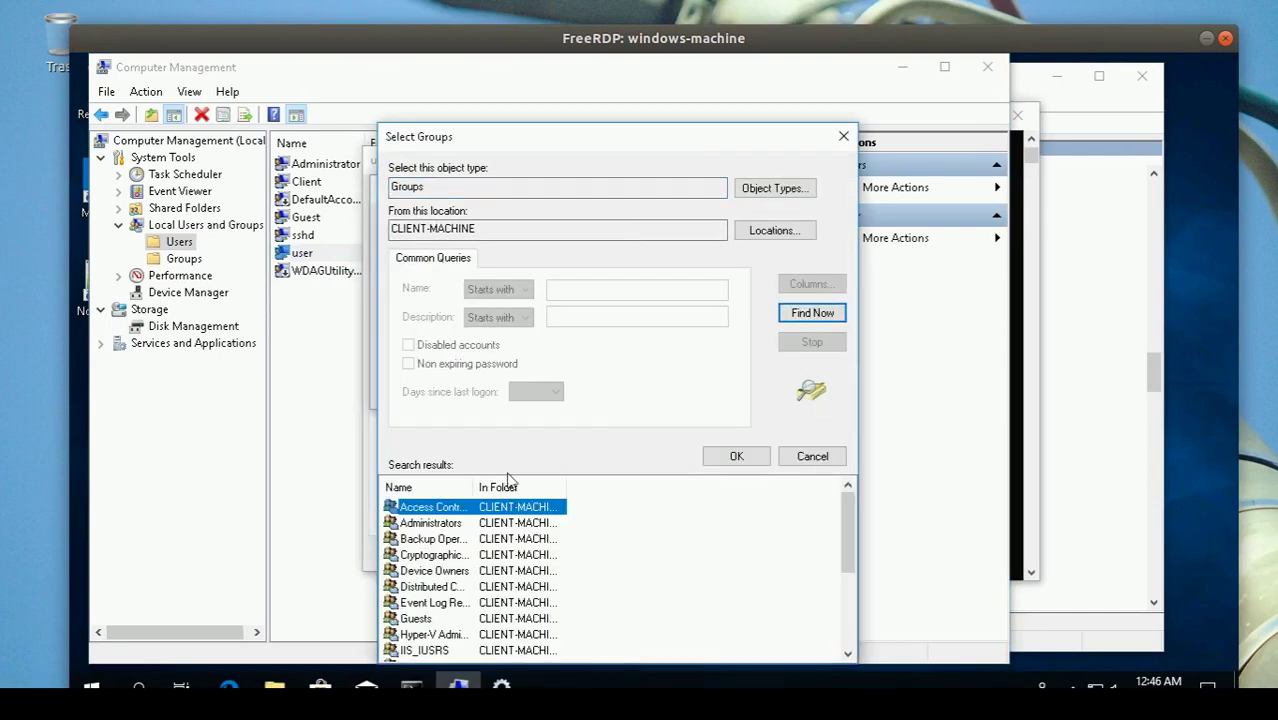
pyautogui.click(458, 522)
pyautogui.click(737, 456)
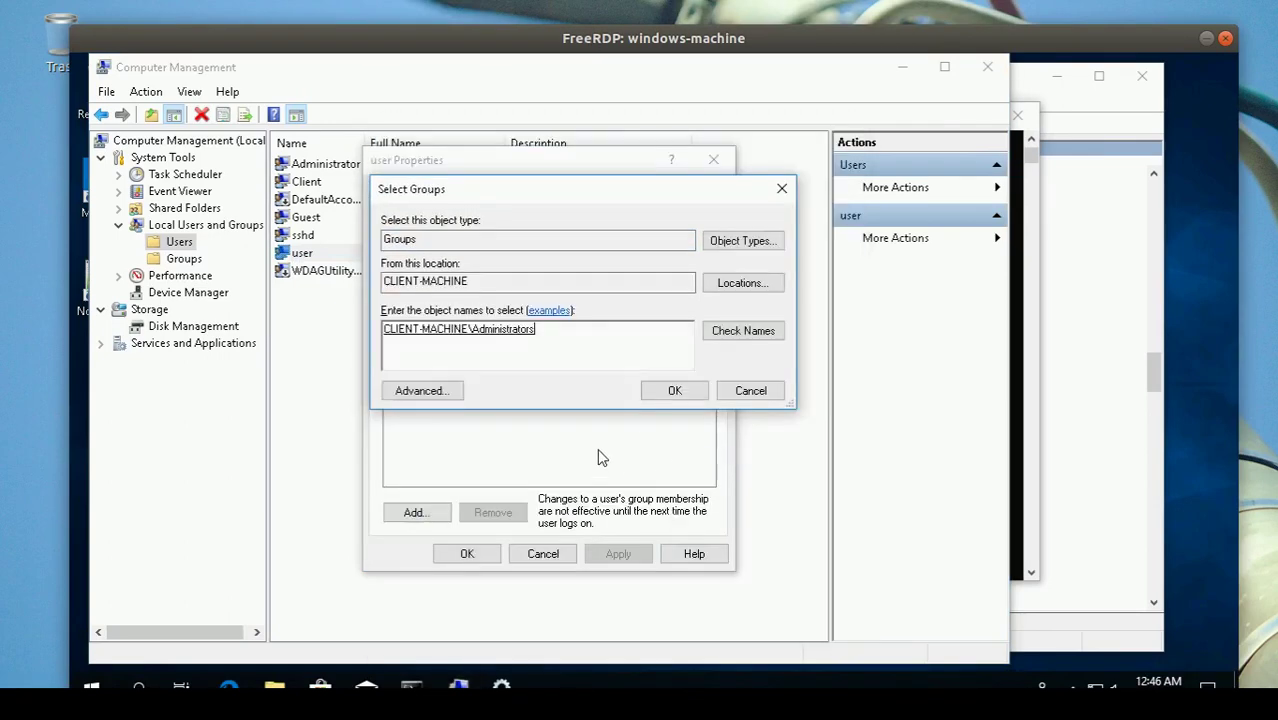
pyautogui.click(674, 391)
pyautogui.click(490, 555)
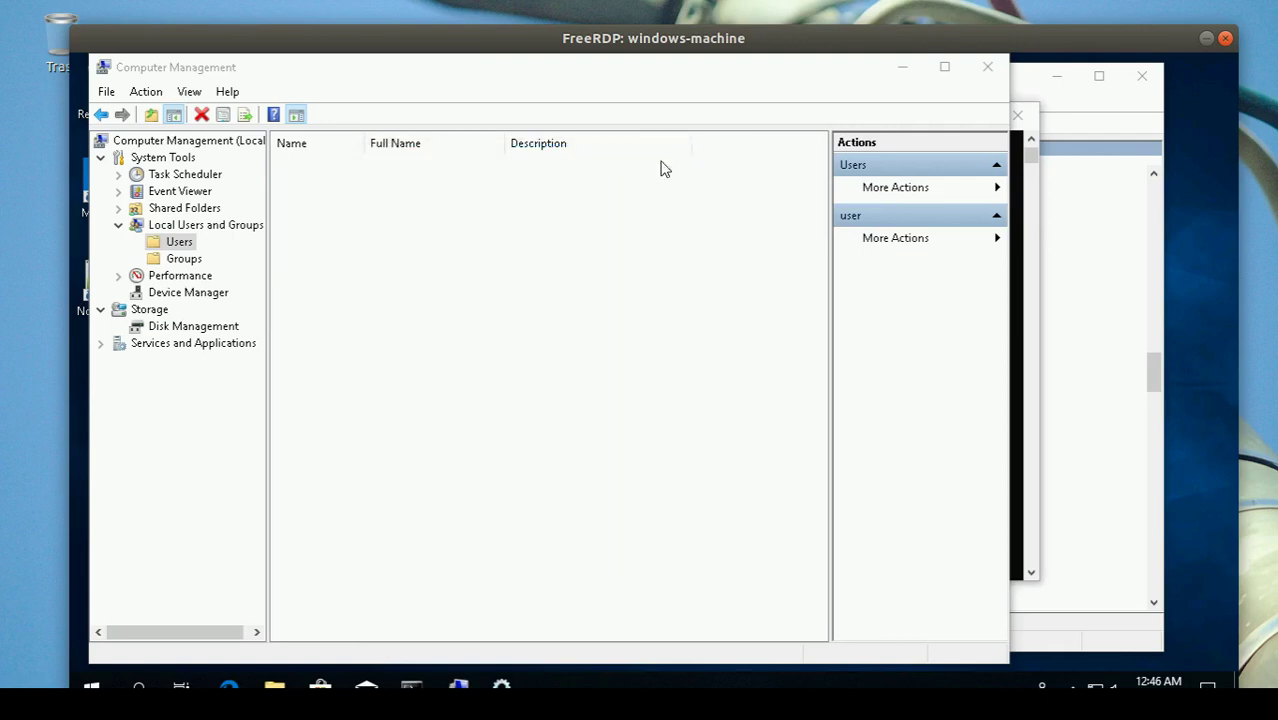
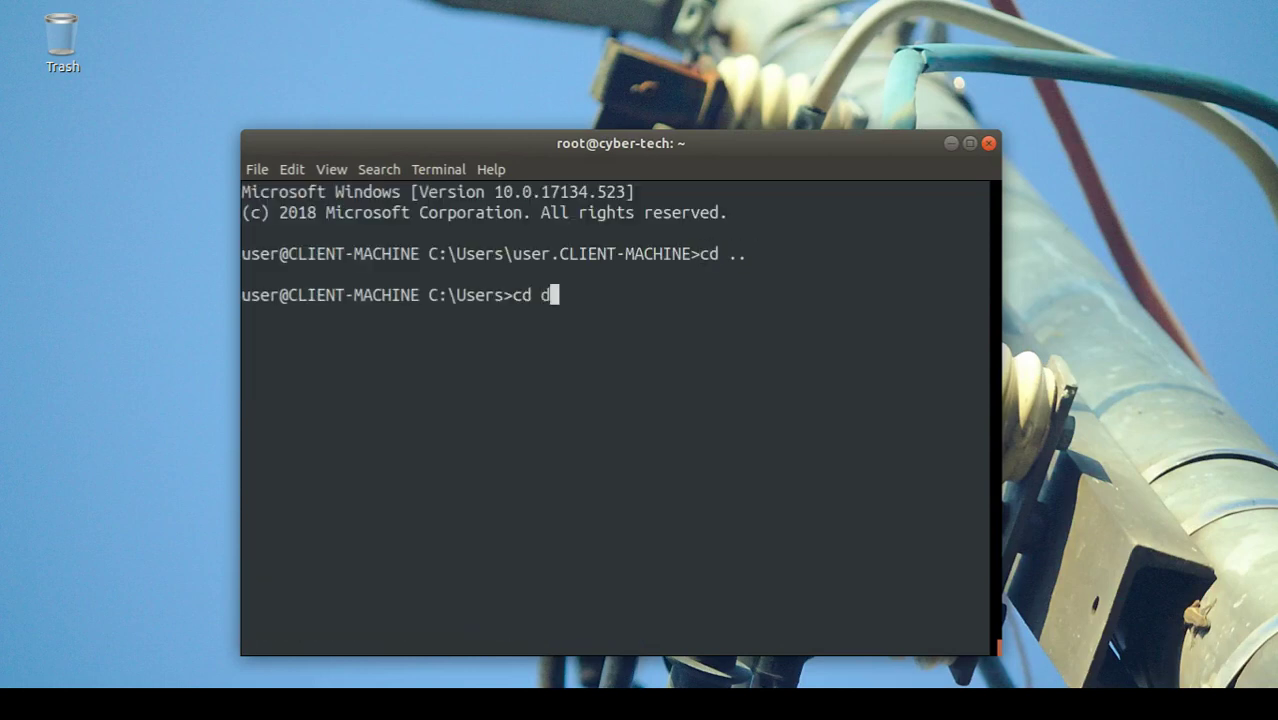
# Change into the Client folder, then exit the SSH session to 192.168.56.103.
pyautogui.write('lient')
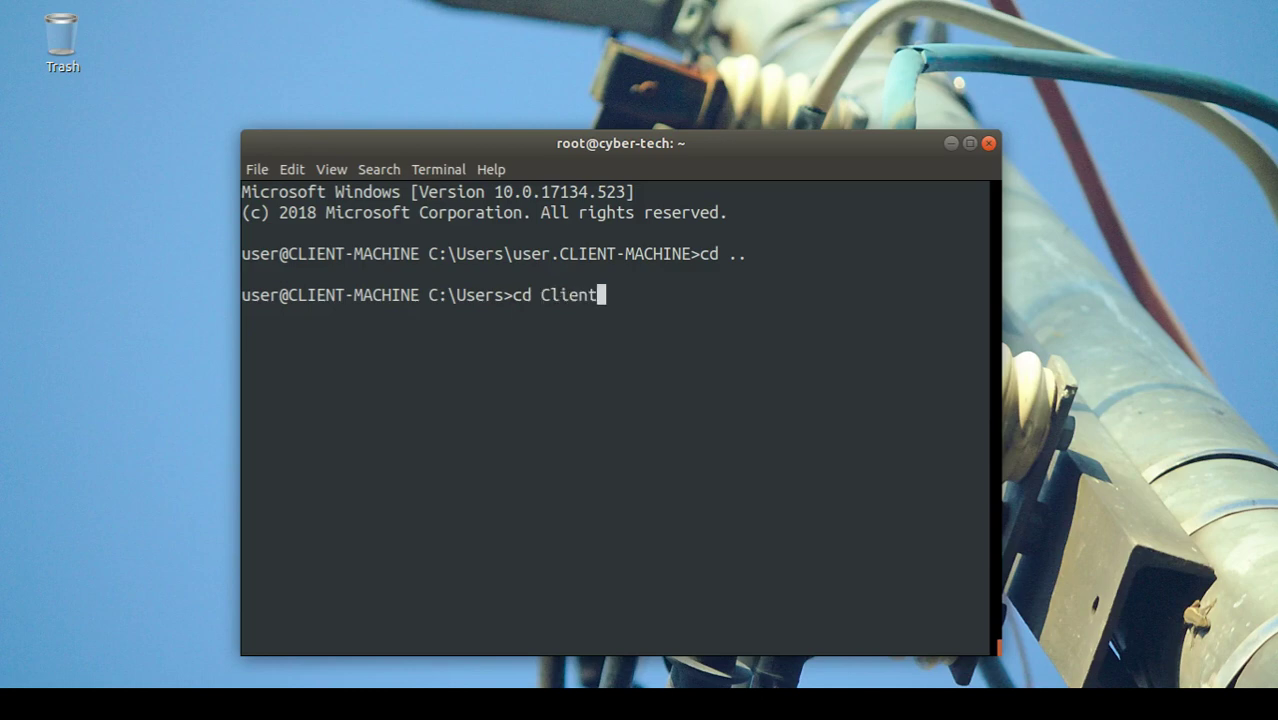
pyautogui.press('Return')
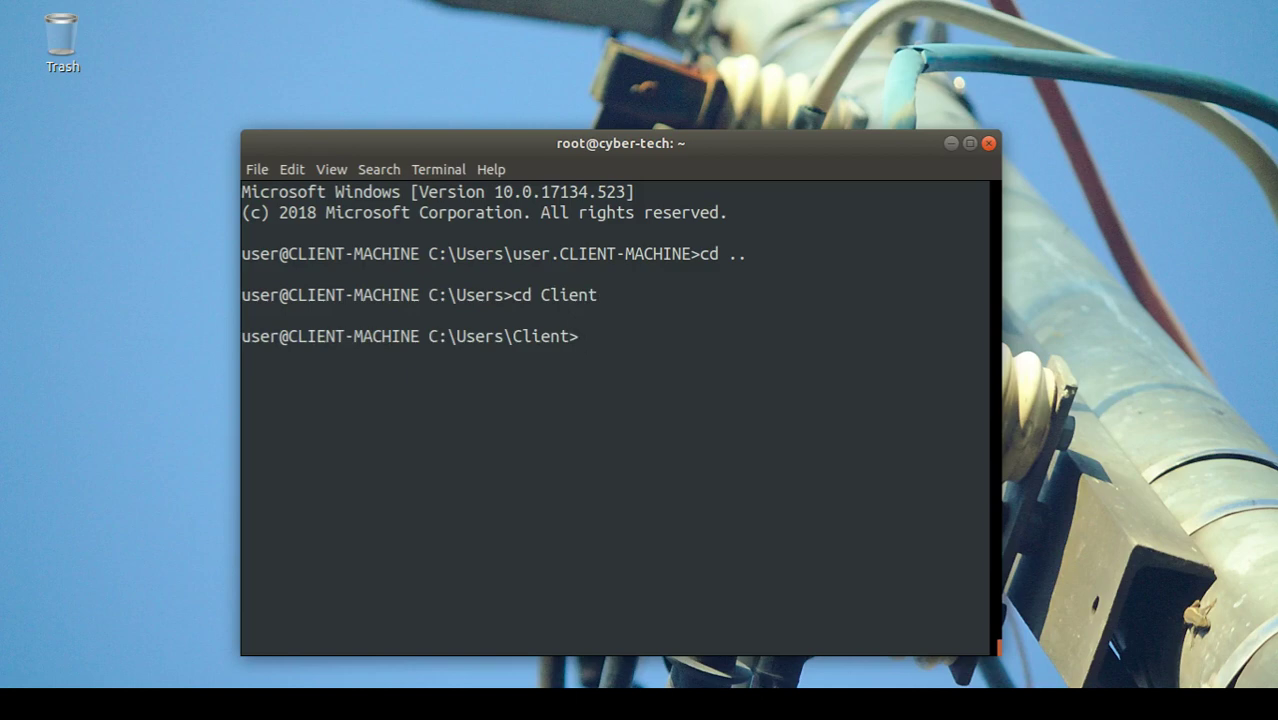
pyautogui.write('exit')
pyautogui.press('Return')
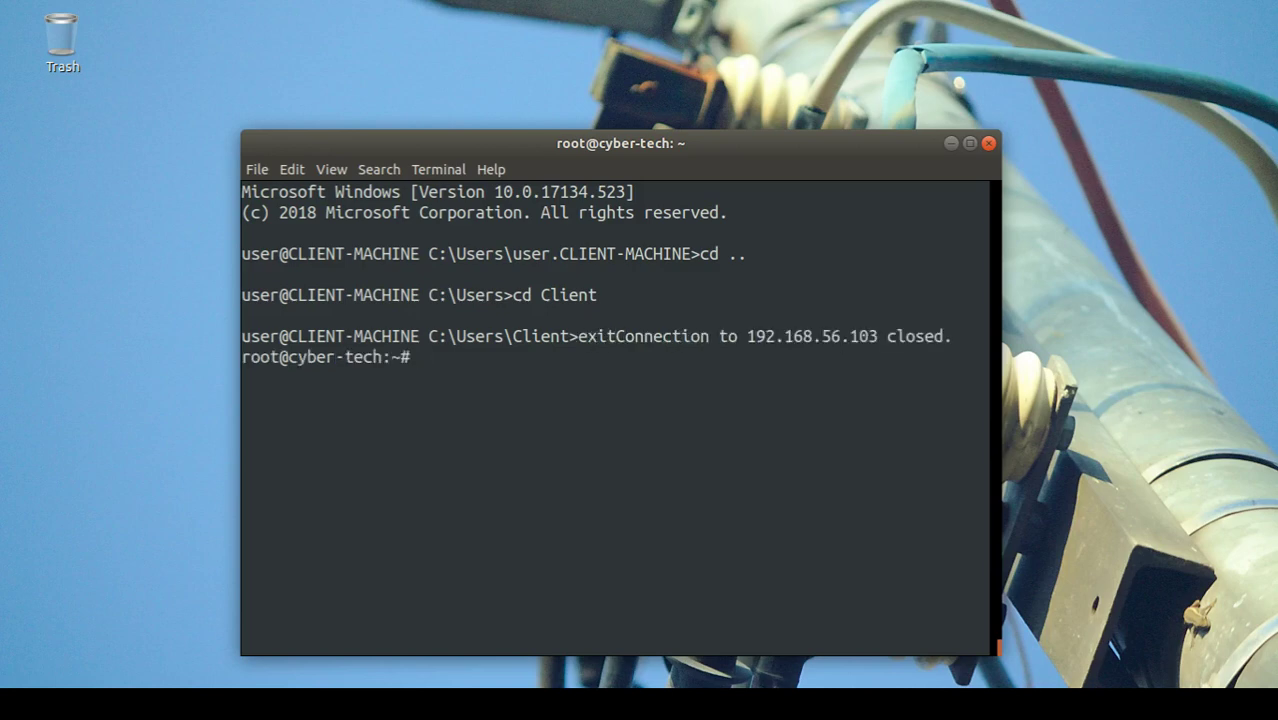
# Clear the local terminal and restore the FreeRDP windows-machine desktop showing Computer Management users.
pyautogui.hotkey('ctrl', 'l')
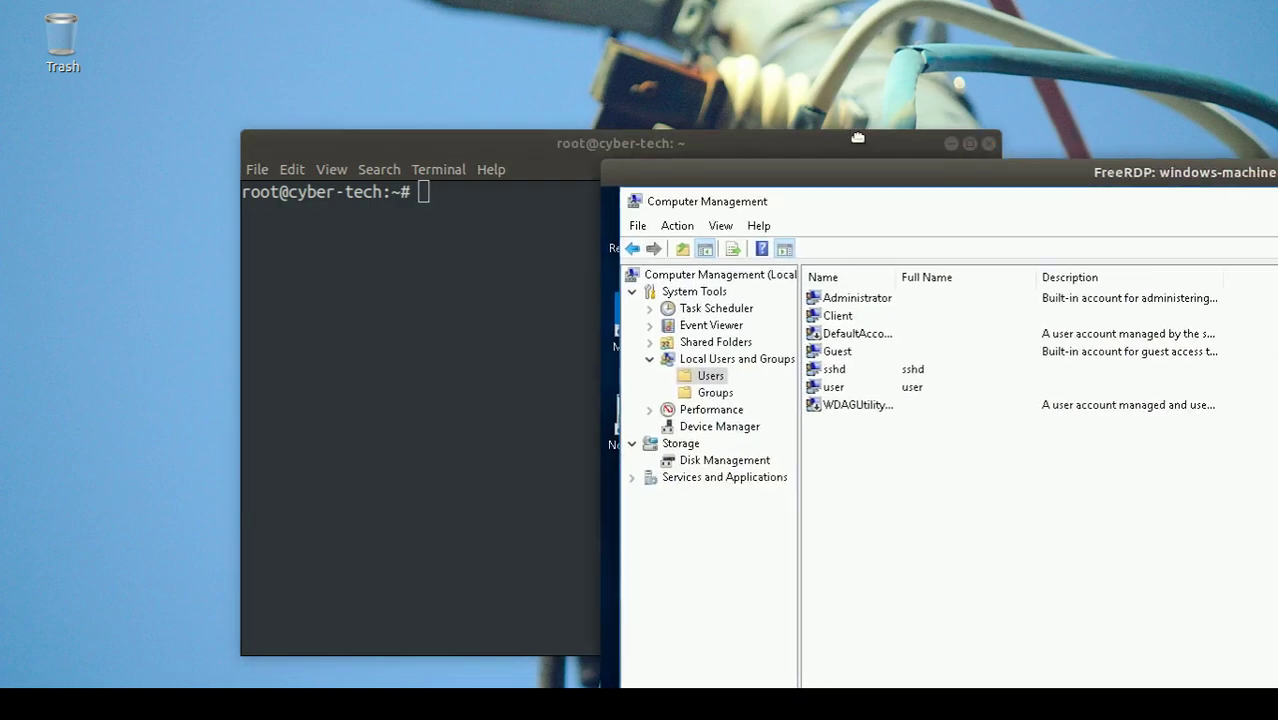
pyautogui.moveTo(1140, 173); pyautogui.dragTo(588, 9)
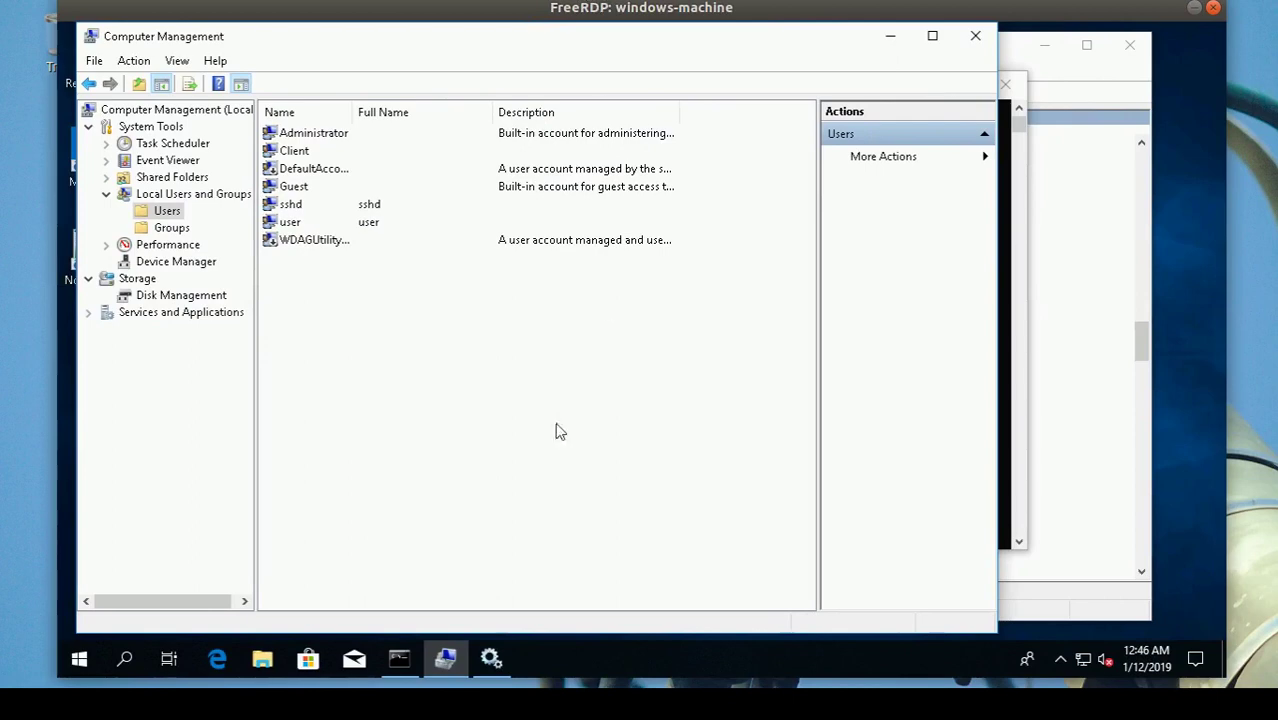
pyautogui.click(399, 652)
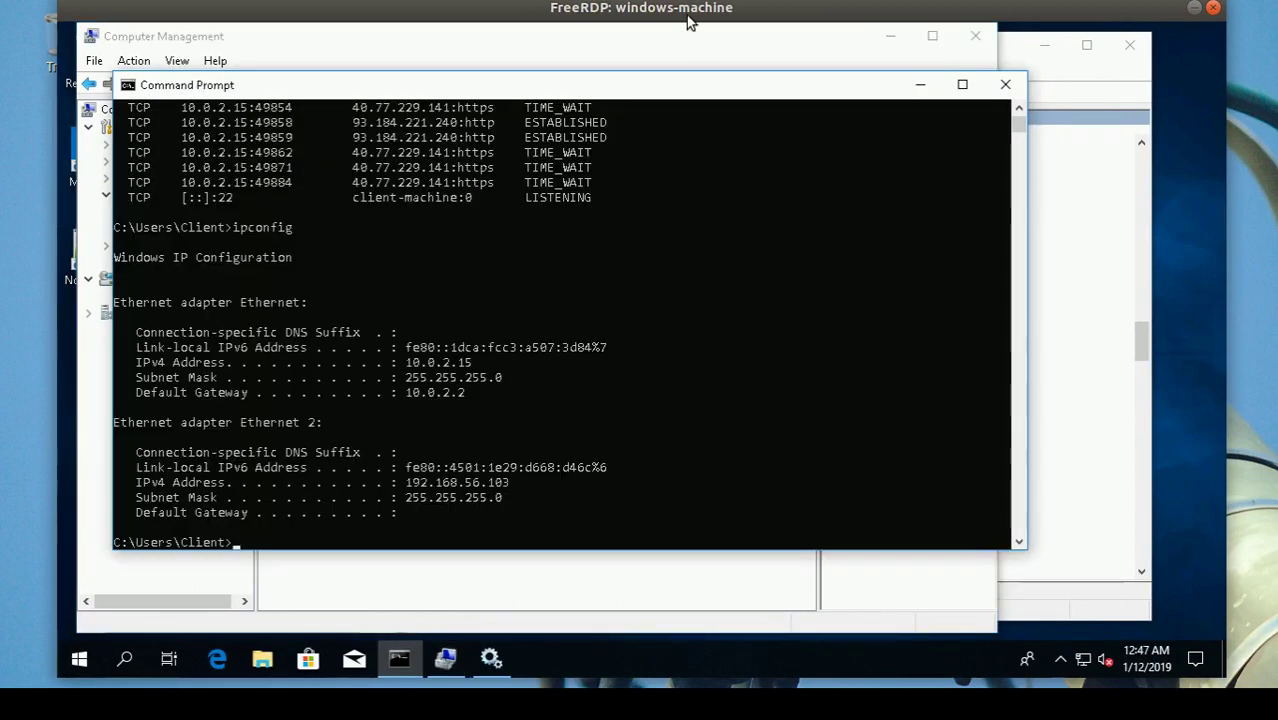
pyautogui.moveTo(690, 10); pyautogui.dragTo(1206, 32)
pyautogui.press('super+h')
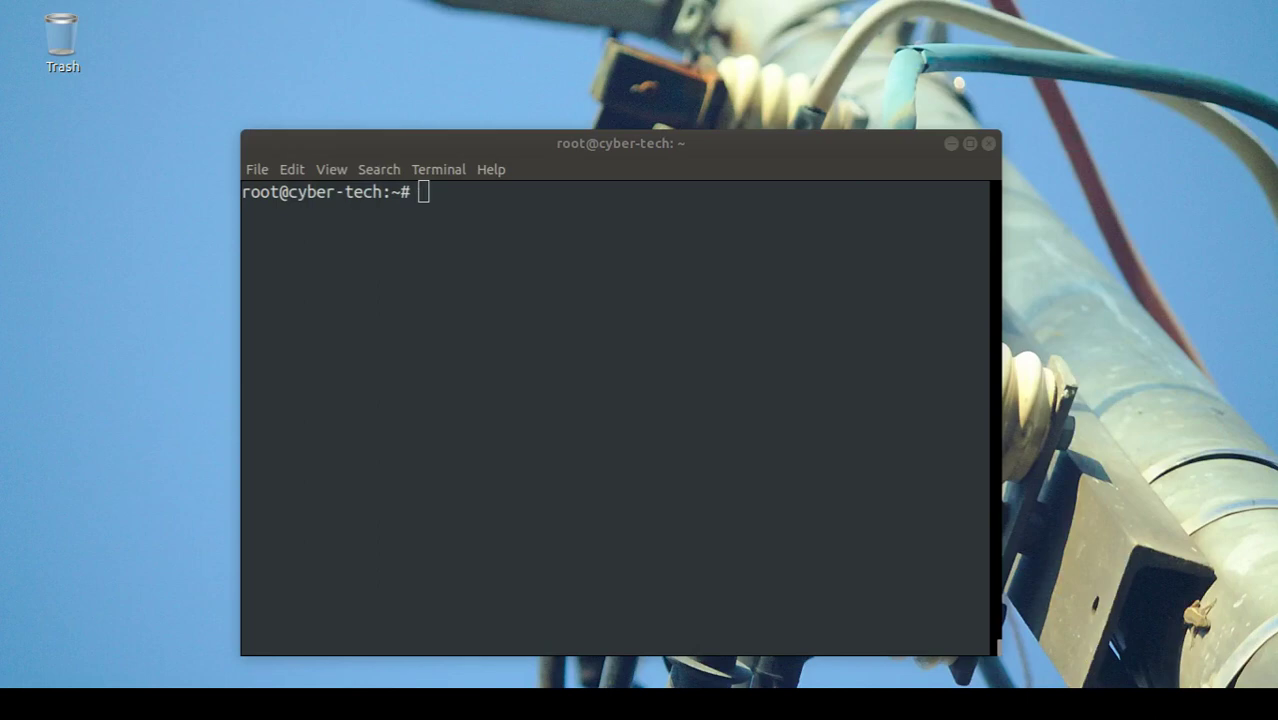
pyautogui.hotkey('alt', 'Tab')
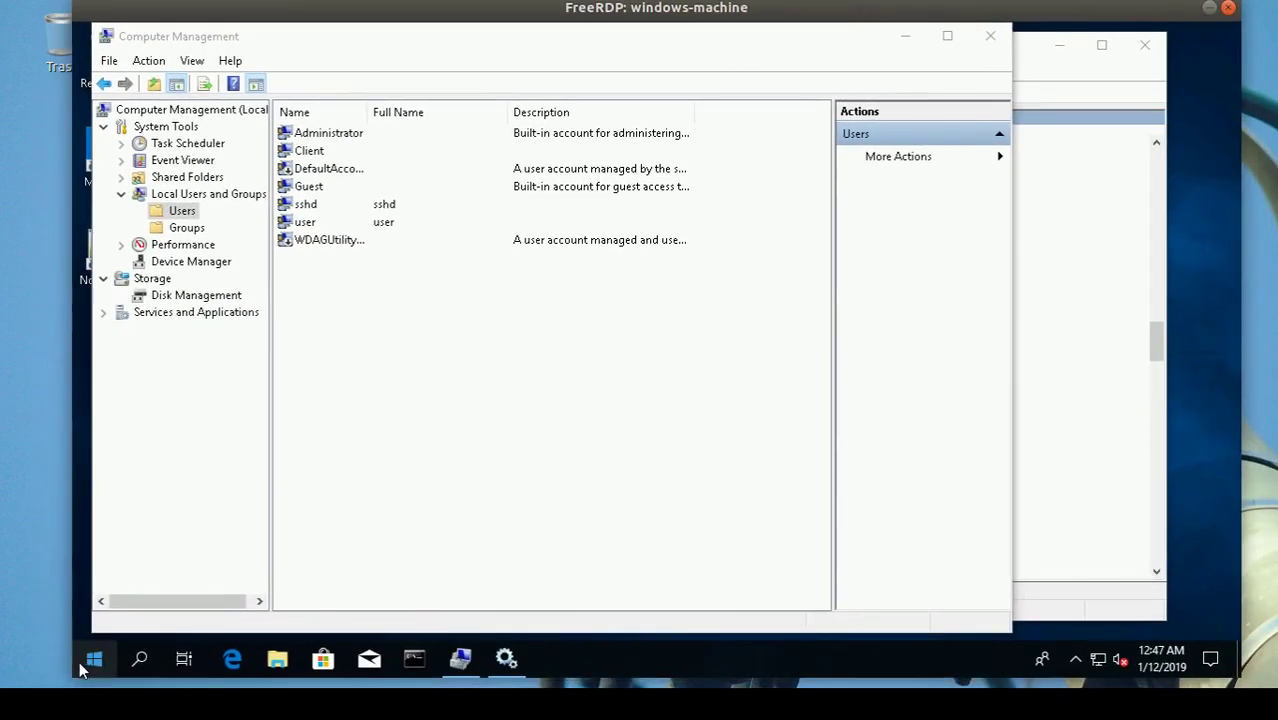
# Launch Ubuntu from a Start menu search for 'ub' and move its console lower-right.
pyautogui.click(82, 668)
pyautogui.write('ub')
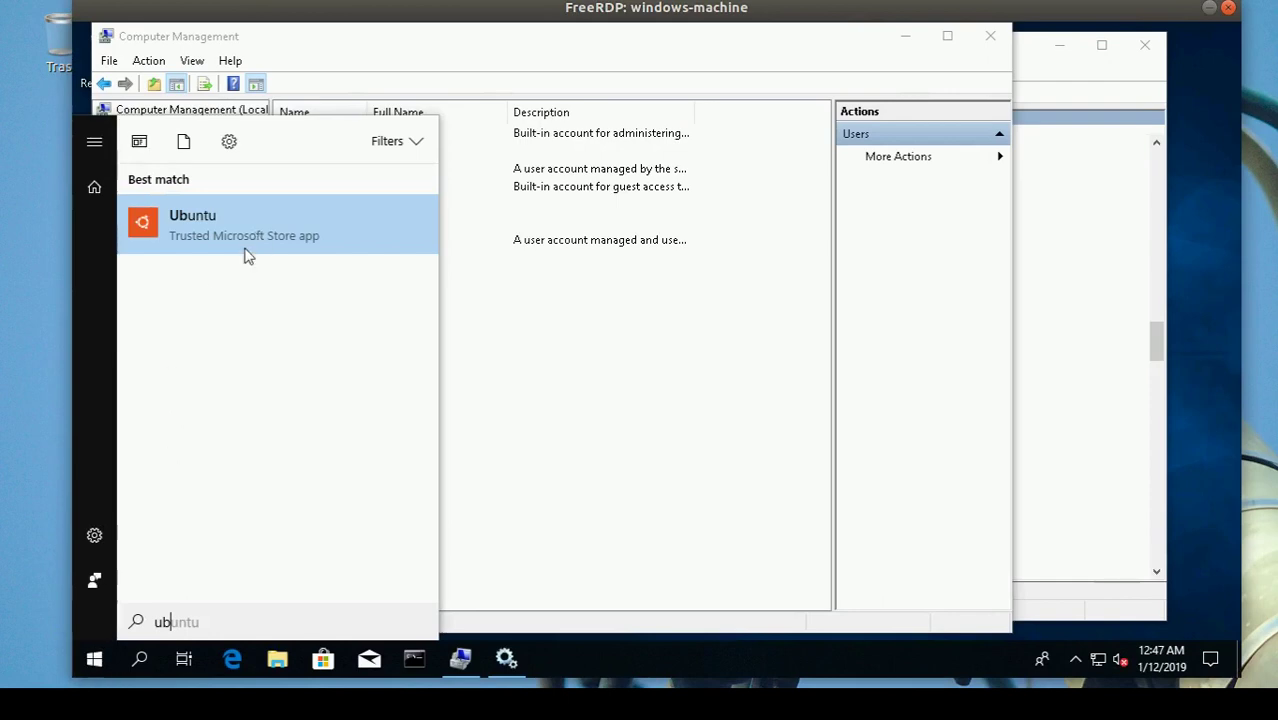
pyautogui.click(248, 257)
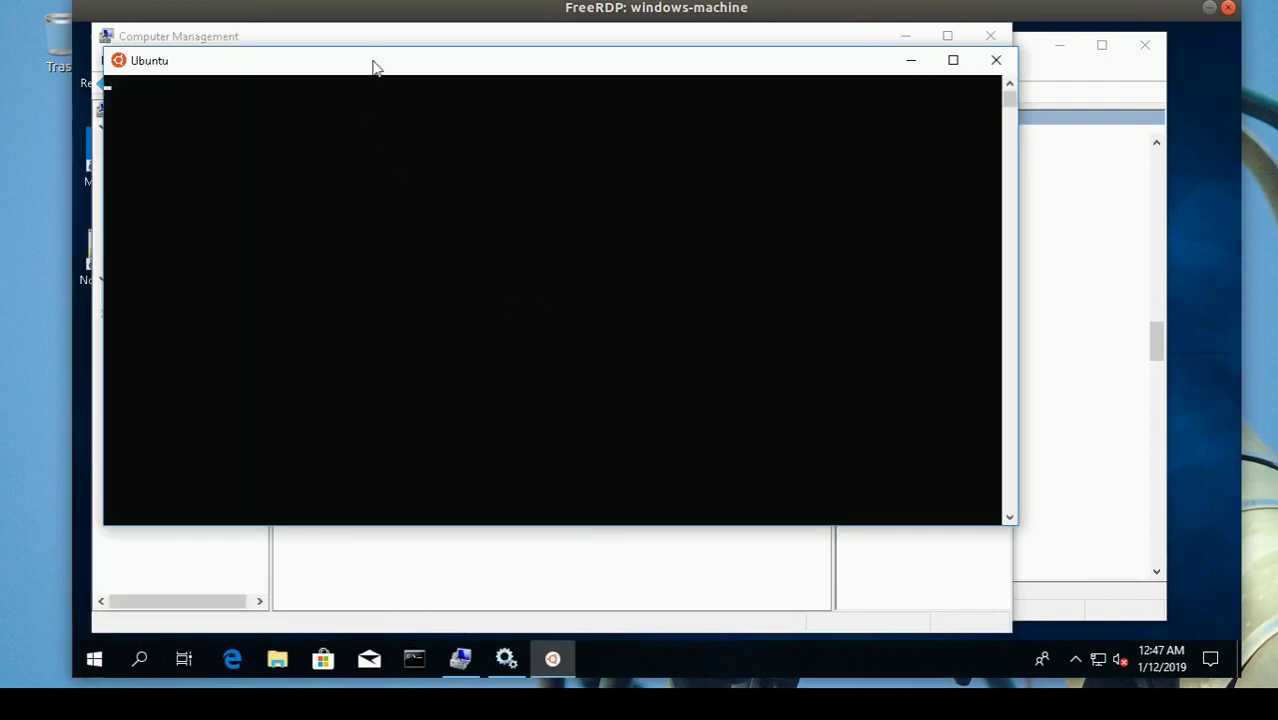
pyautogui.moveTo(373, 67); pyautogui.dragTo(433, 112)
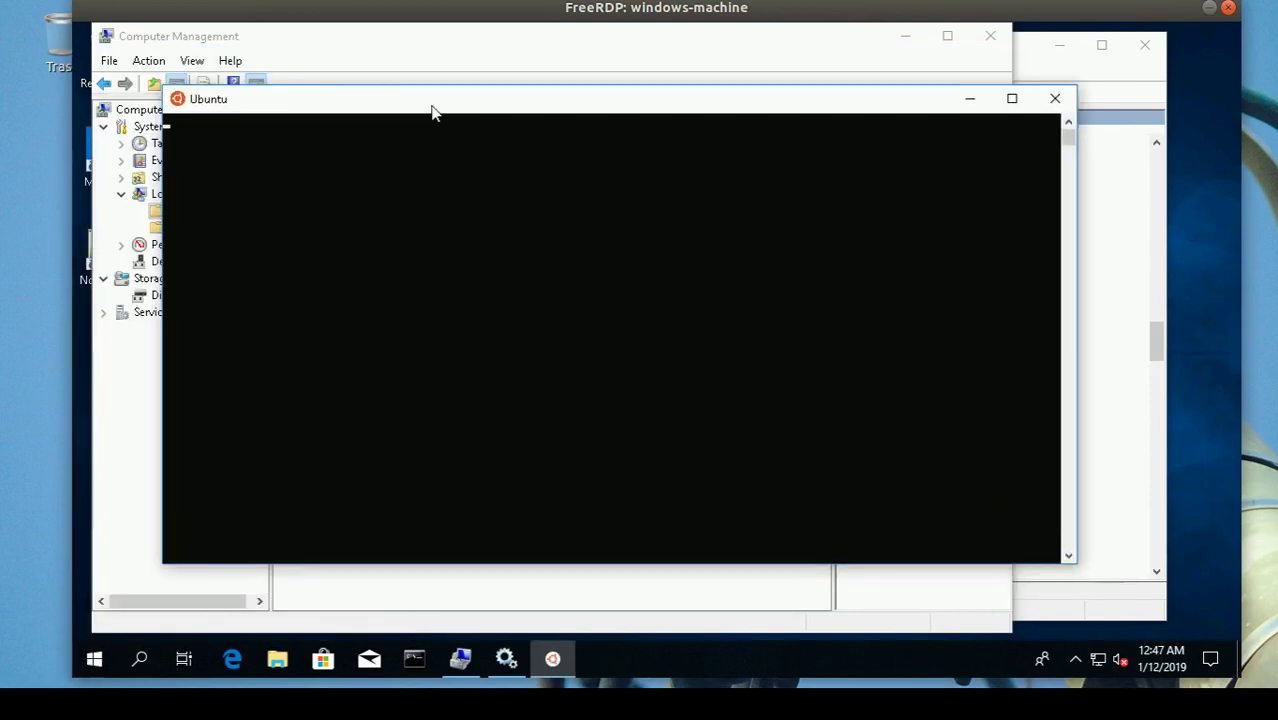
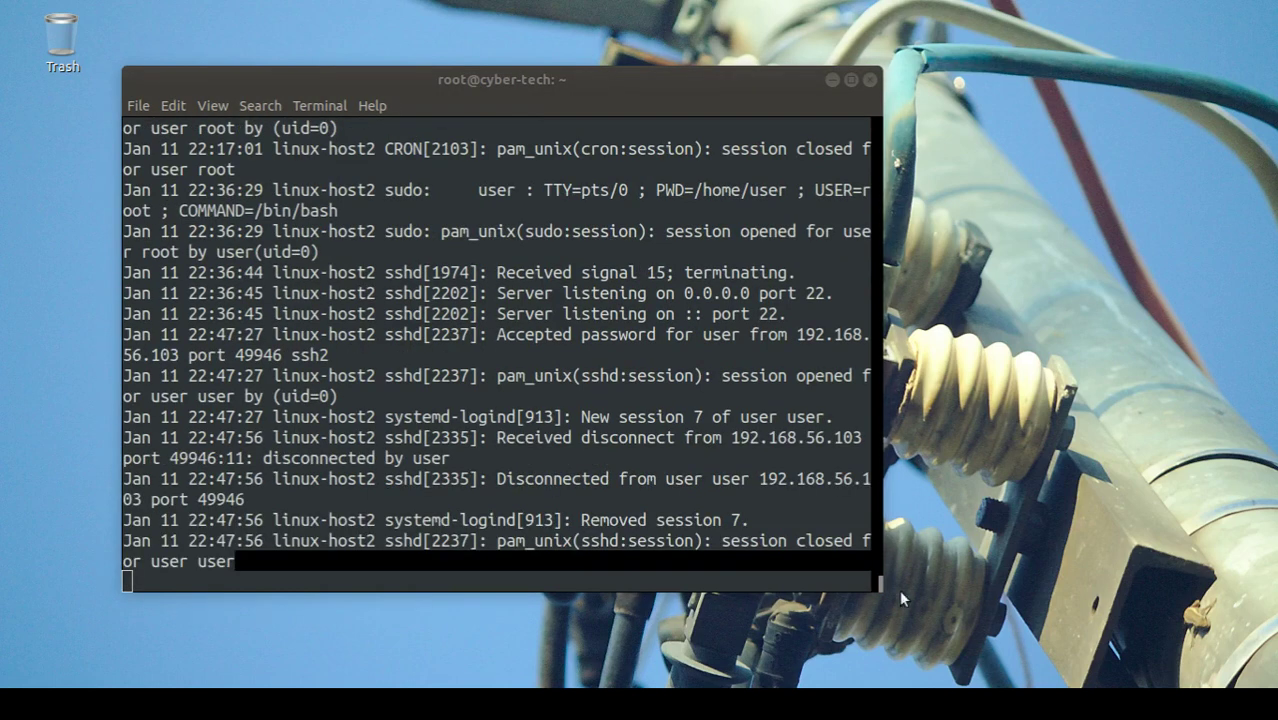
# Add blank lines below the old auth log entries and widen the terminal window.
pyautogui.hotkey('alt', 'Tab')
pyautogui.press('Return')
pyautogui.press('Return')
pyautogui.press('Return')
pyautogui.press('Return')
pyautogui.press('Return')
pyautogui.press('Return')
pyautogui.press('Return')
pyautogui.press('Return')
pyautogui.press('Return')
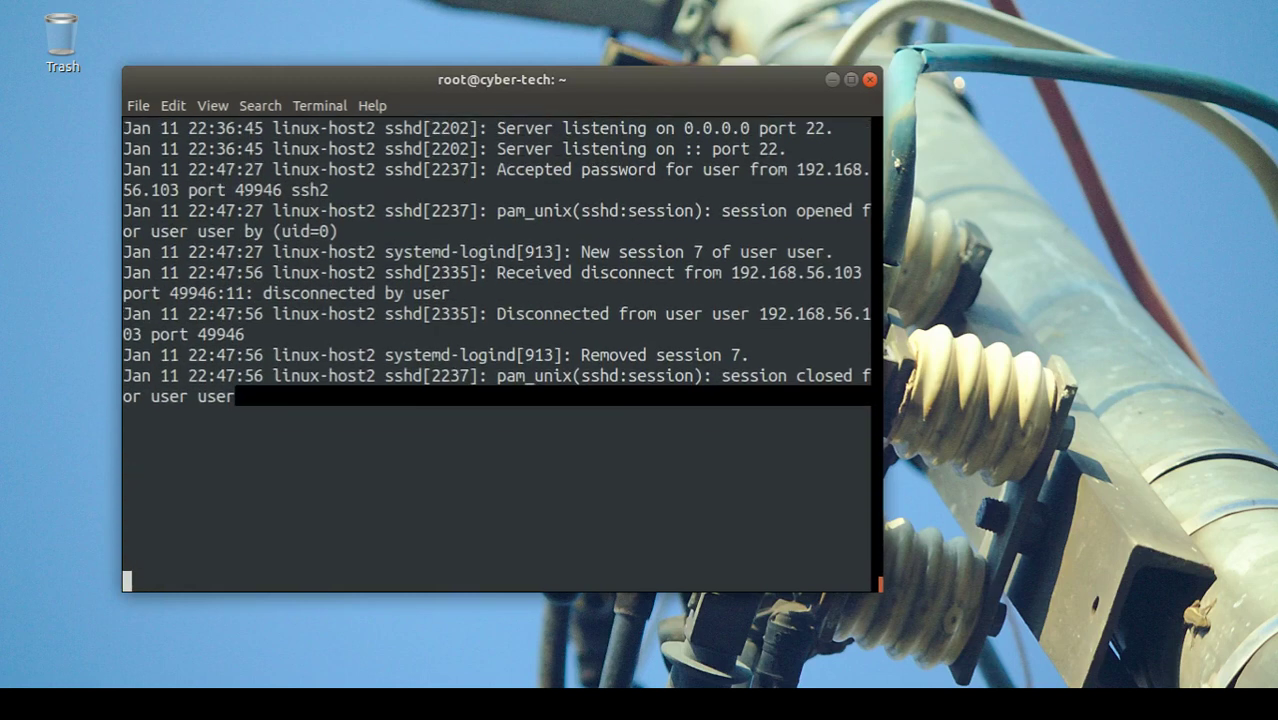
pyautogui.hotkey('alt', 'Tab')
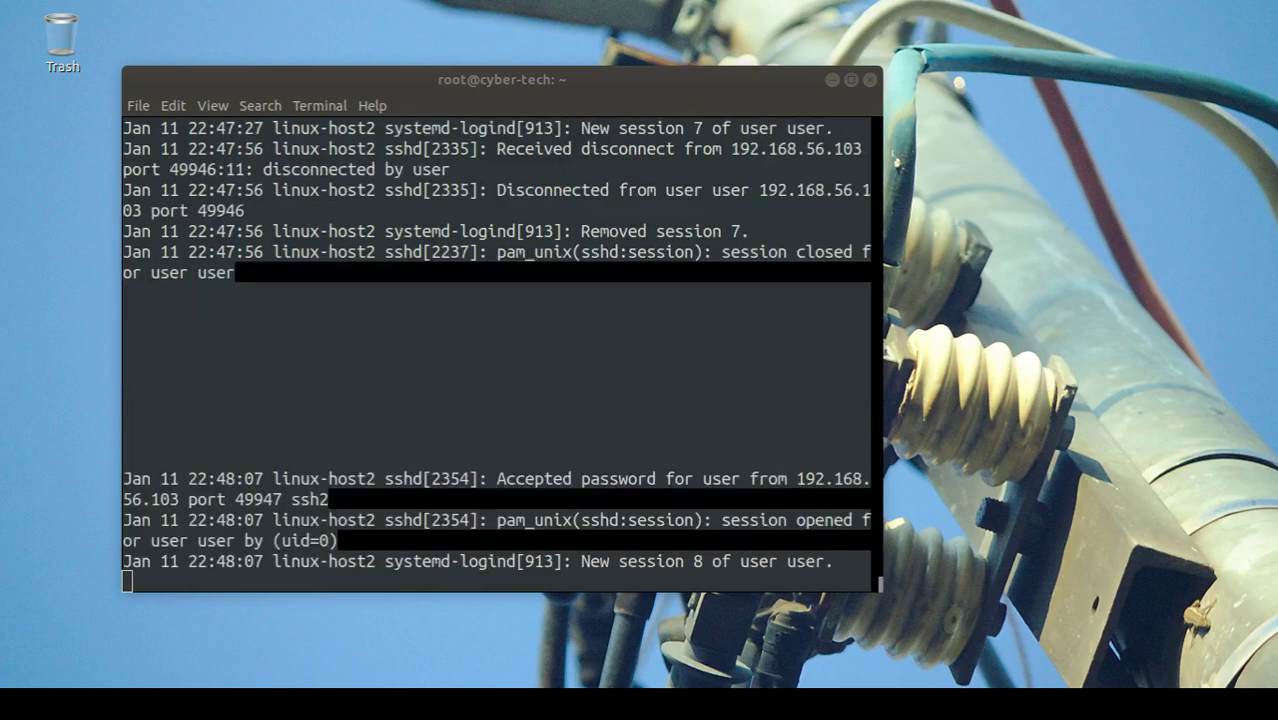
pyautogui.click(590, 462)
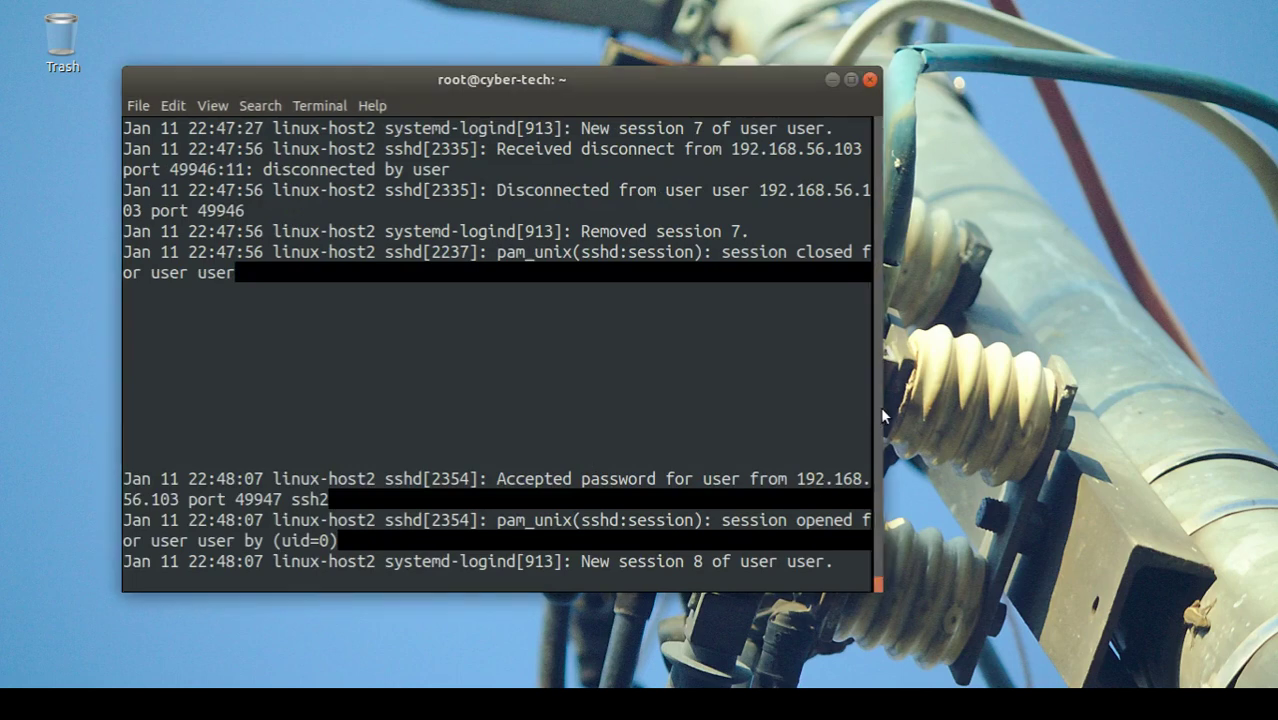
pyautogui.moveTo(880, 406); pyautogui.dragTo(1135, 406)
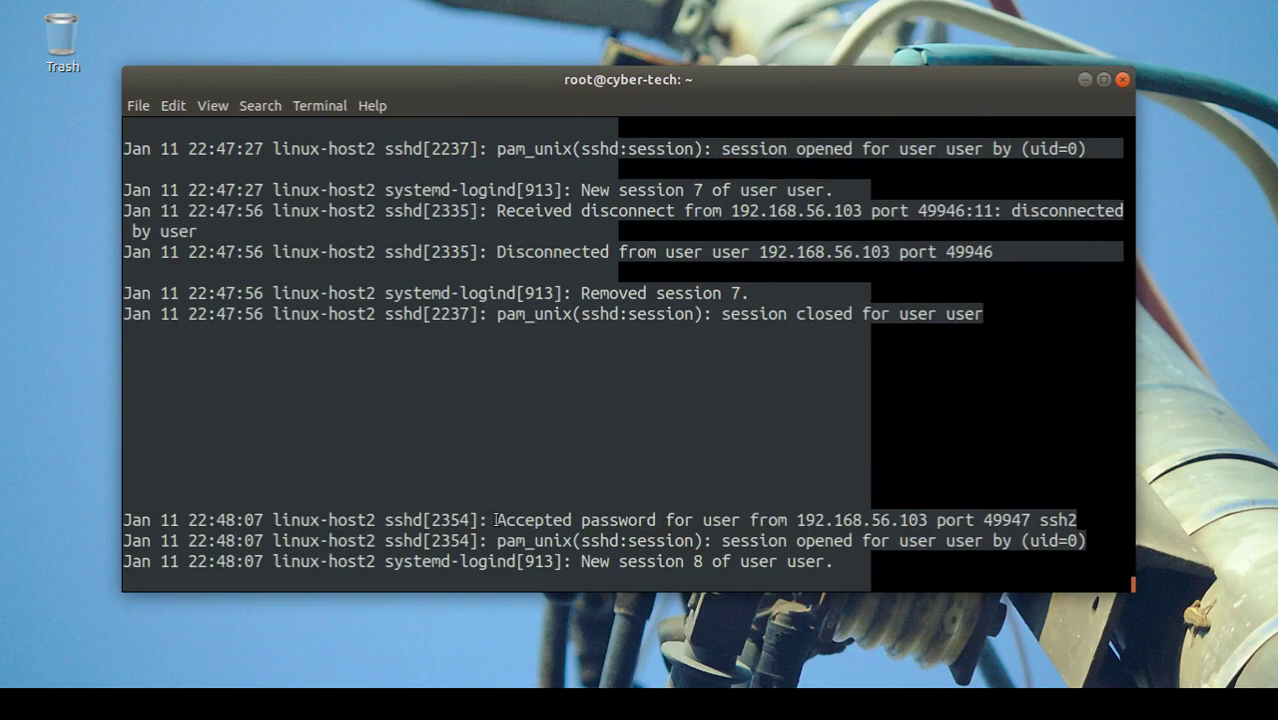
# Highlight the new accepted password line from 192.168.56.103, then stop following the auth log.
pyautogui.moveTo(497, 520); pyautogui.dragTo(966, 540)
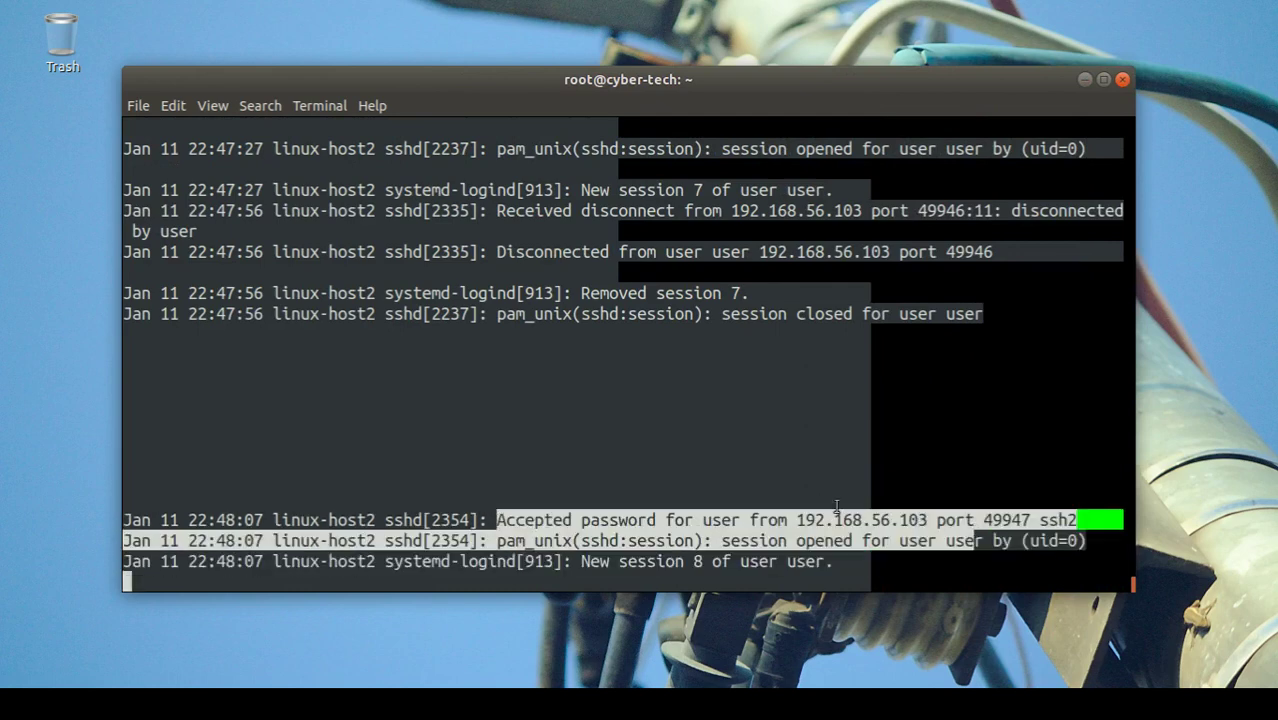
pyautogui.click(966, 580)
pyautogui.hotkey('ctrl', 'c')
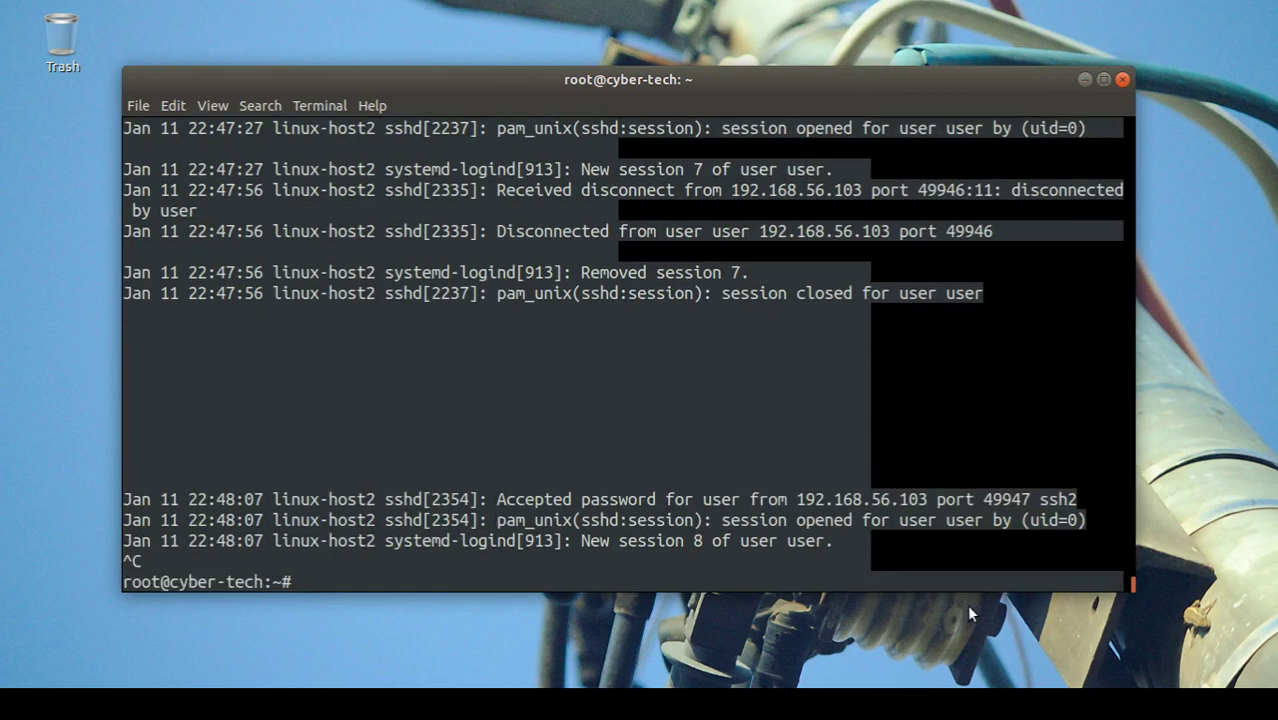
# Follow /var/log/syslog with tail -f, review it, then stop it.
pyautogui.press('Up')
pyautogui.press('BackSpace')
pyautogui.press('BackSpace')
pyautogui.press('BackSpace')
pyautogui.press('BackSpace')
pyautogui.press('BackSpace')
pyautogui.press('BackSpace')
pyautogui.press('BackSpace')
pyautogui.press('BackSpace')
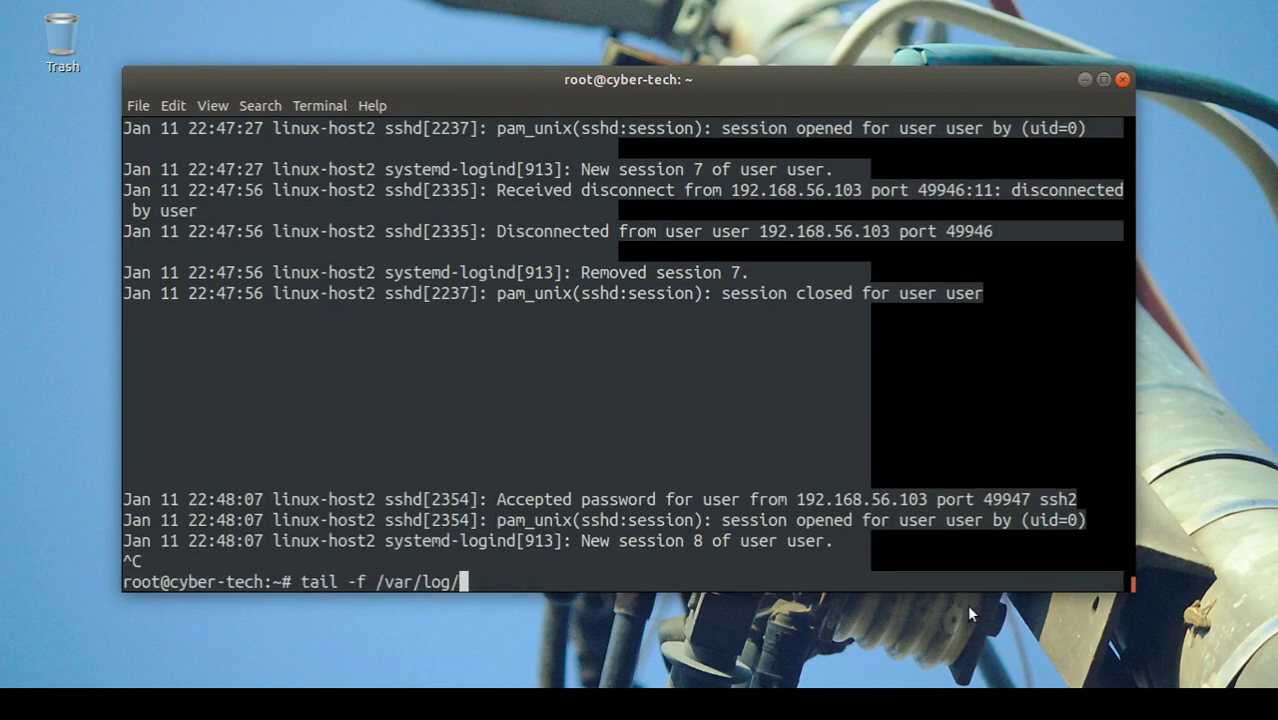
pyautogui.write('syslog')
pyautogui.press('Return')
pyautogui.press('Return')
pyautogui.press('Return')
pyautogui.press('Return')
pyautogui.press('Return')
pyautogui.press('Return')
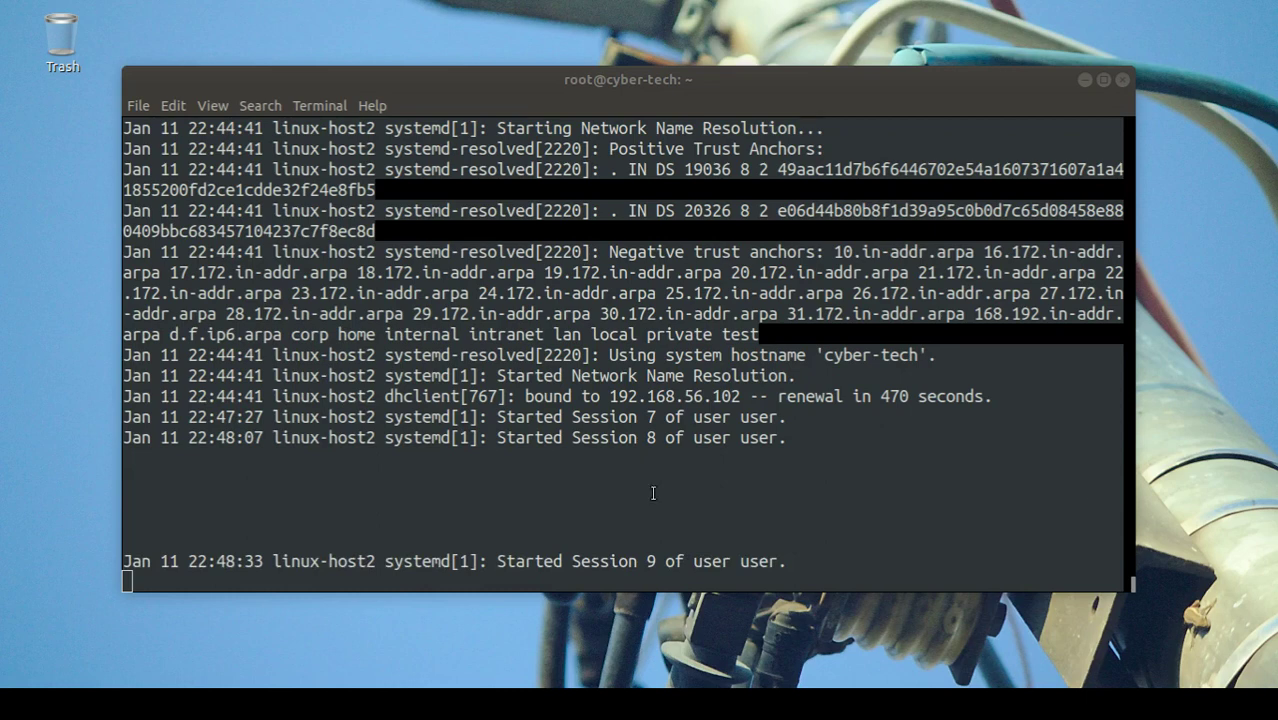
pyautogui.click(521, 468)
pyautogui.hotkey('ctrl', 'c')
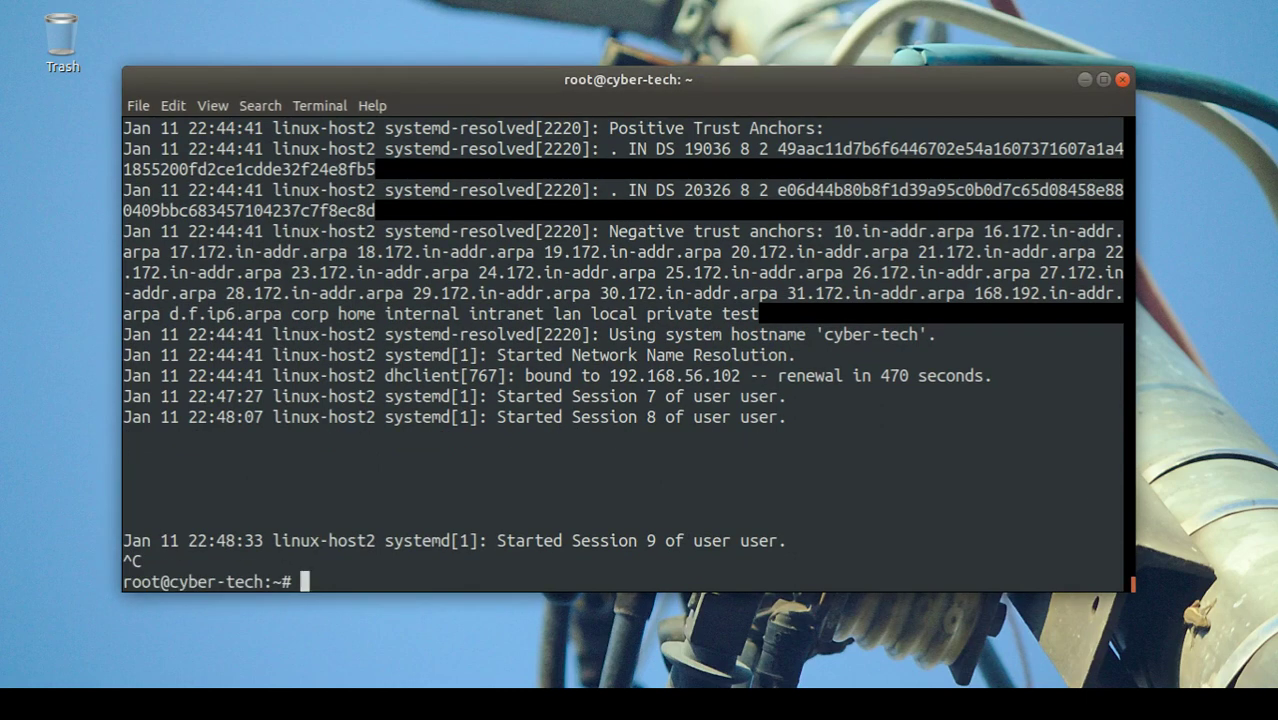
# Clear the screen, change into /var/log, list its files, and clear again.
pyautogui.hotkey('ctrl', 'l')
pyautogui.write('cd /var/log/')
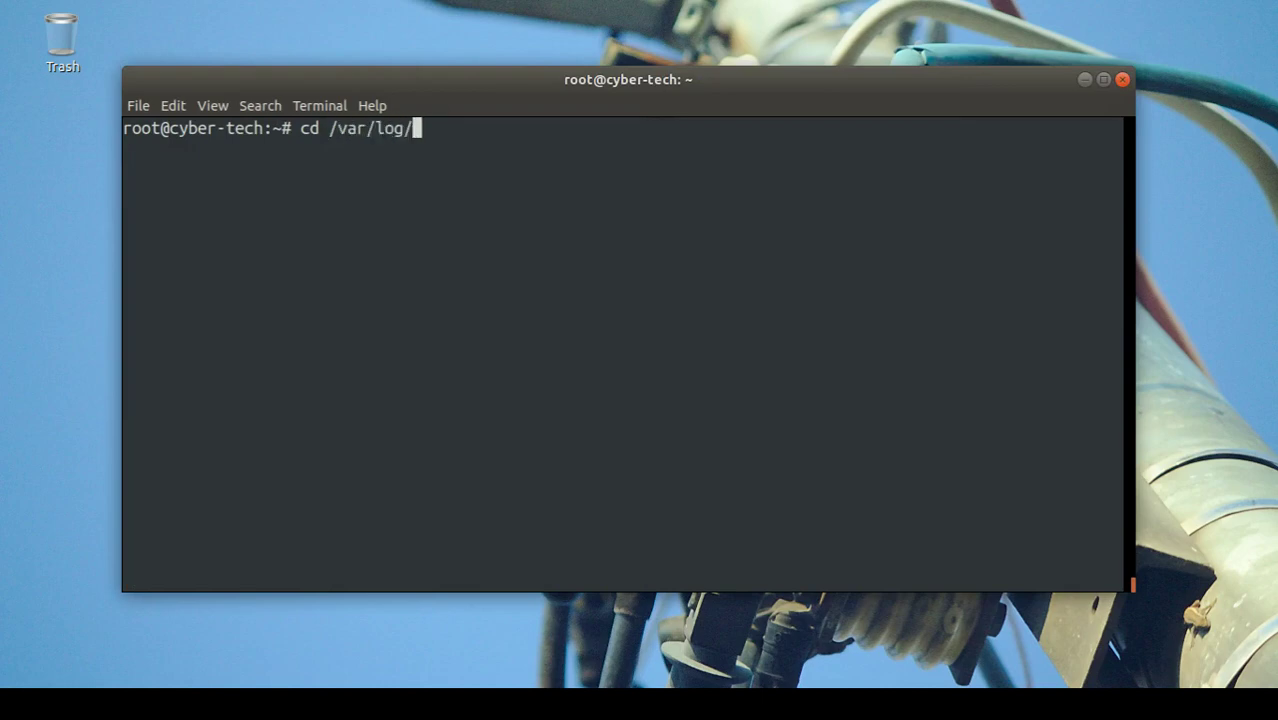
pyautogui.press('Return')
pyautogui.write('ls')
pyautogui.press('Return')
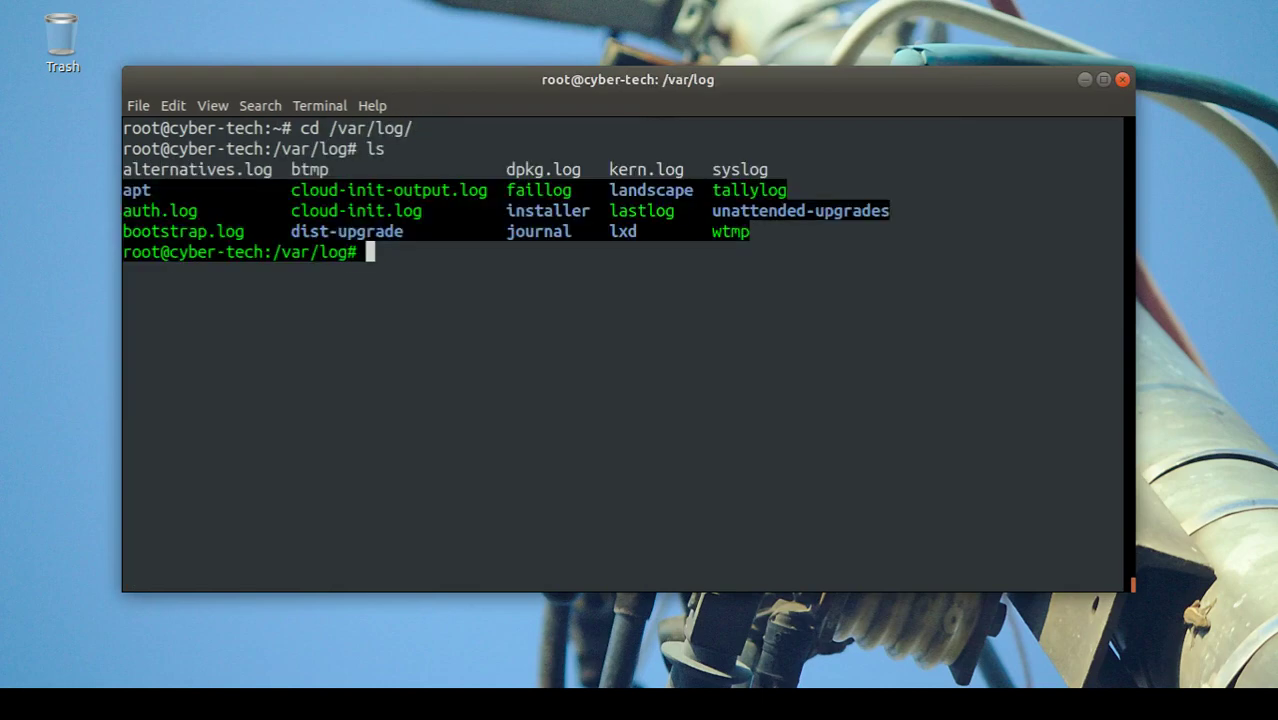
pyautogui.hotkey('ctrl', 'l')
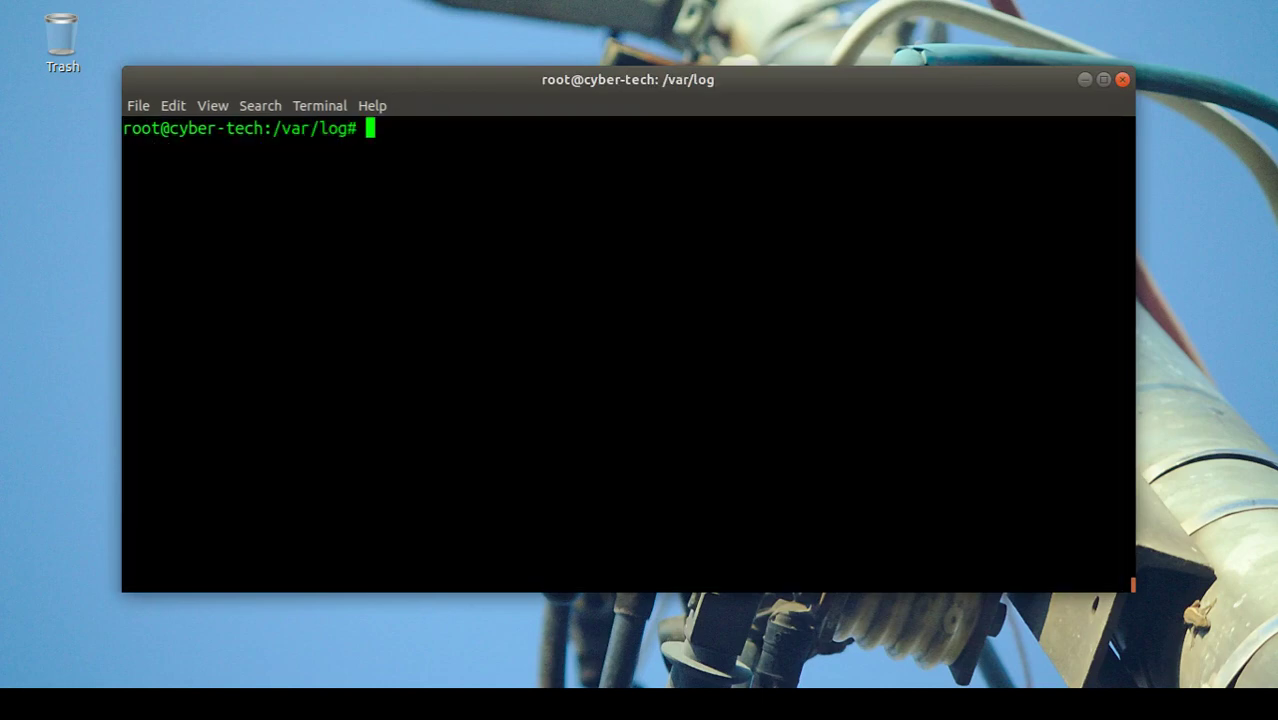
# List the /var/log files again and move up to /var.
pyautogui.write('ls')
pyautogui.press('Return')
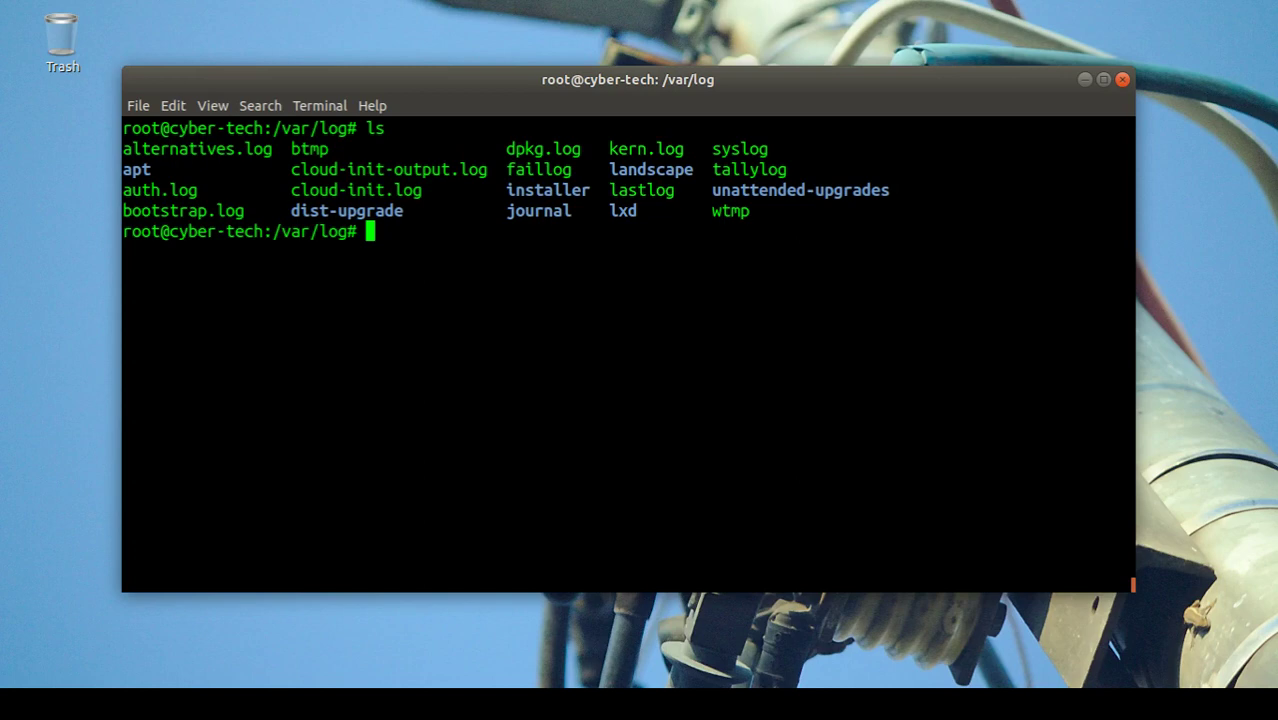
pyautogui.write('cd ..')
pyautogui.press('Return')
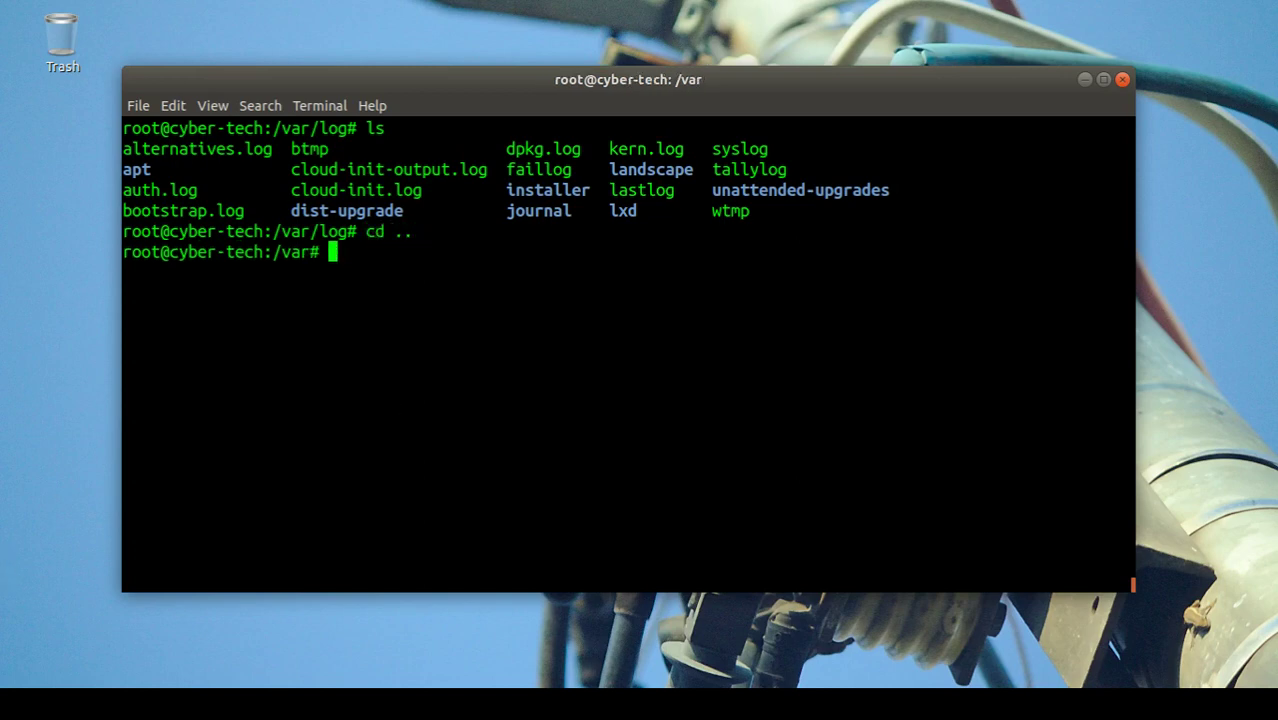
# Change into /etc/ssh and begin typing the nano command for sshd_config.
pyautogui.write('cd /etc/ssh/')
pyautogui.press('Return')
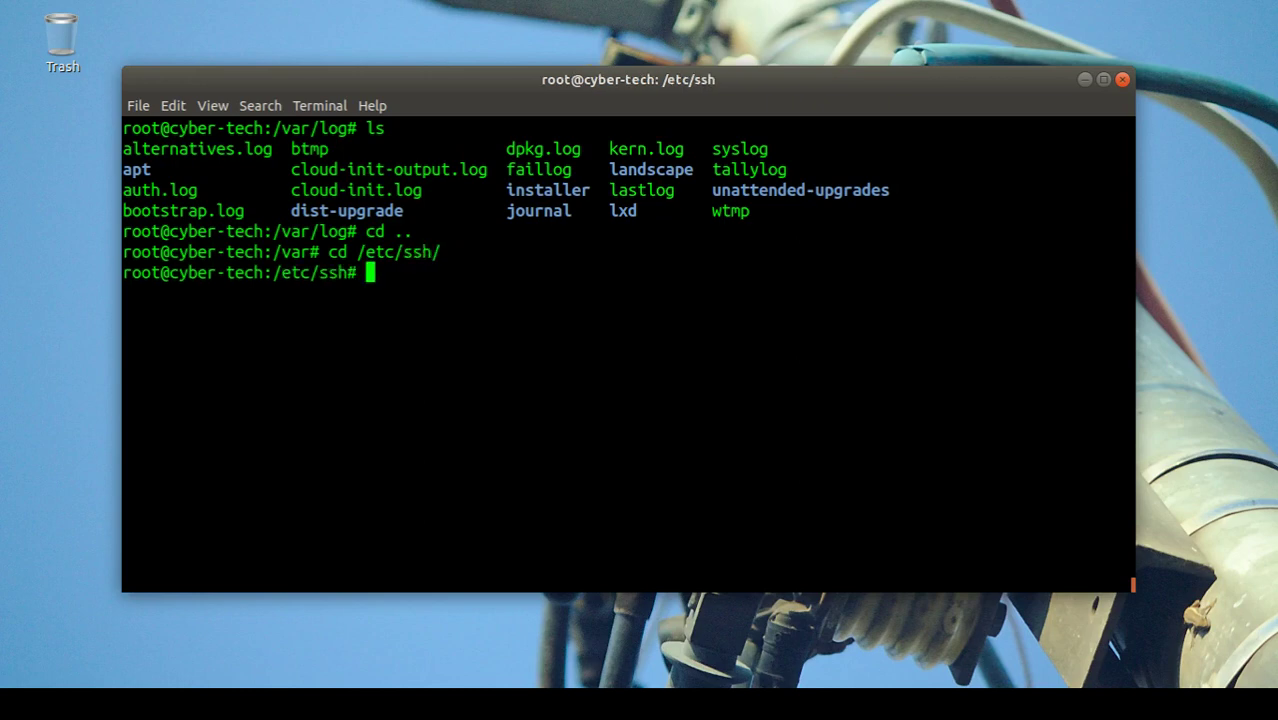
pyautogui.write('nano sss')
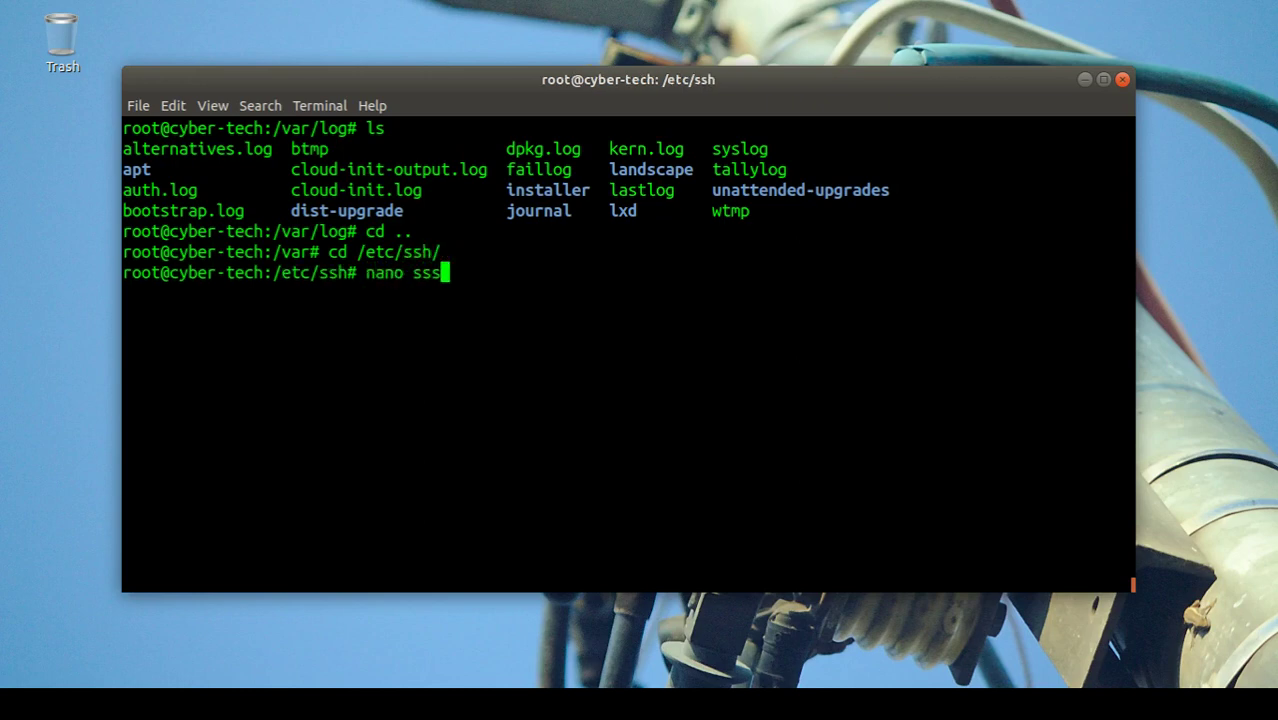
pyautogui.press('BackSpace')
# Open /etc/ssh/sshd_config in nano using tab completion.
pyautogui.write('s')
pyautogui.press('BackSpace')
pyautogui.write('hd')
pyautogui.press('Tab')
pyautogui.press('Return')
# Uncomment the Port 30 line, save sshd_config, and restart the ssh service.
pyautogui.press('Down')
pyautogui.press('Down')
pyautogui.press('Down')
pyautogui.press('Down')
pyautogui.press('Down')
pyautogui.press('Down')
pyautogui.press('Down')
pyautogui.press('Down')
pyautogui.press('Down')
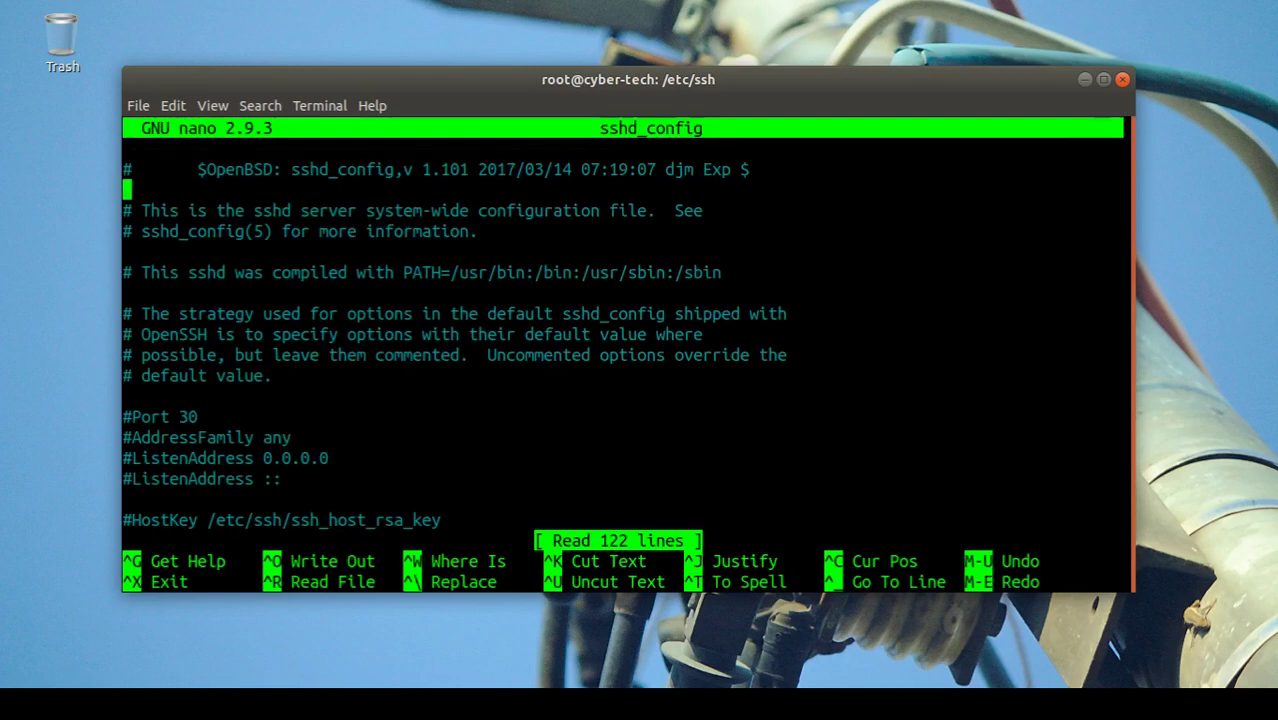
pyautogui.press('Down')
pyautogui.press('Down')
pyautogui.press('Down')
pyautogui.press('Delete')
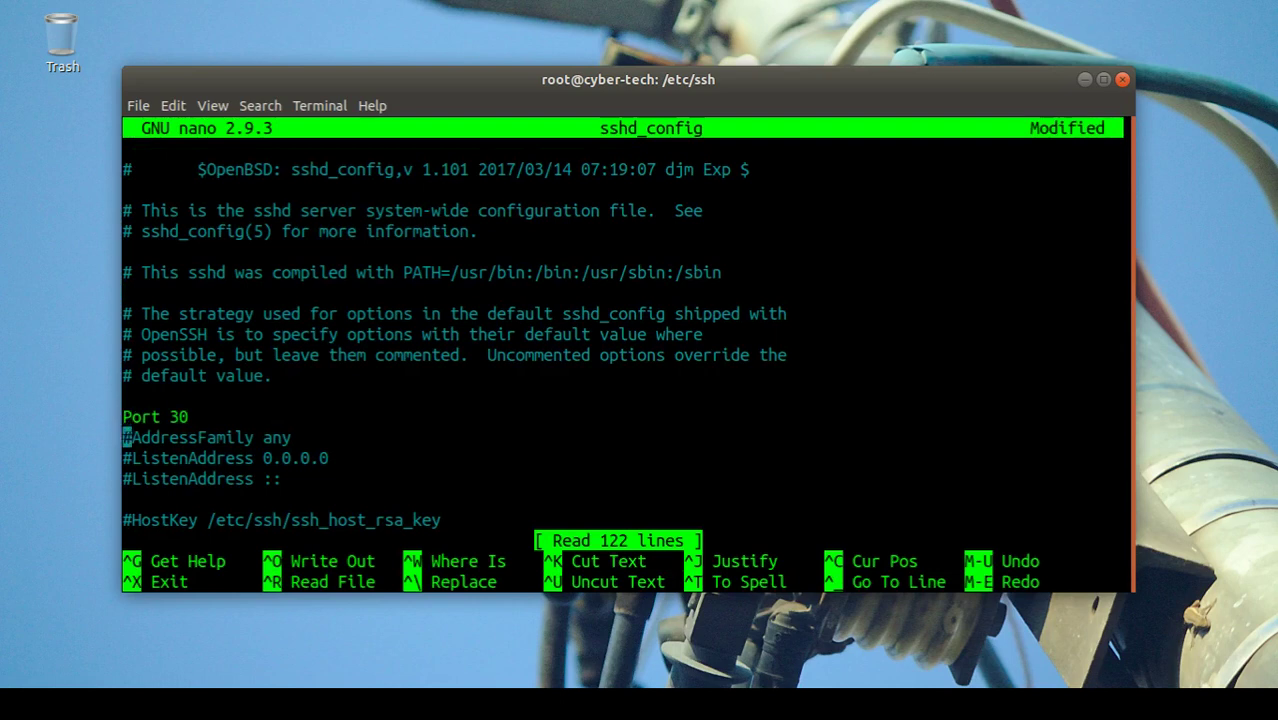
pyautogui.press('End')
pyautogui.hotkey('ctrl', 'x')
pyautogui.press('y')
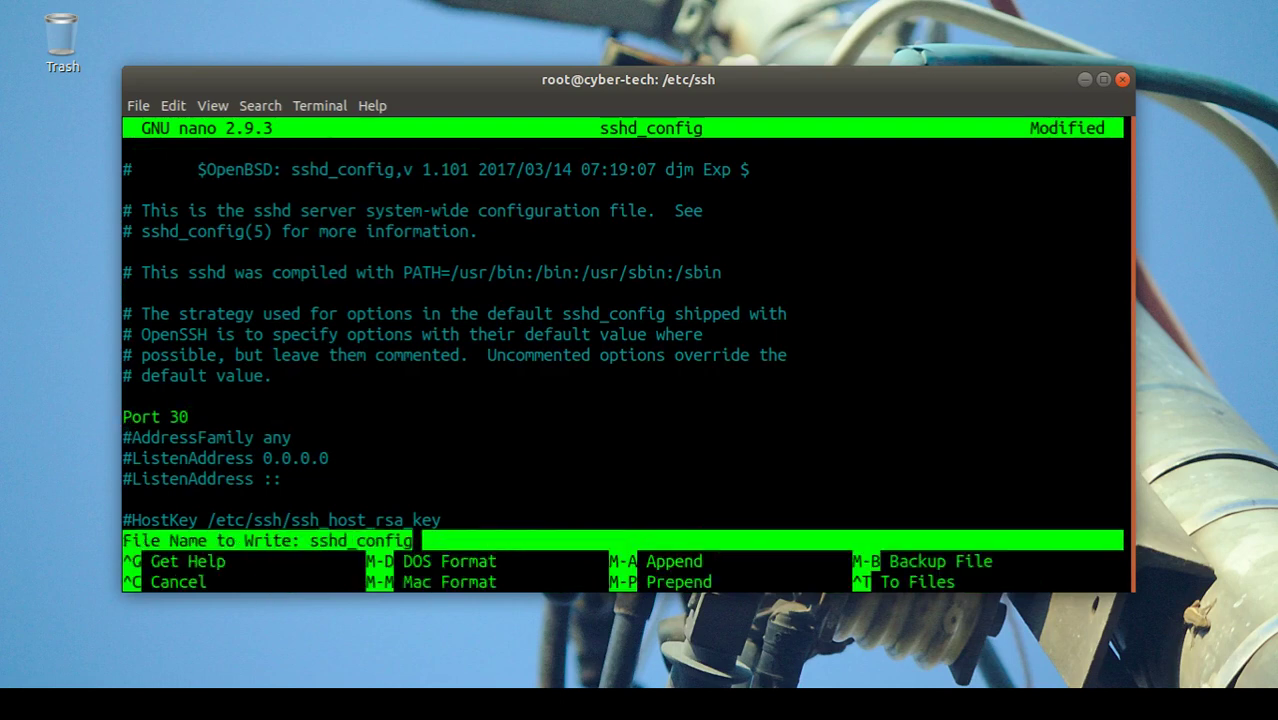
pyautogui.press('Return')
pyautogui.write('service ssh')
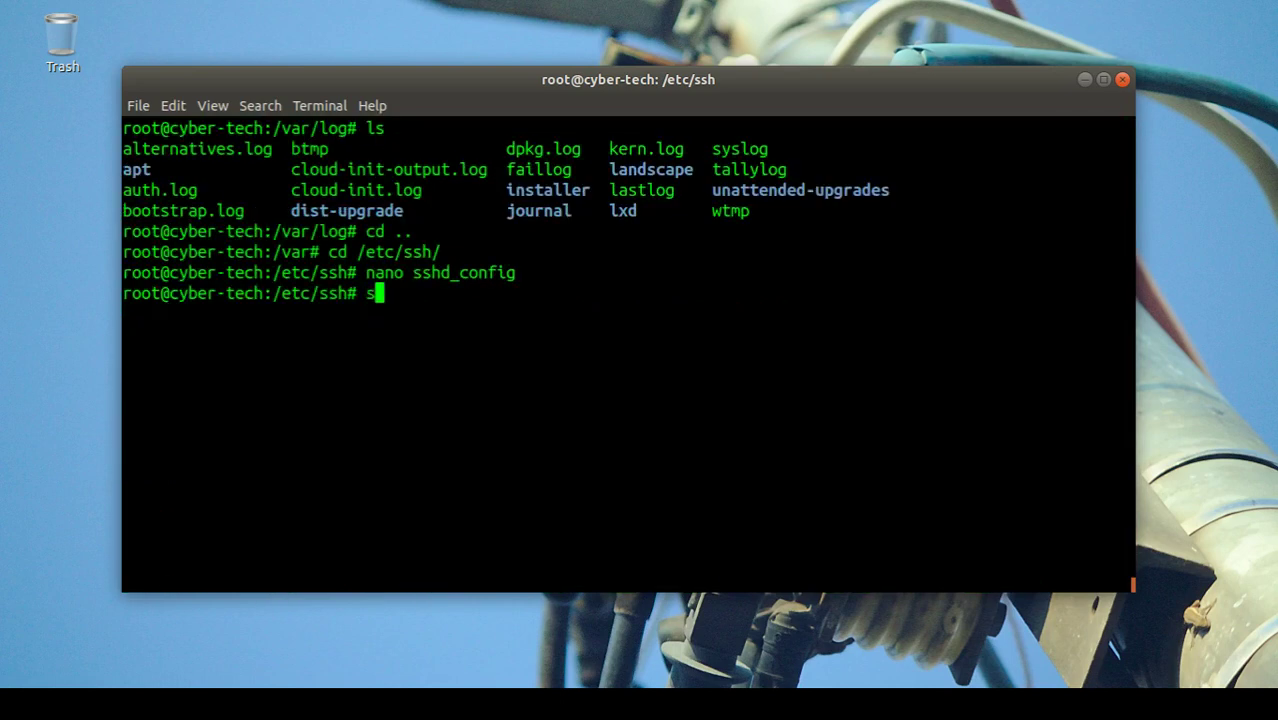
pyautogui.write(' restart')
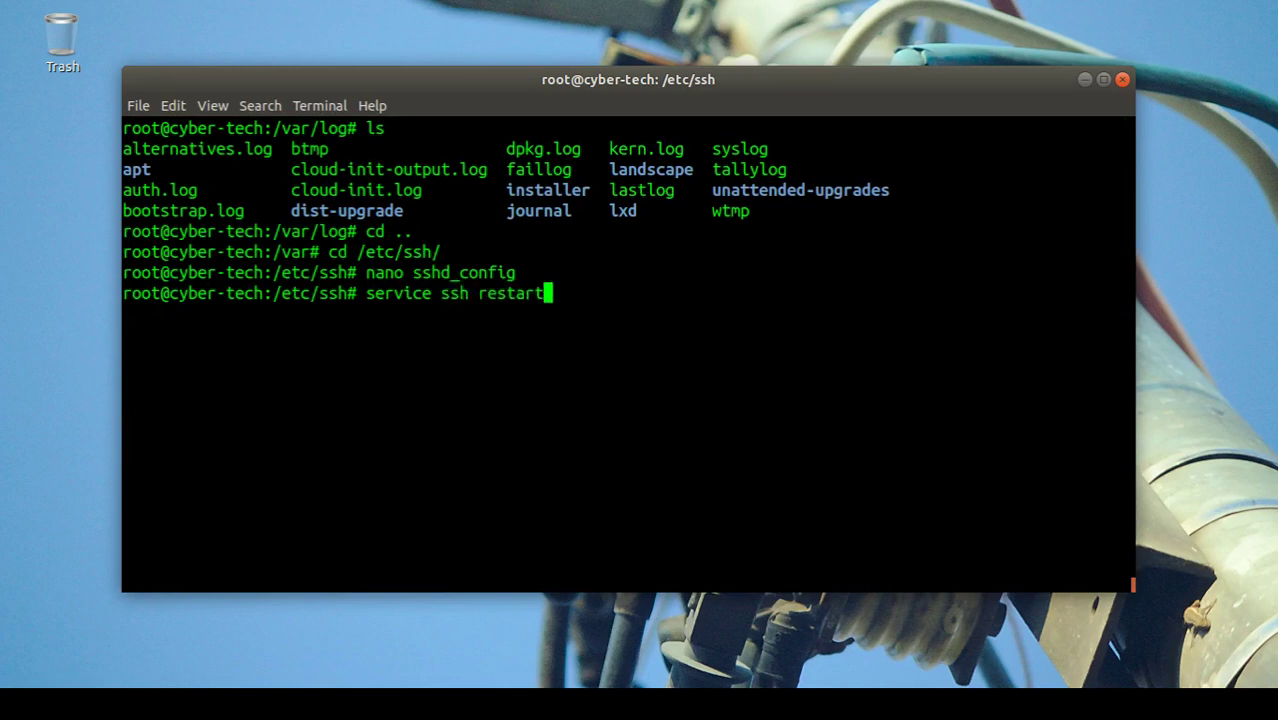
pyautogui.press('Return')
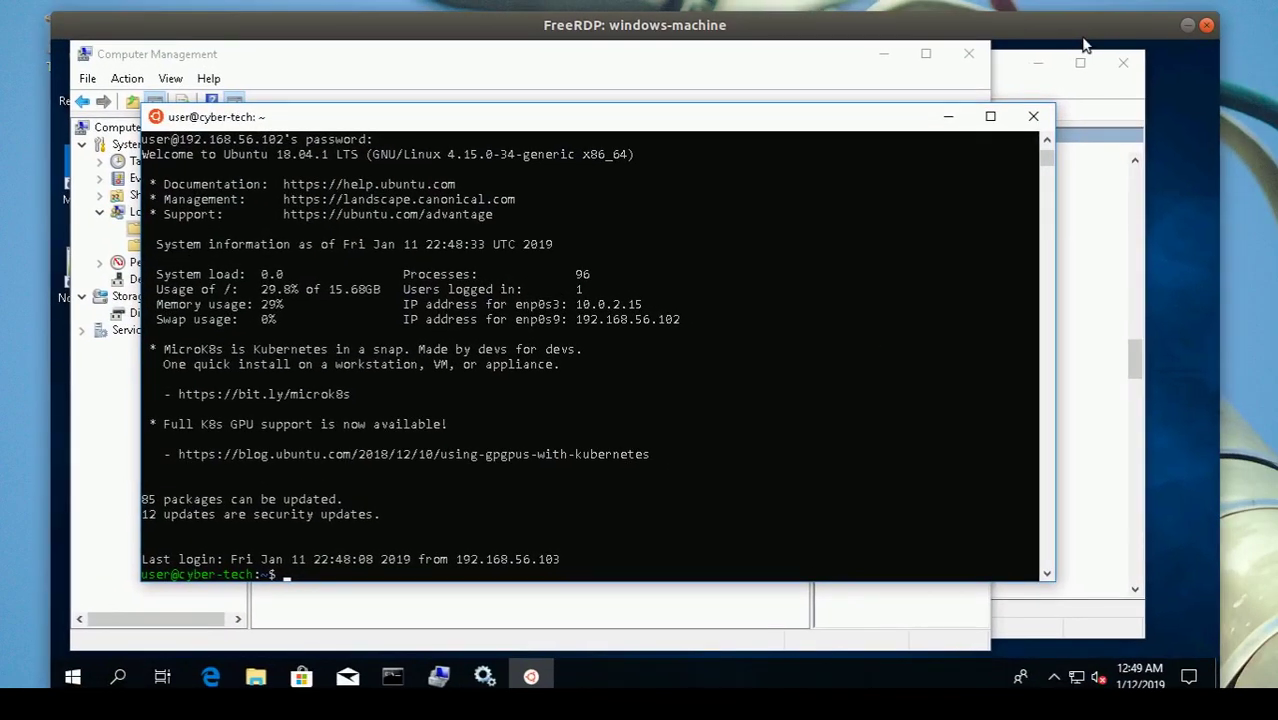
# From the Windows console, ssh to 192.168.56.102 on the default port, which is refused.
pyautogui.click(605, 259)
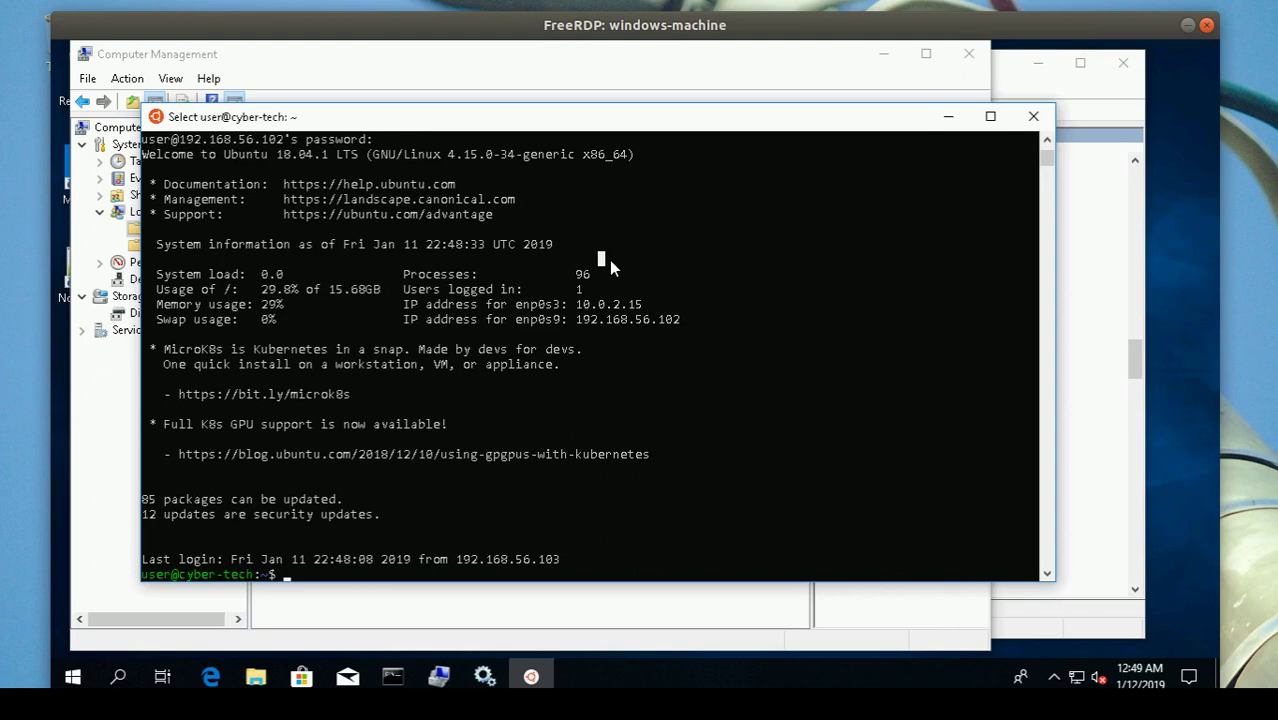
pyautogui.rightClick(568, 405)
pyautogui.press('Up')
pyautogui.press('Up')
pyautogui.press('Up')
pyautogui.press('Up')
pyautogui.press('Up')
pyautogui.press('Up')
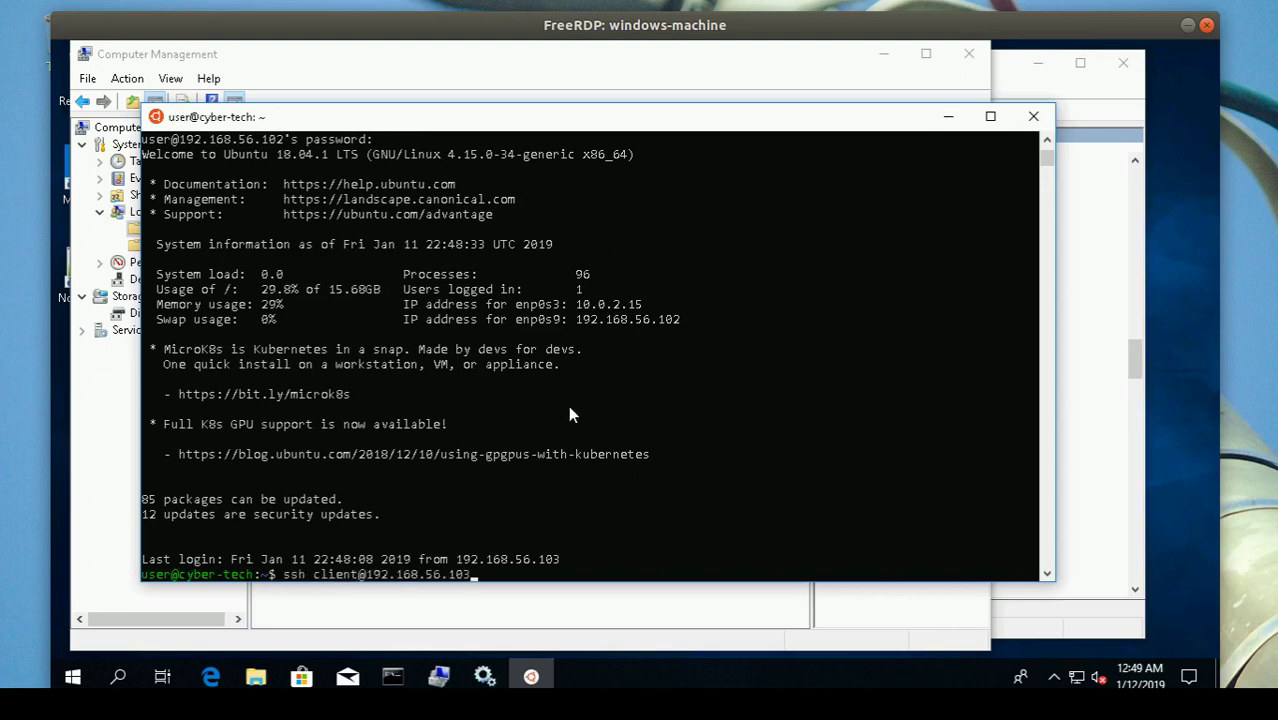
pyautogui.press('BackSpace')
pyautogui.write('2')
pyautogui.press('Return')
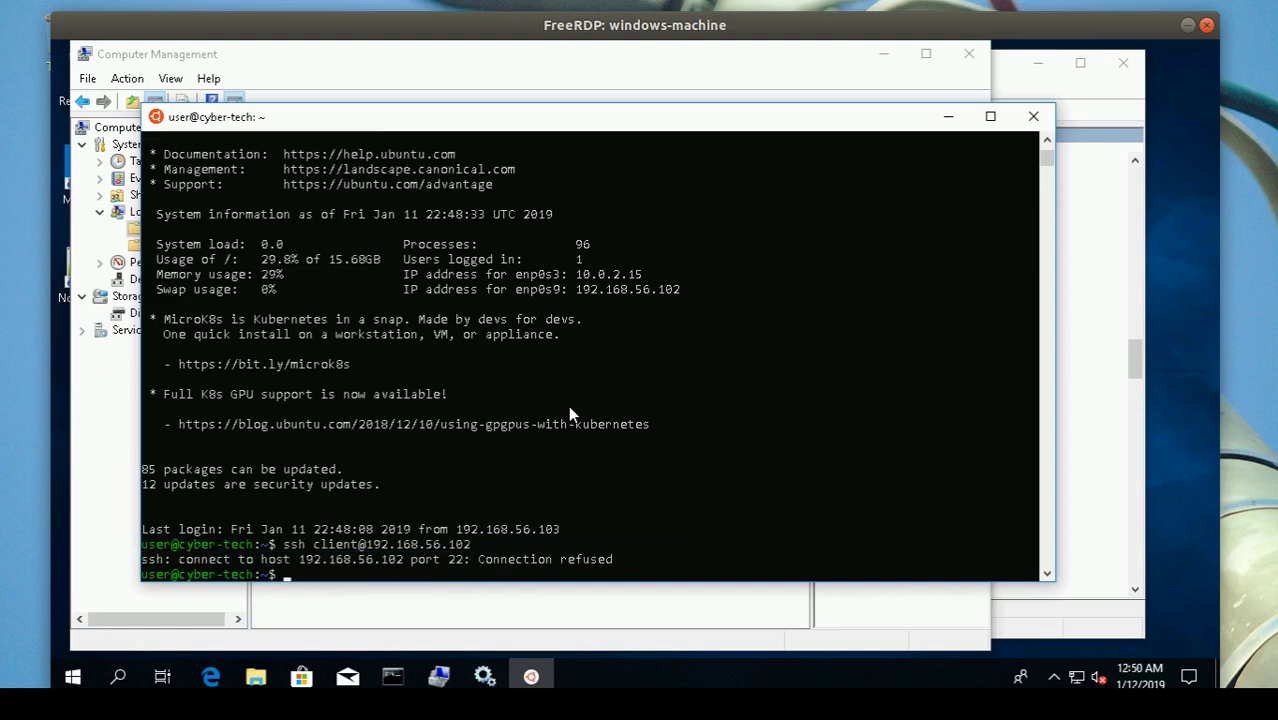
# Retry the ssh with -p 30, accept the host key, and submit the login password.
pyautogui.press('Up')
pyautogui.write('-o')
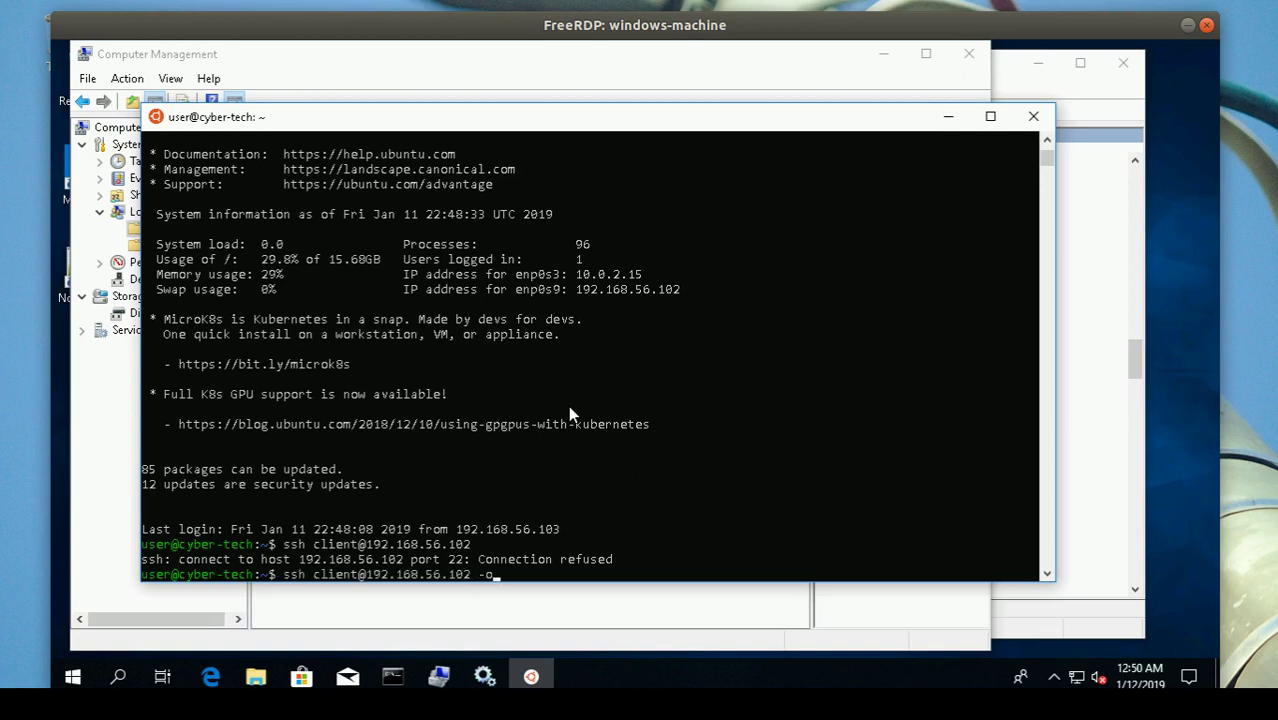
pyautogui.press('BackSpace')
pyautogui.write('p 30')
pyautogui.press('Return')
pyautogui.write('yes')
pyautogui.press('Return')
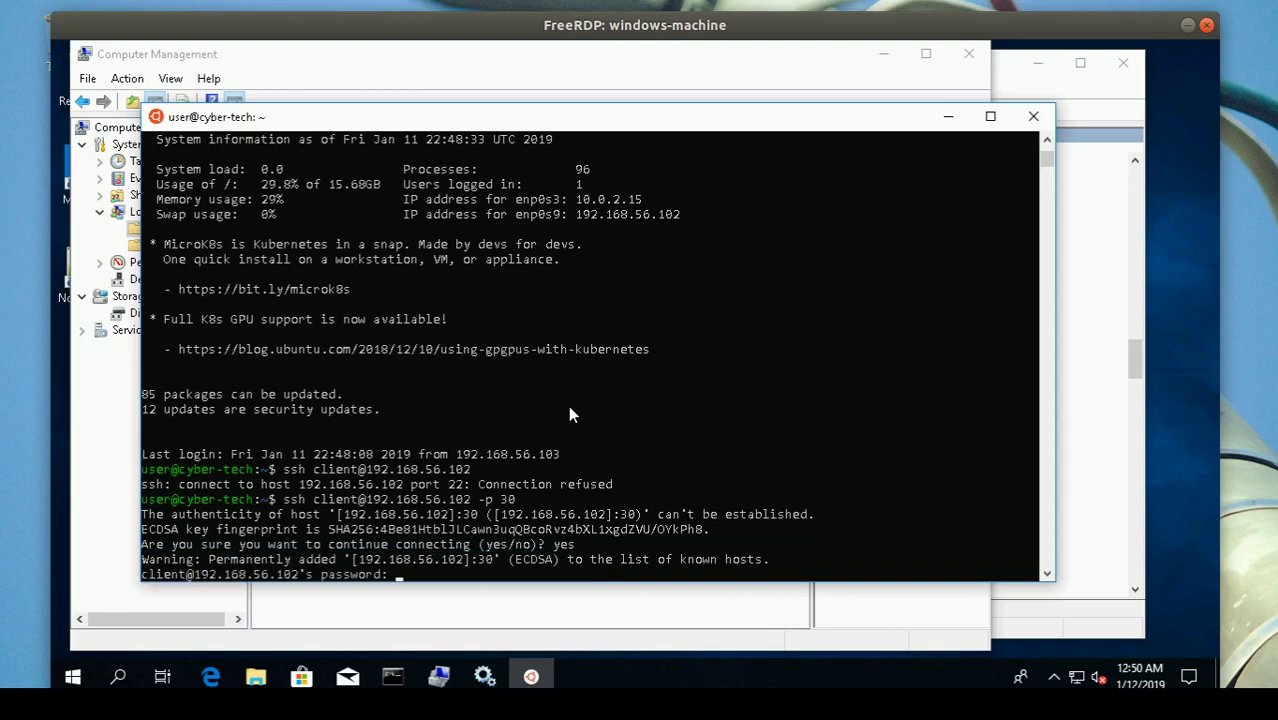
pyautogui.press('Return')
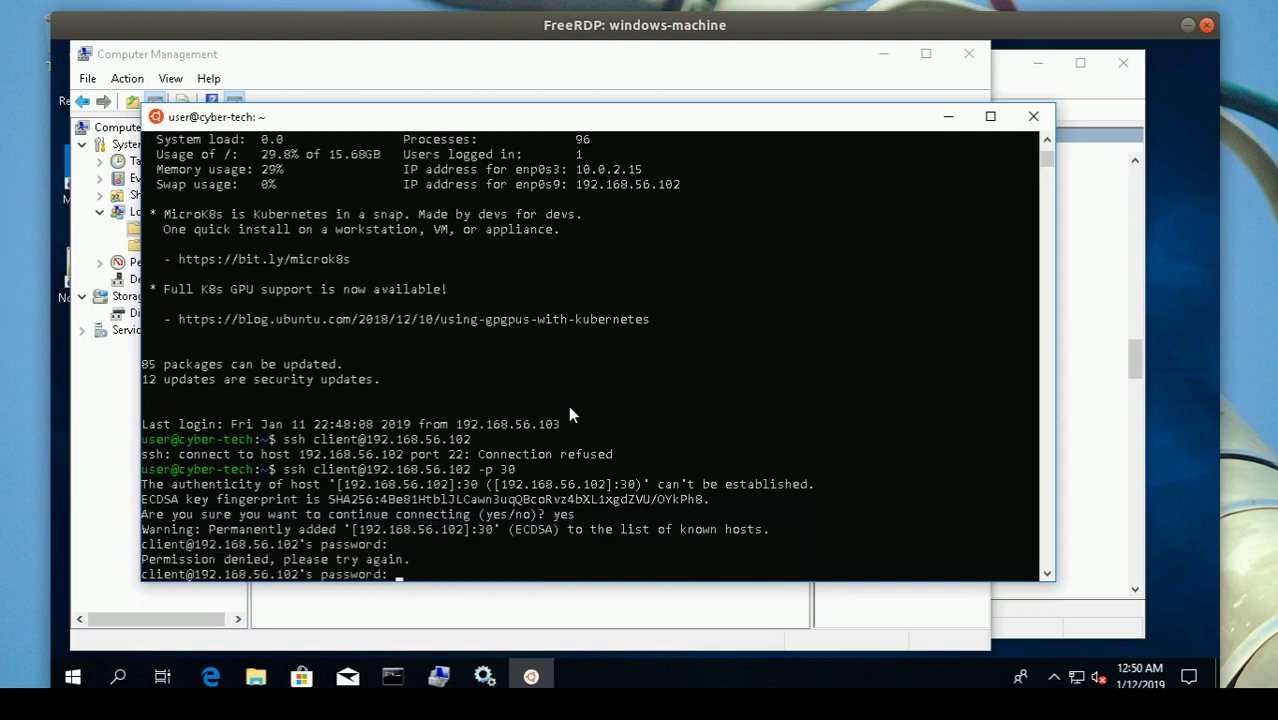
pyautogui.press('Return')
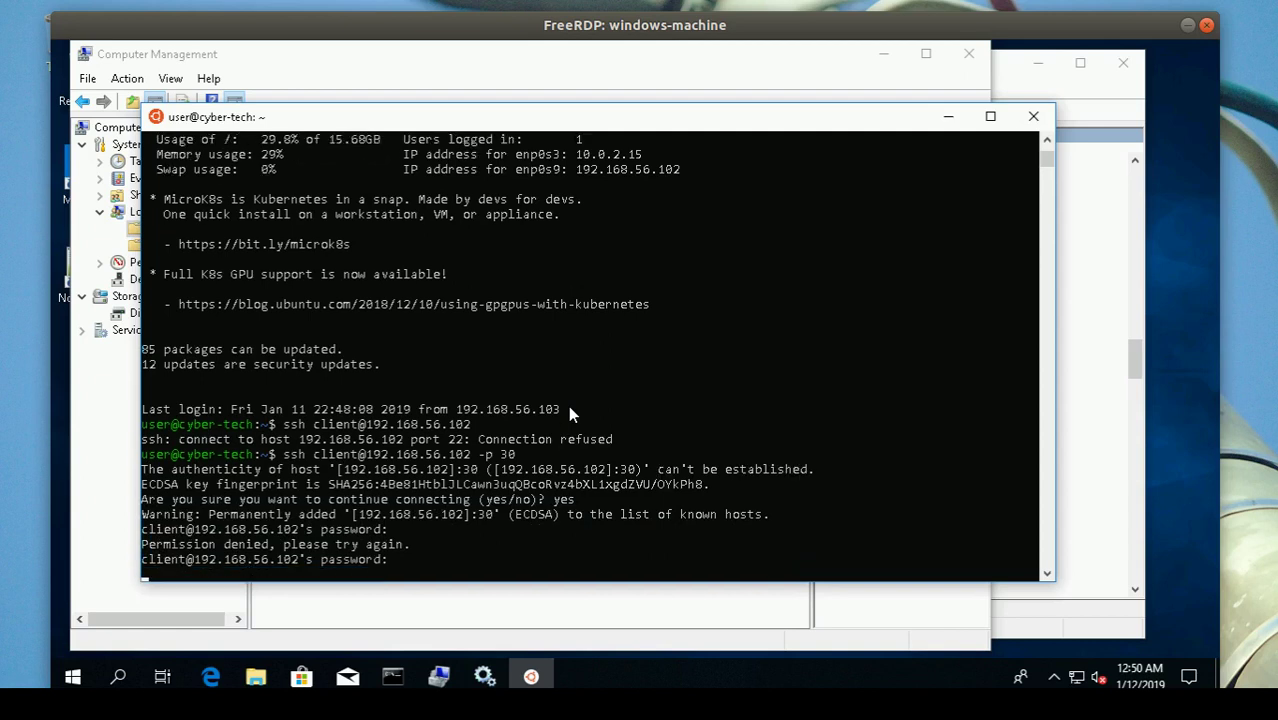
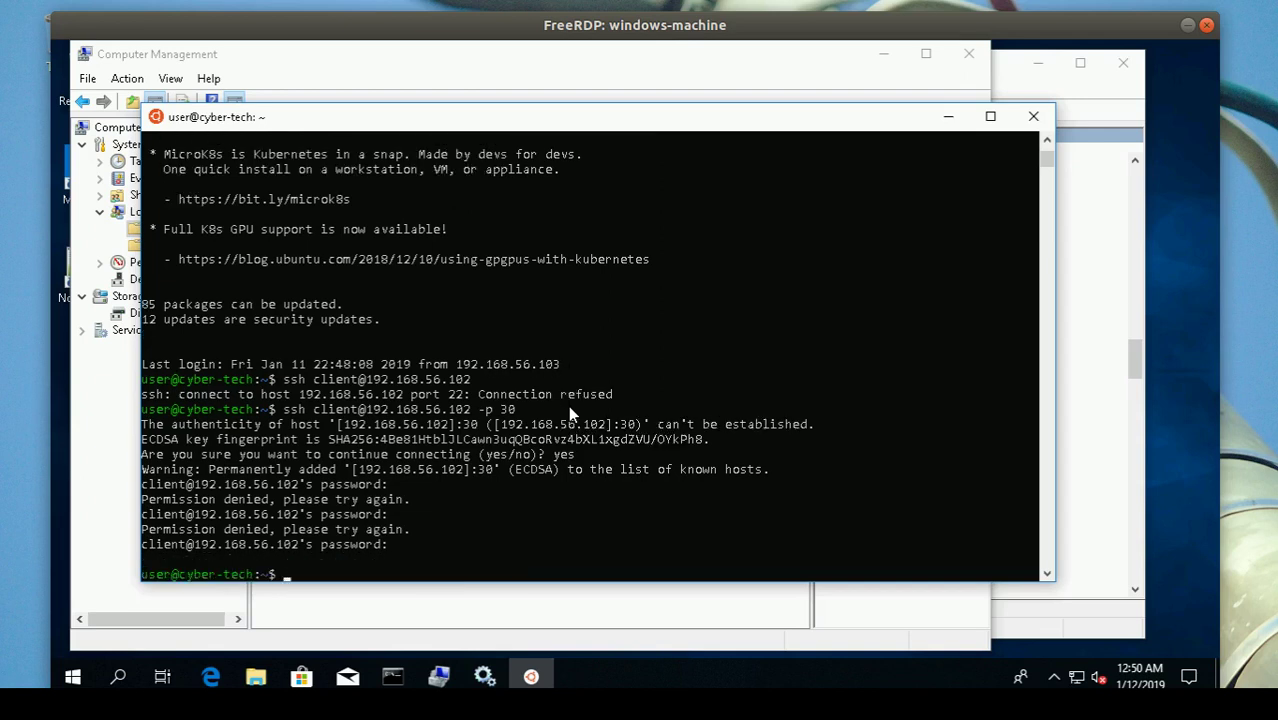
pyautogui.write('exit')
pyautogui.press('Return')
pyautogui.write('ssh user@192.168.56.102')
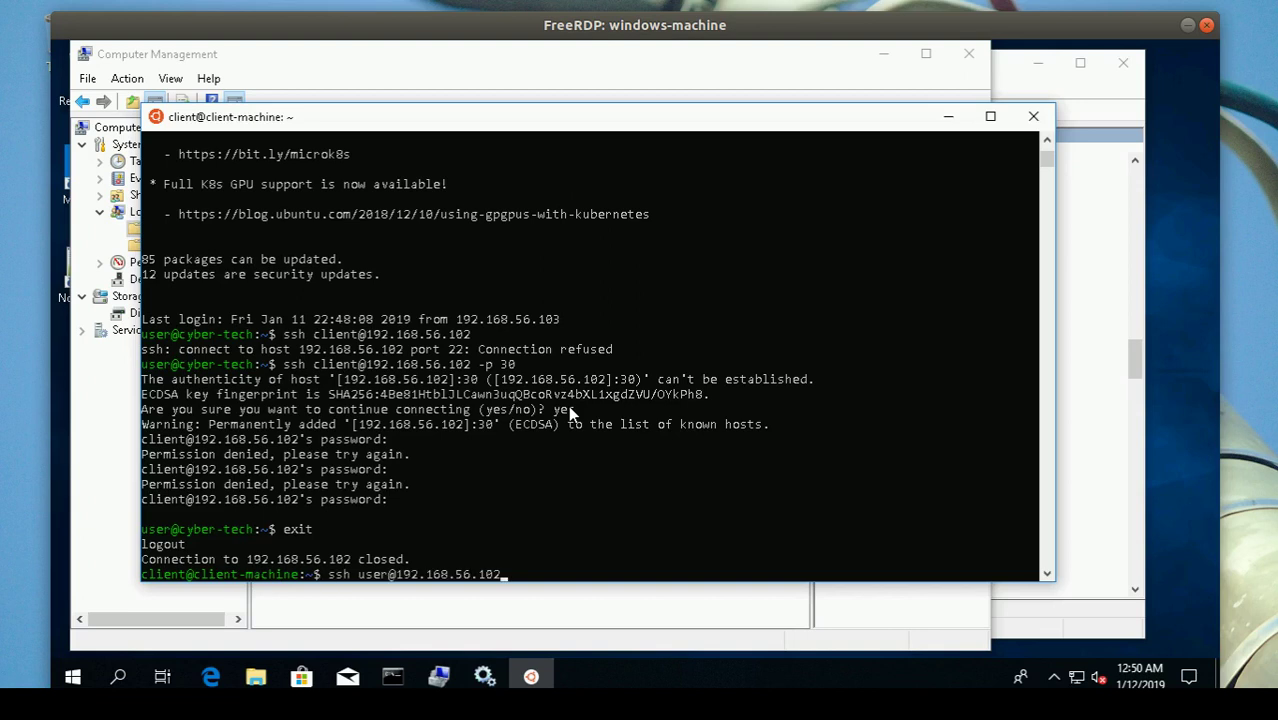
pyautogui.press('Return')
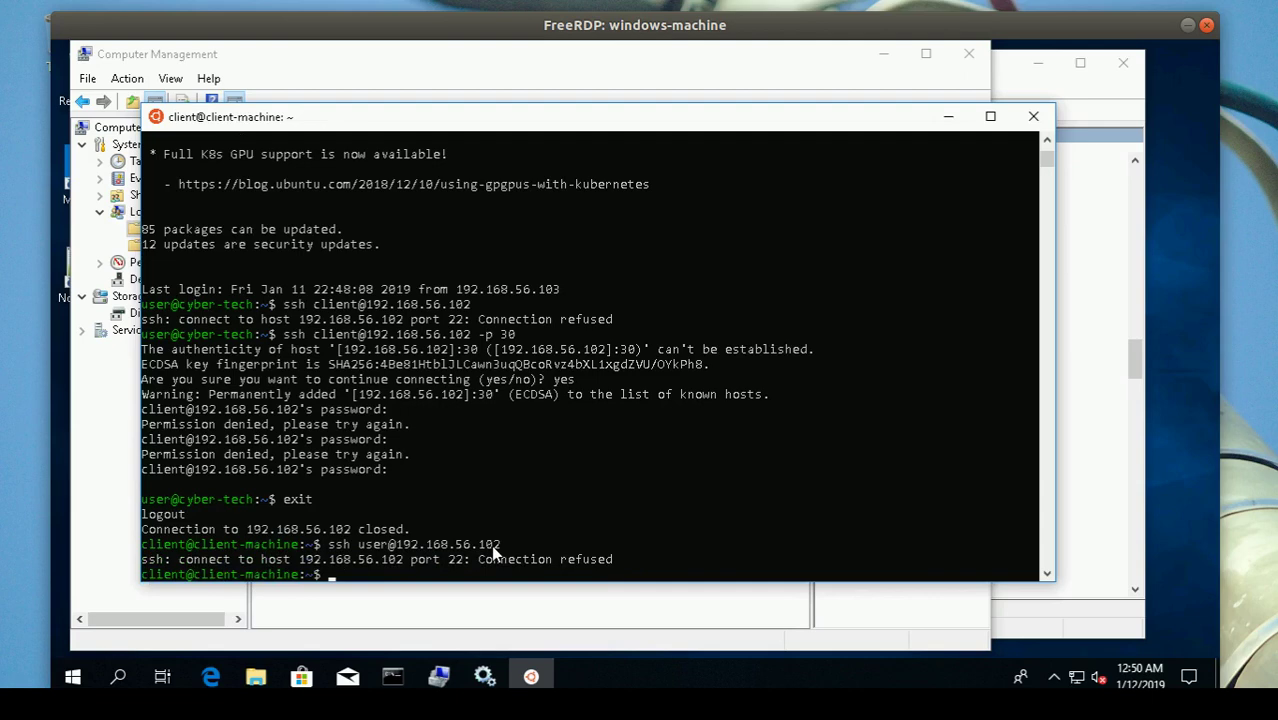
# Reconnect with ssh on port 30 and log in with the account password.
pyautogui.press('Up')
pyautogui.write('-p')
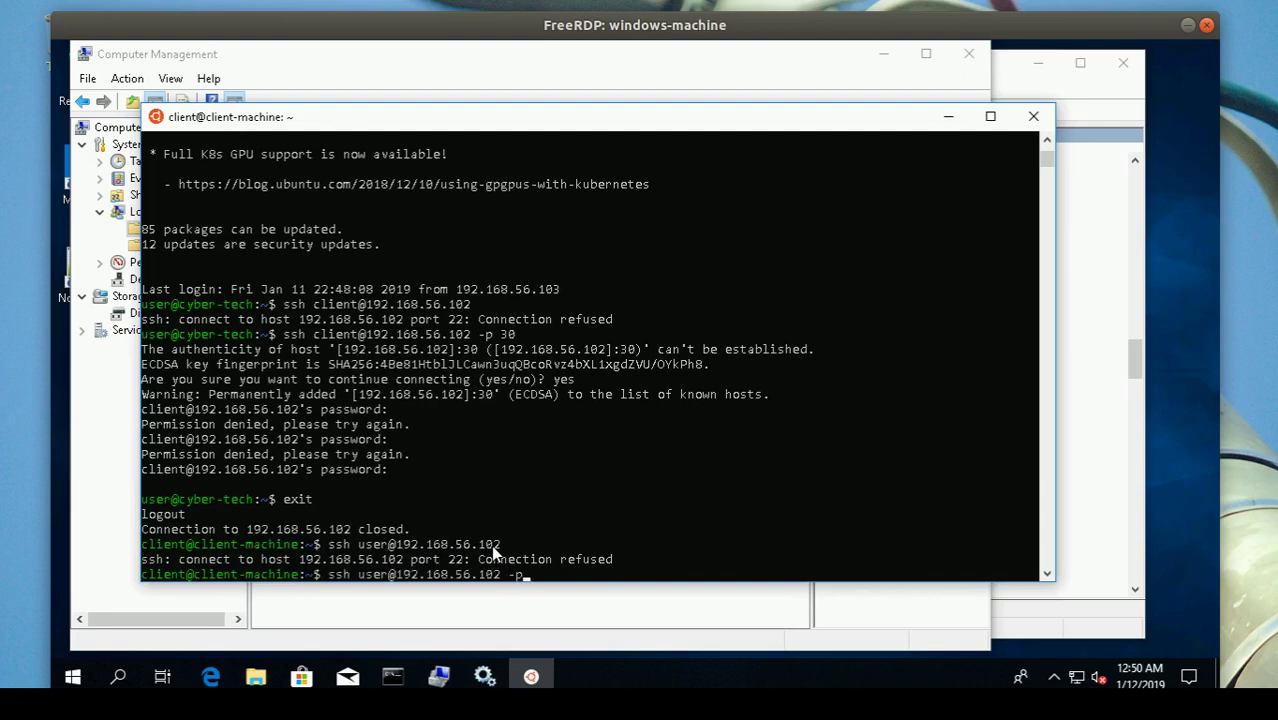
pyautogui.press('Return')
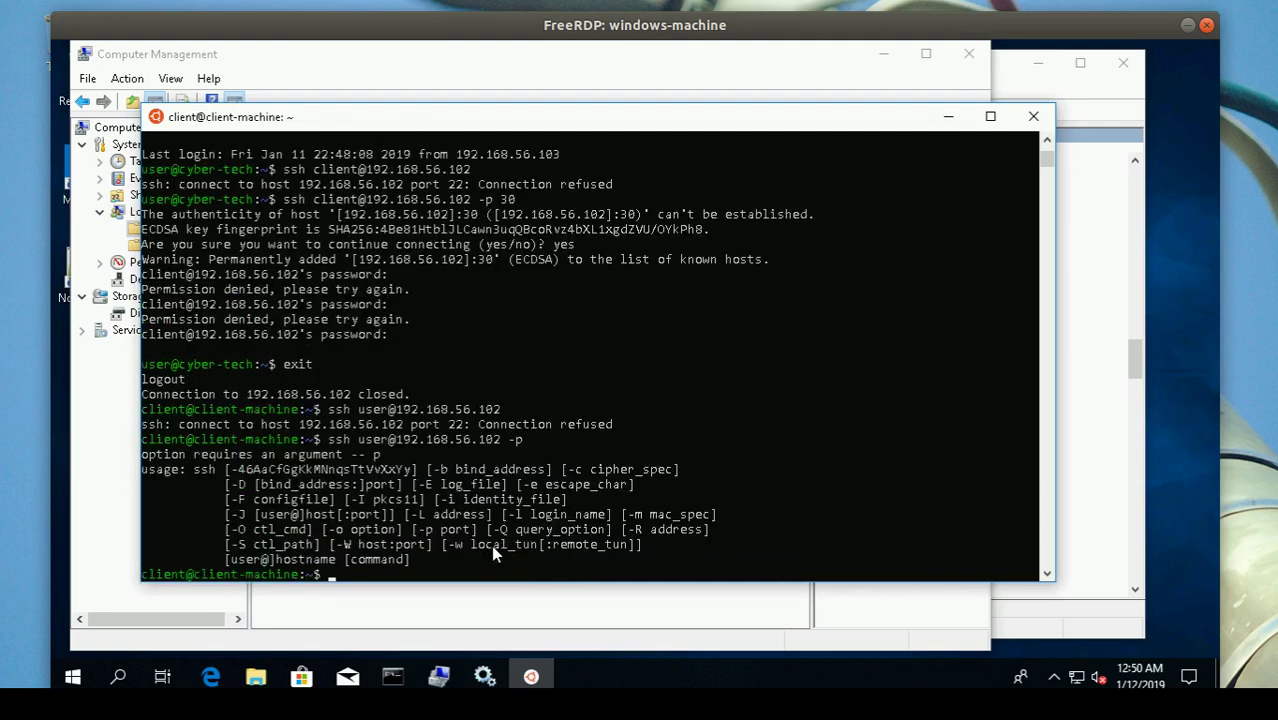
pyautogui.press('Up')
pyautogui.press('BackSpace')
pyautogui.write('p 30')
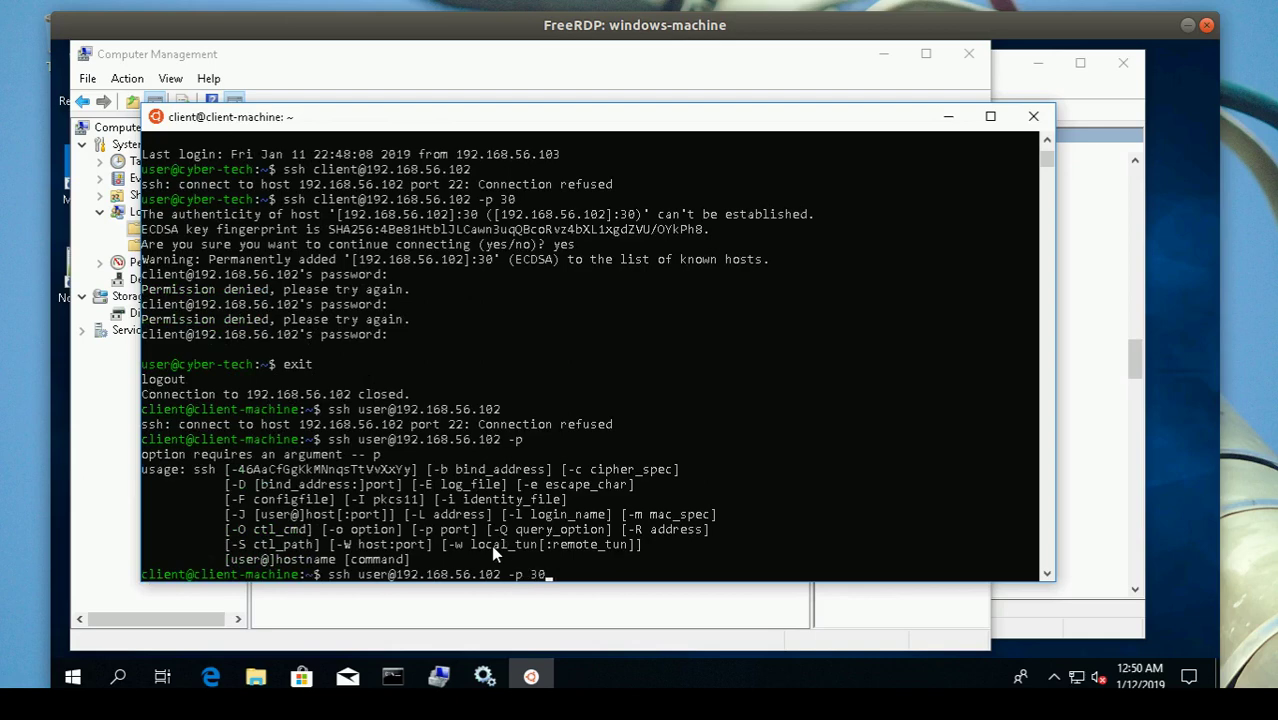
pyautogui.press('Return')
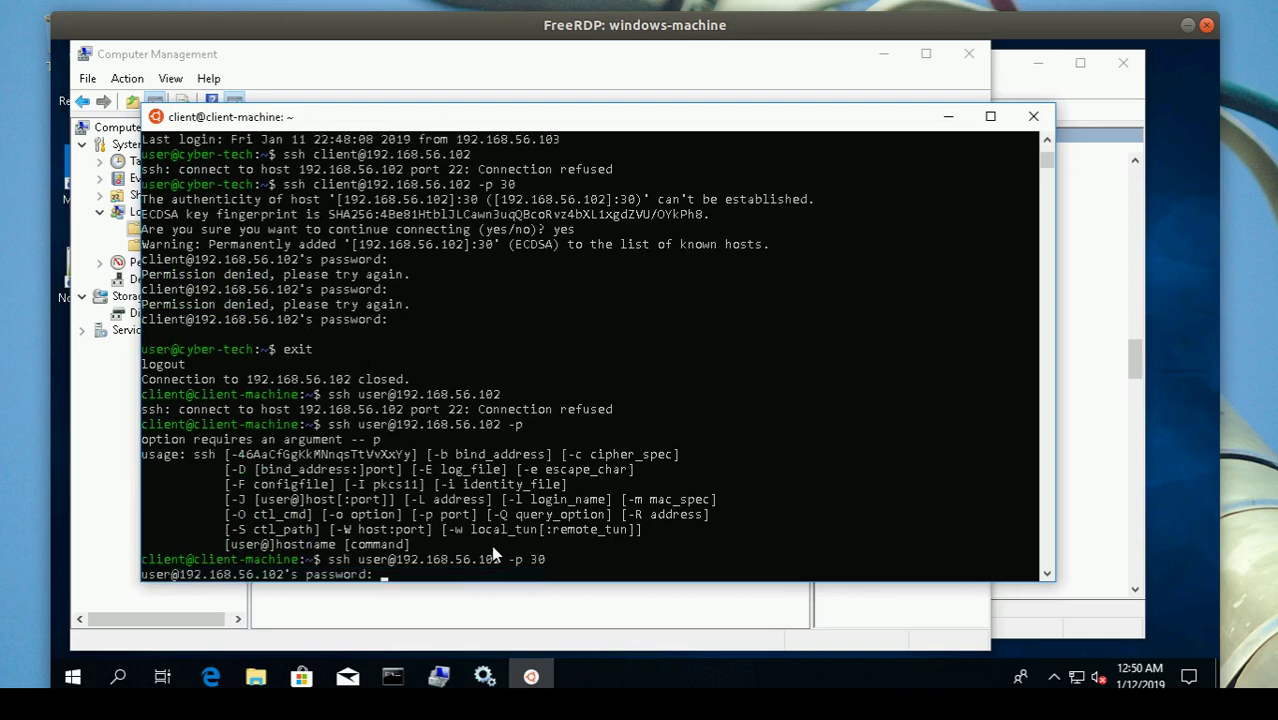
pyautogui.press('Return')
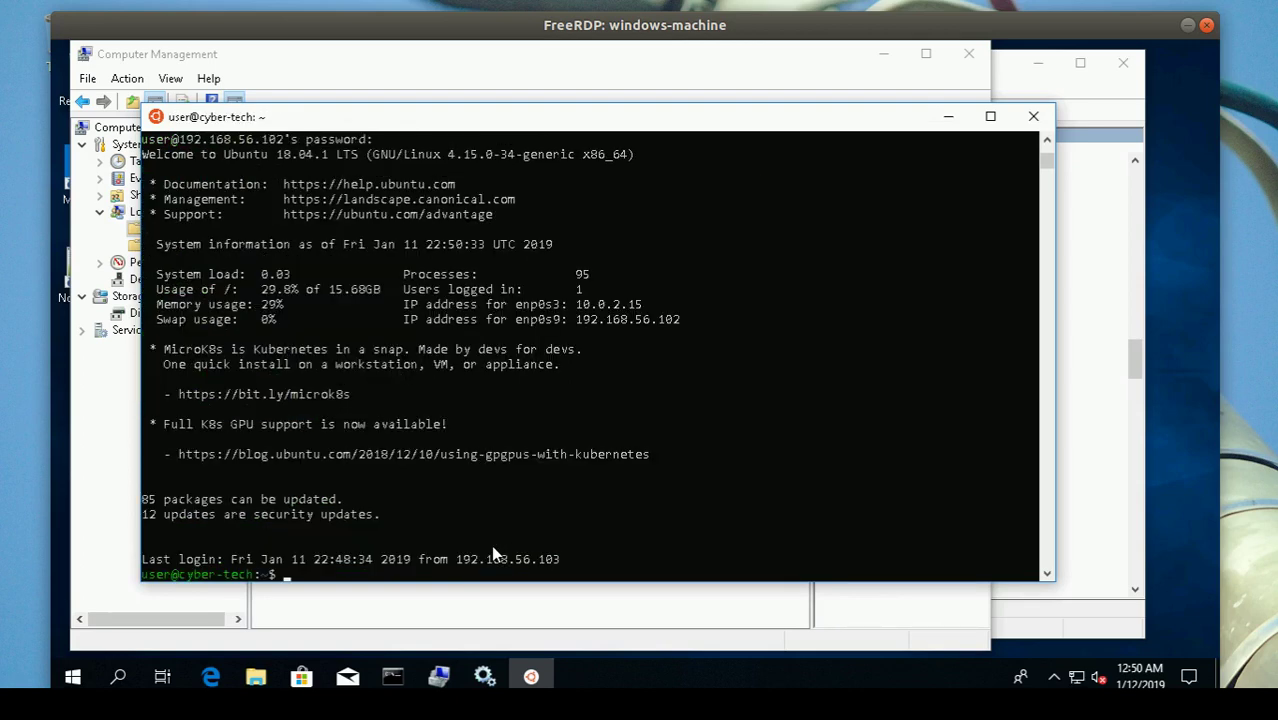
# Run lsb_release -a to show the Ubuntu 18.04.1 LTS (bionic) release details.
pyautogui.write('lsb_res')
pyautogui.press('BackSpace')
pyautogui.press('BackSpace')
pyautogui.press('BackSpace')
pyautogui.press('BackSpace')
pyautogui.press('BackSpace')
pyautogui.press('BackSpace')
pyautogui.write('sb')
pyautogui.press('Tab')
pyautogui.press('Tab')
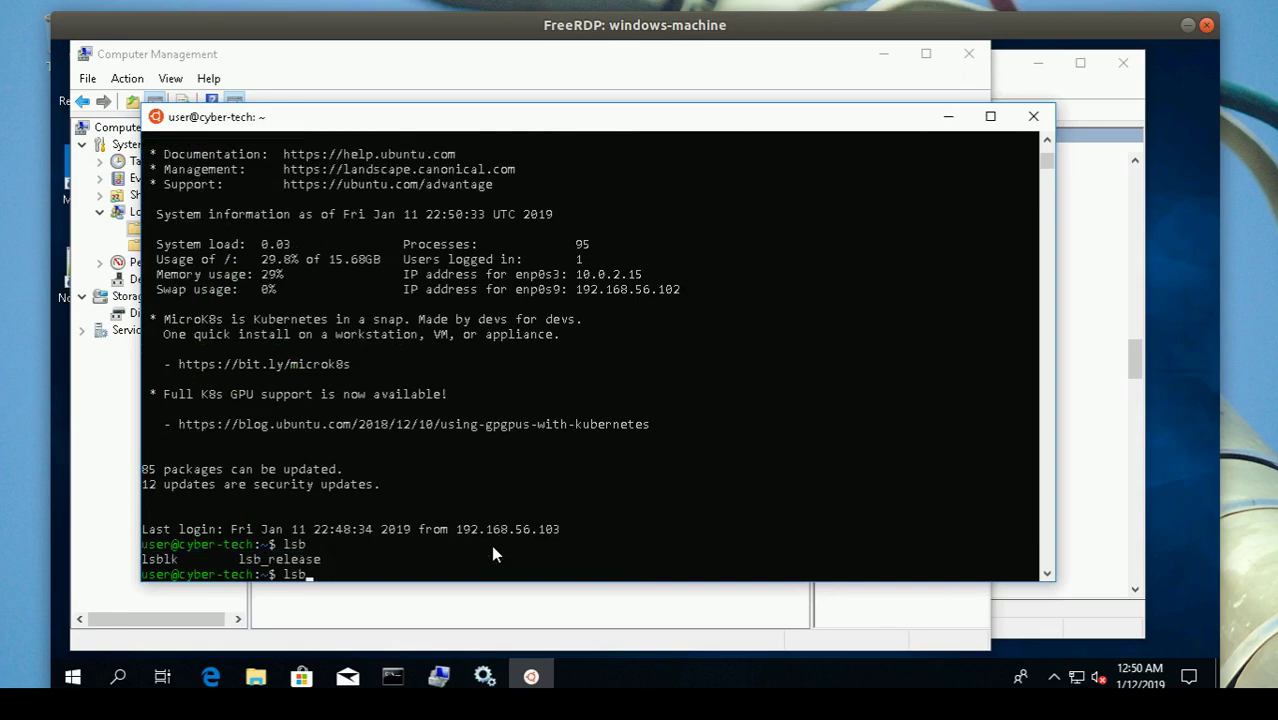
pyautogui.write('_re')
pyautogui.press('Tab')
pyautogui.write('-a')
pyautogui.press('Return')
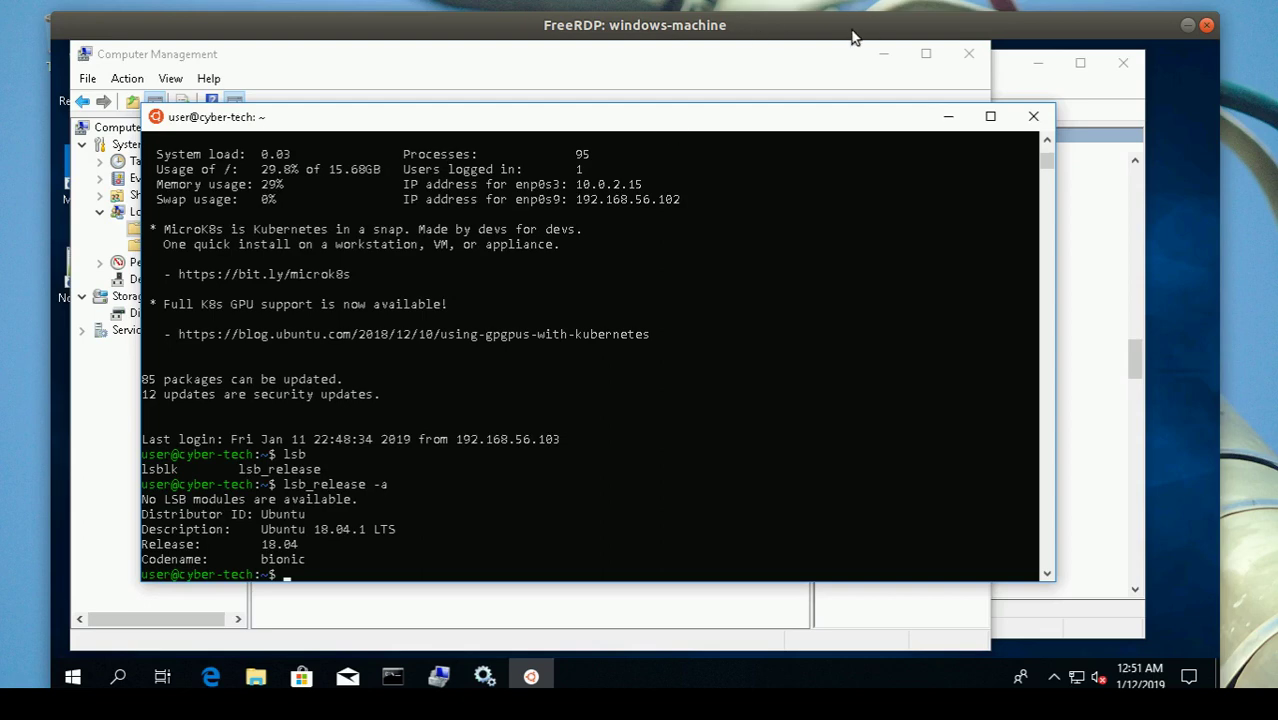
# Open This PC's properties from File Explorer, then its Advanced system settings.
pyautogui.moveTo(851, 27); pyautogui.dragTo(842, 16)
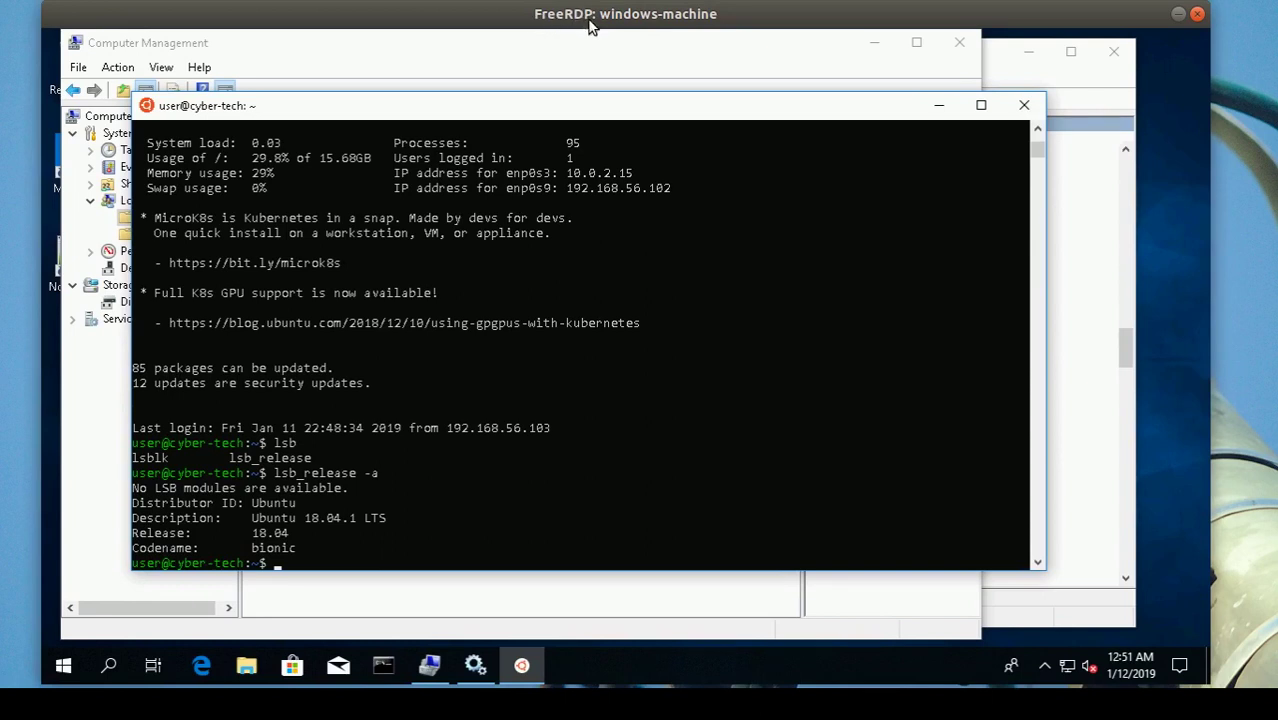
pyautogui.click(246, 665)
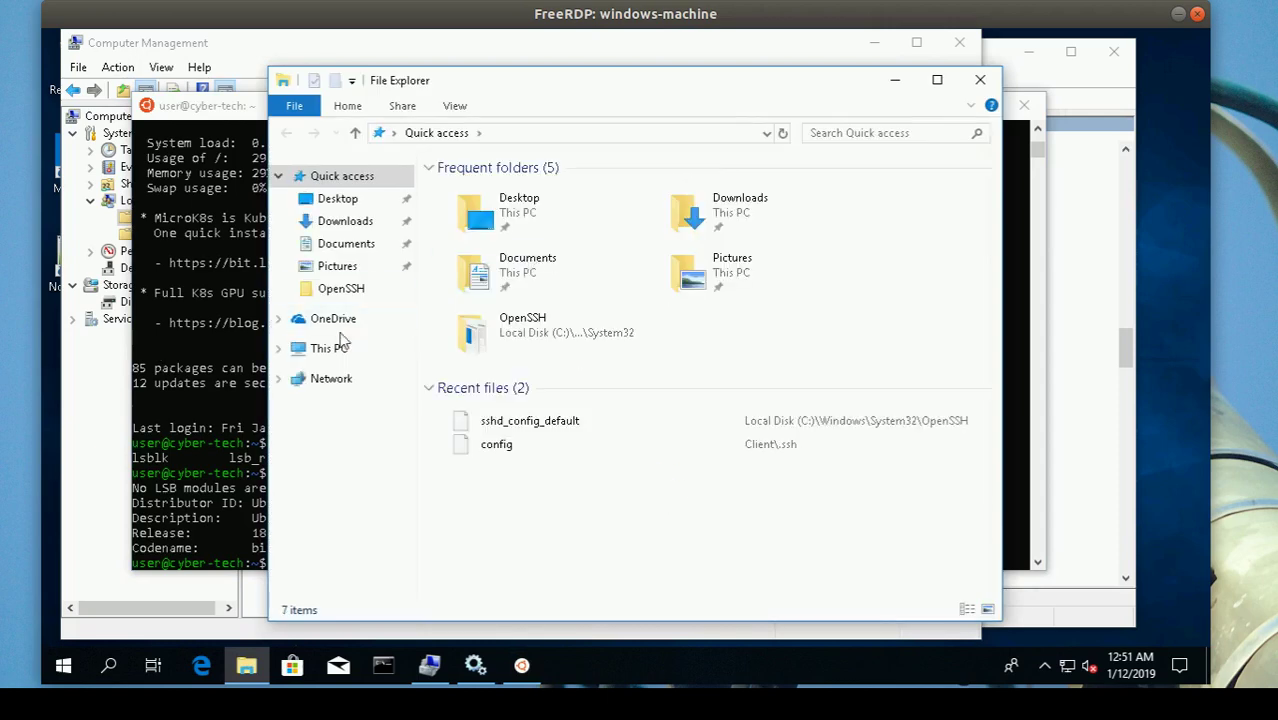
pyautogui.rightClick(310, 347)
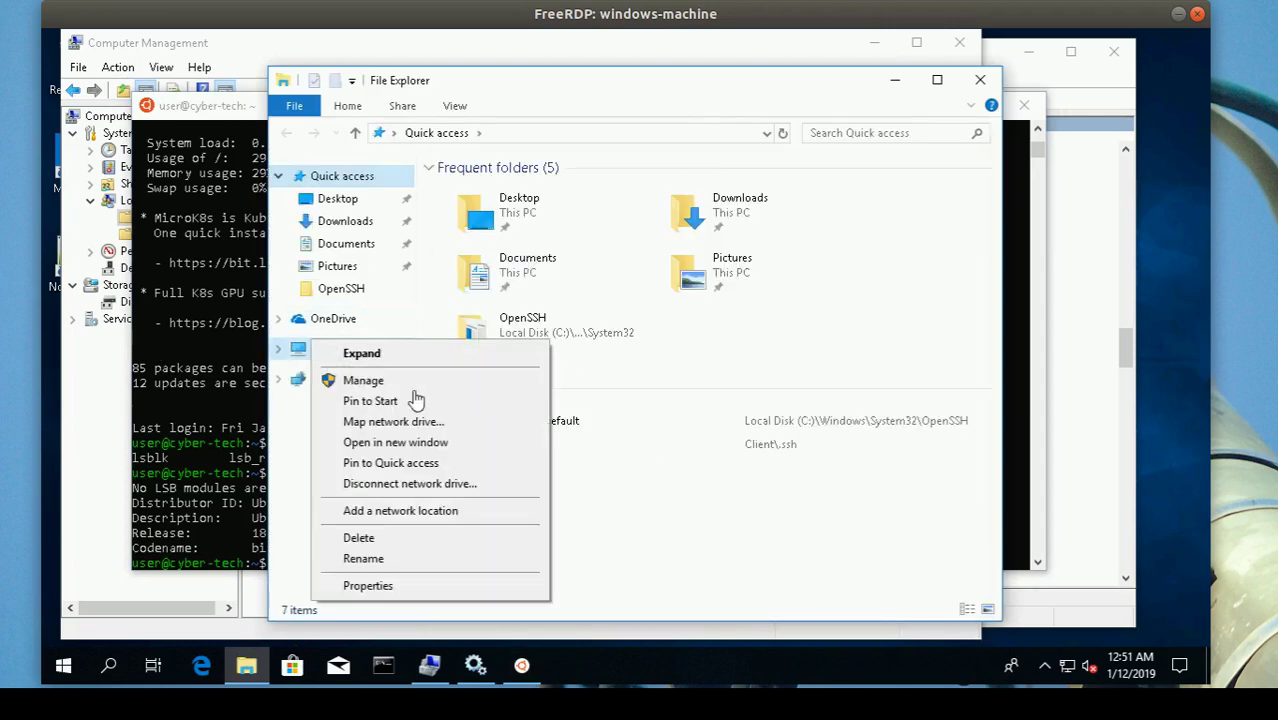
pyautogui.click(405, 586)
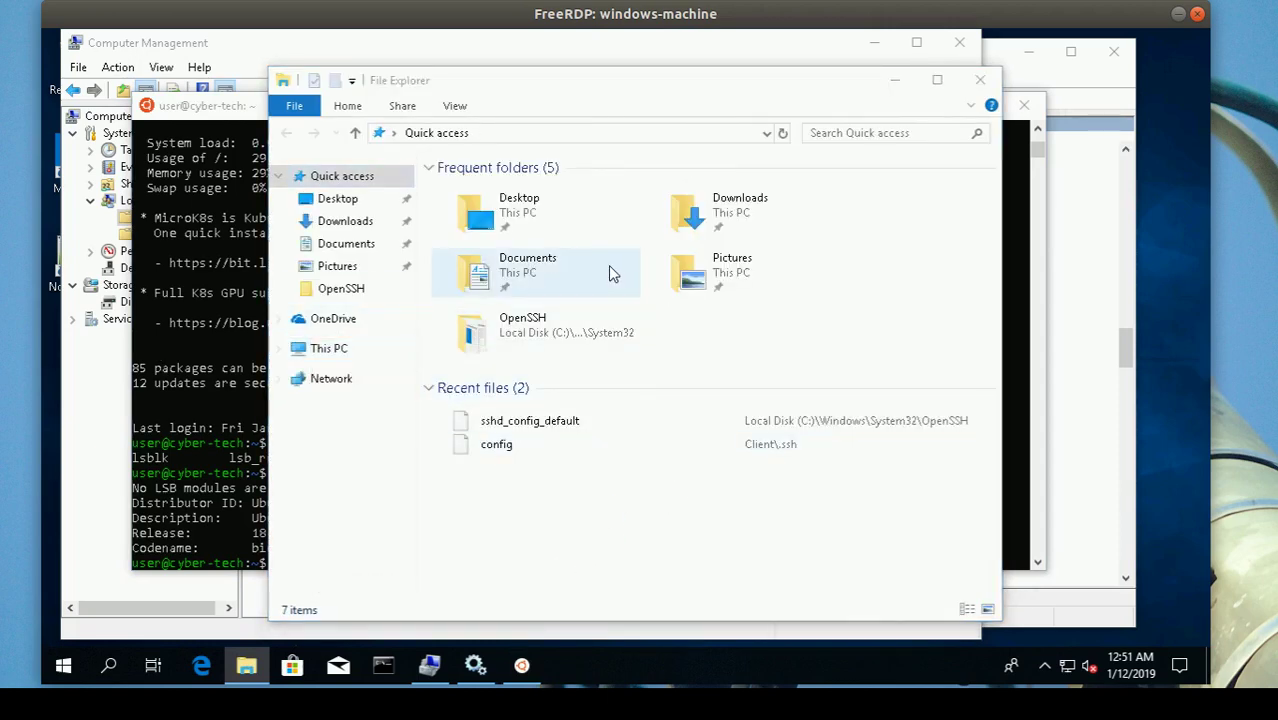
pyautogui.click(358, 216)
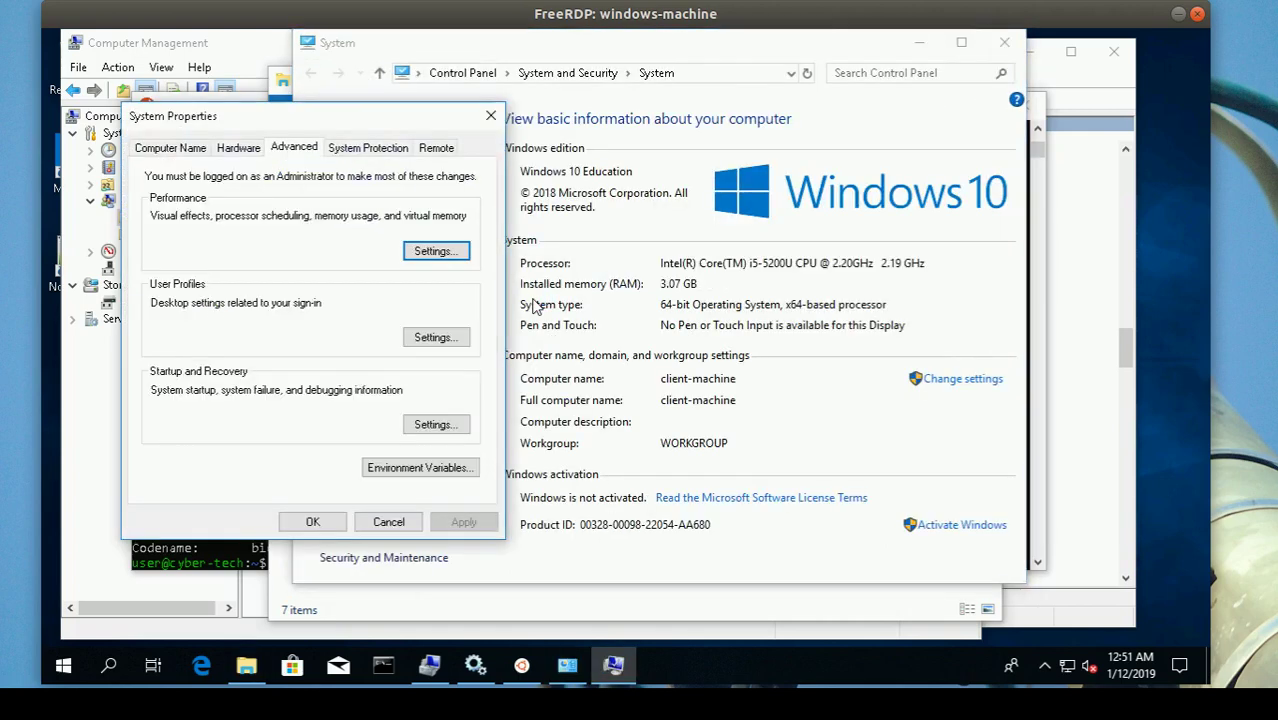
# Switch System Properties to the Remote tab, with remote connections to this computer allowed.
pyautogui.click(434, 148)
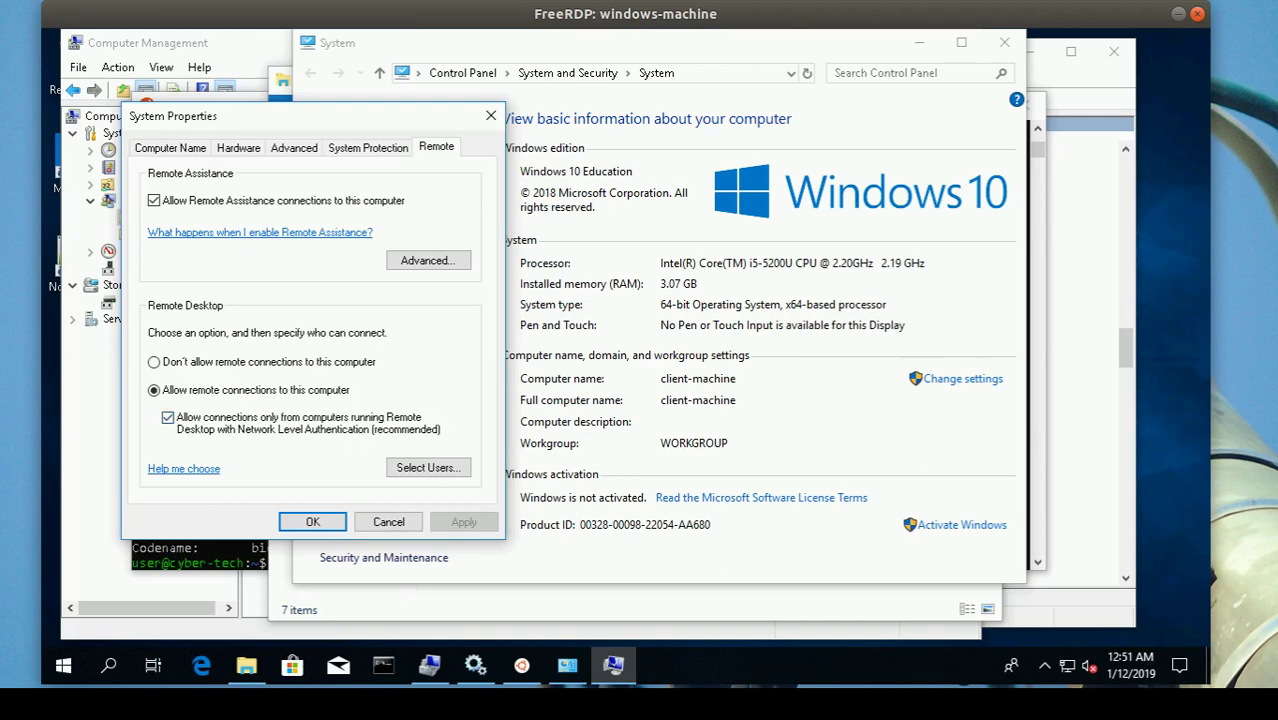
pyautogui.click(1243, 319)
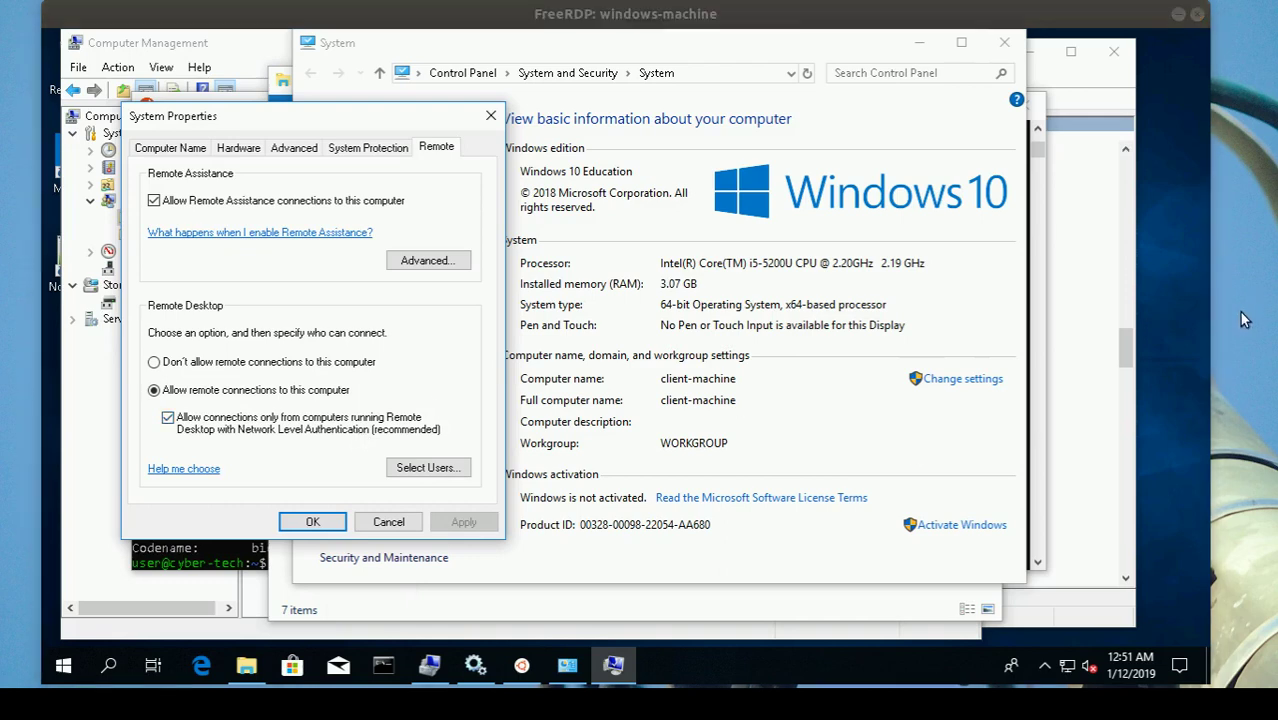